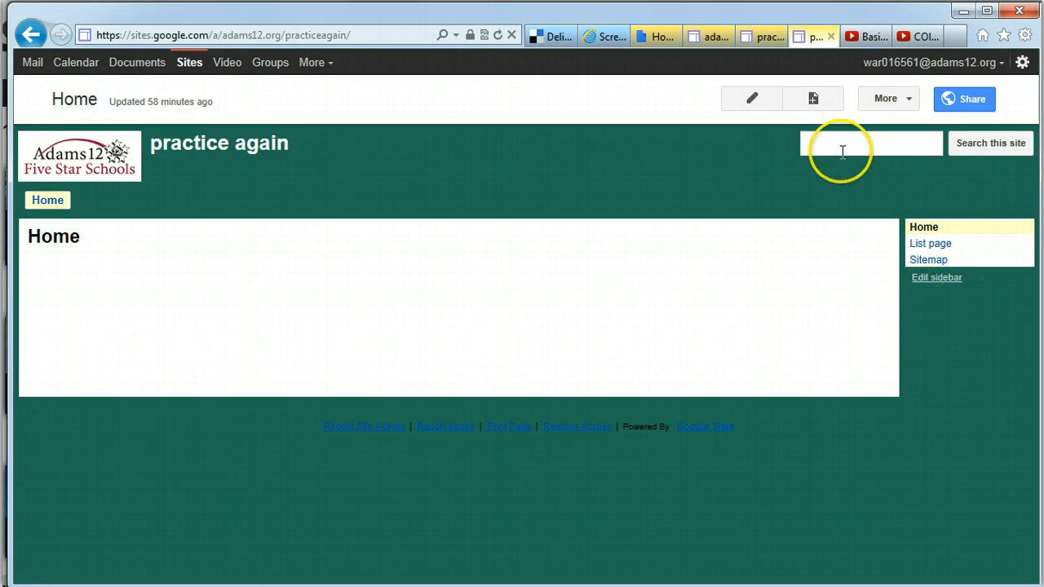
Add a new web page titled 'Announcment Page' with Home as its parent
left_click(812, 99)
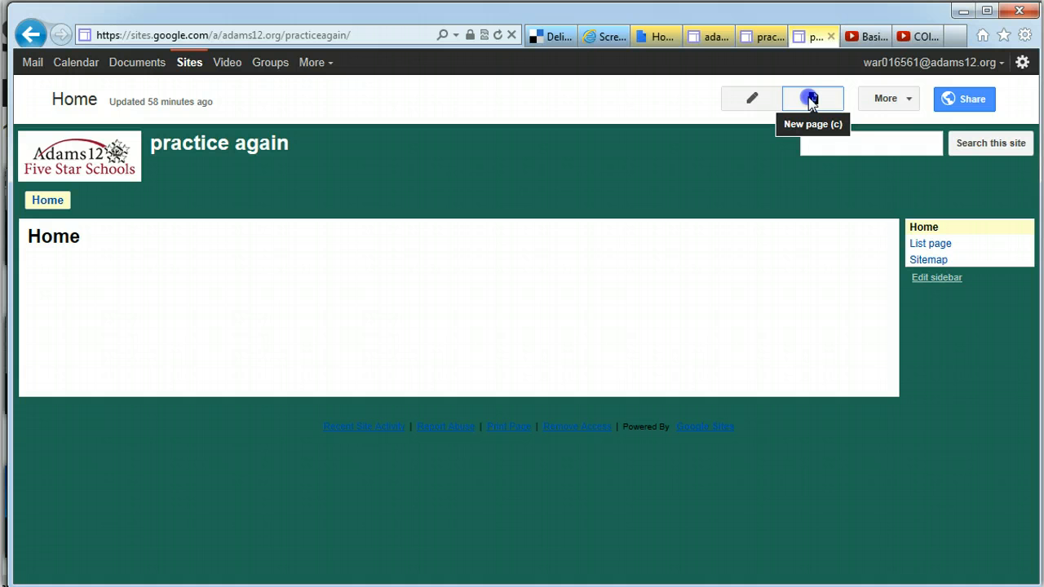
left_click(812, 99)
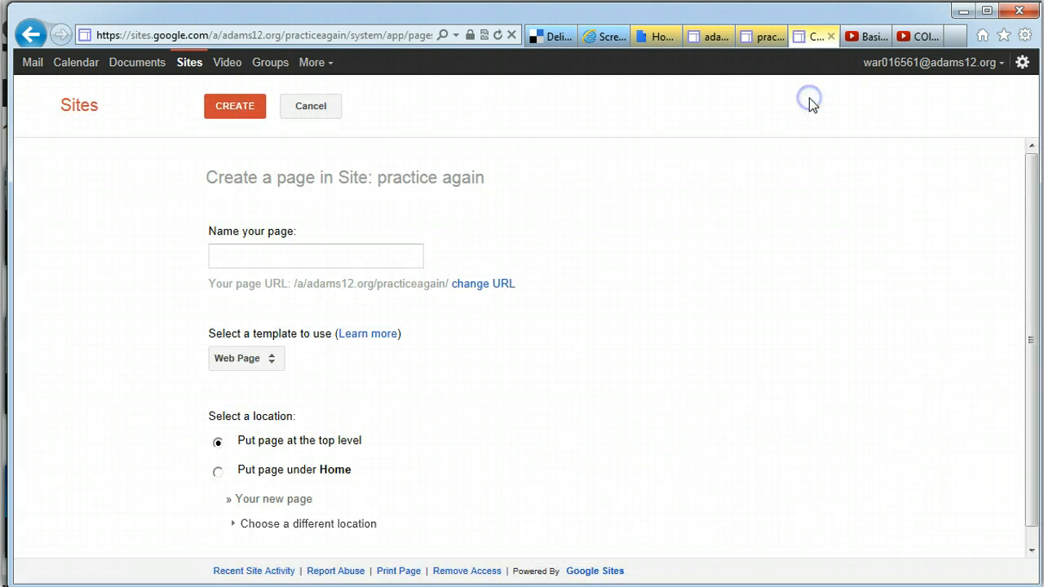
left_click(245, 256)
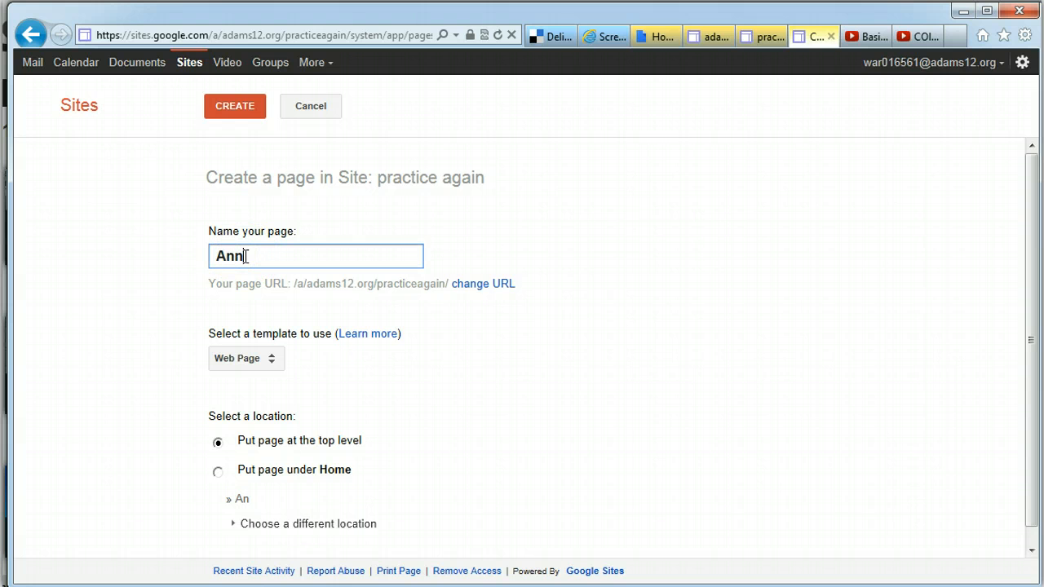
type("Announcment Page")
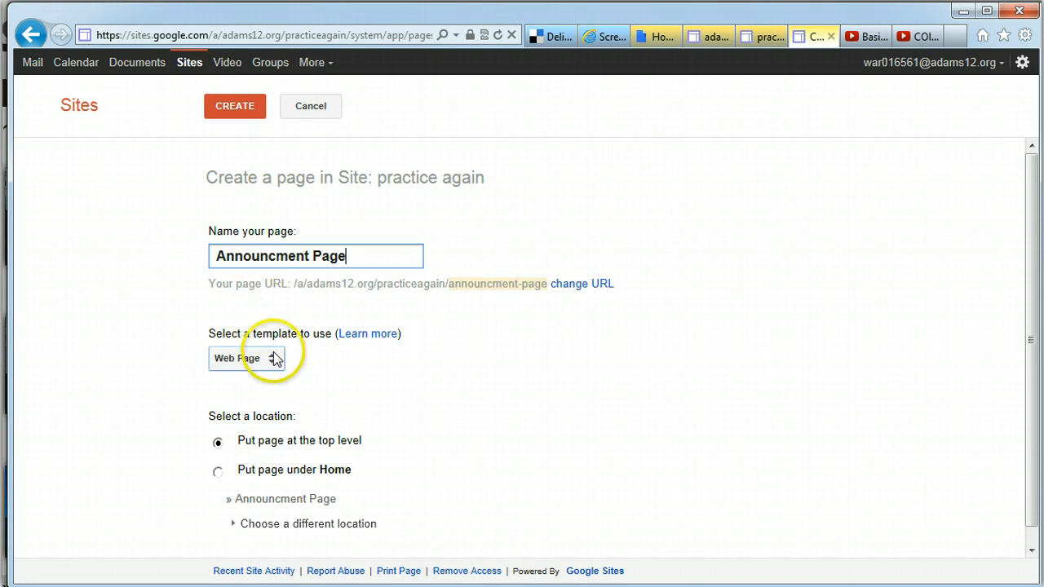
left_click_drag(1026, 230, 1032, 261)
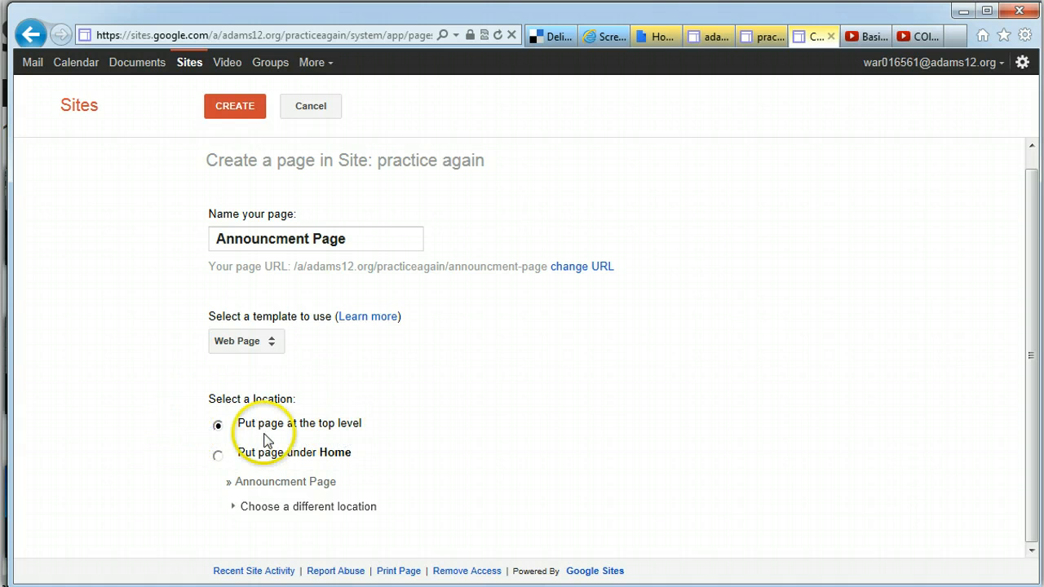
left_click(218, 456)
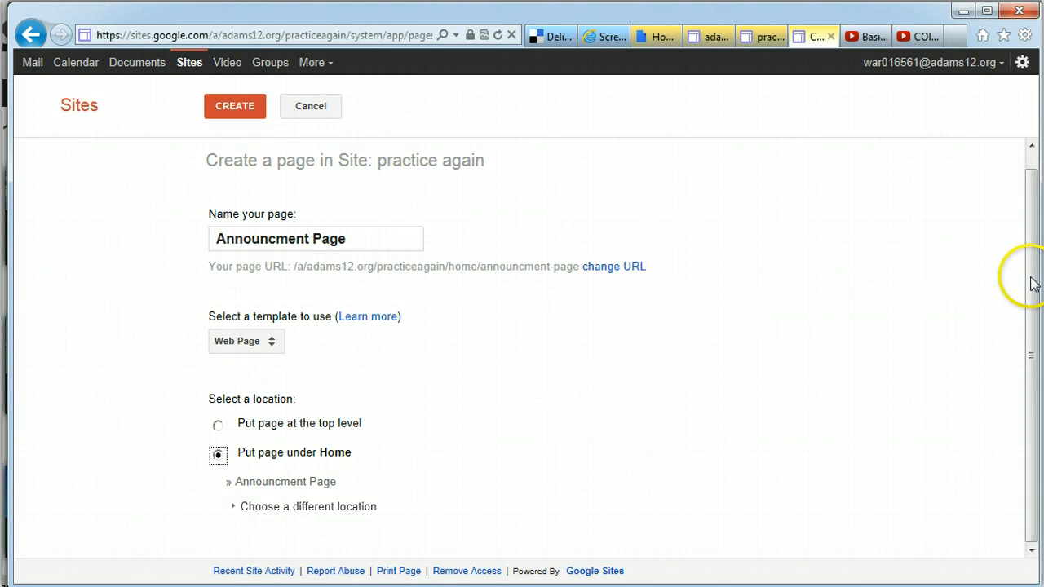
left_click(229, 112)
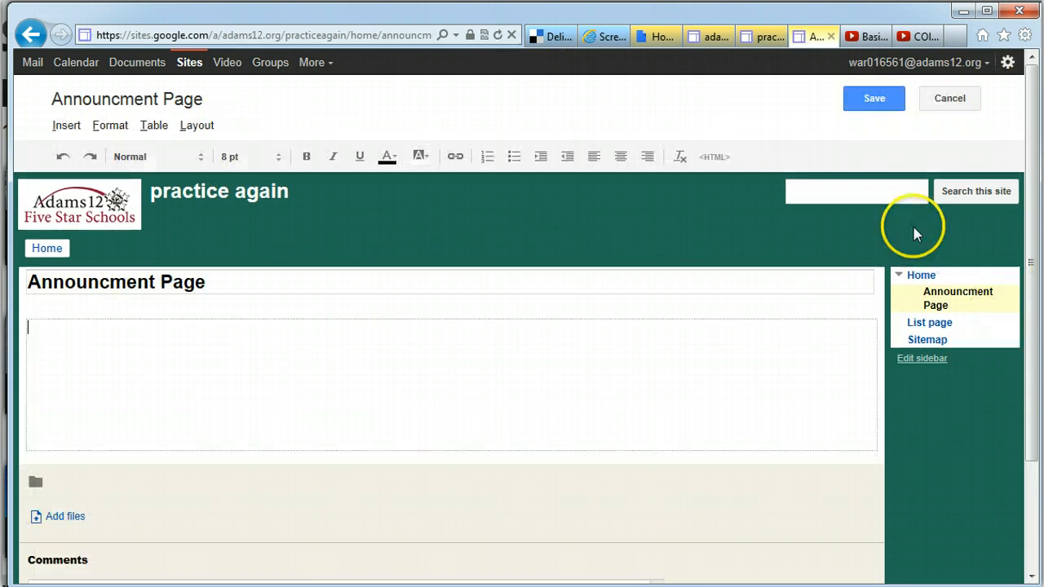
Collapse and re-expand Home in the sidebar, then return to the Home page
left_click(901, 277)
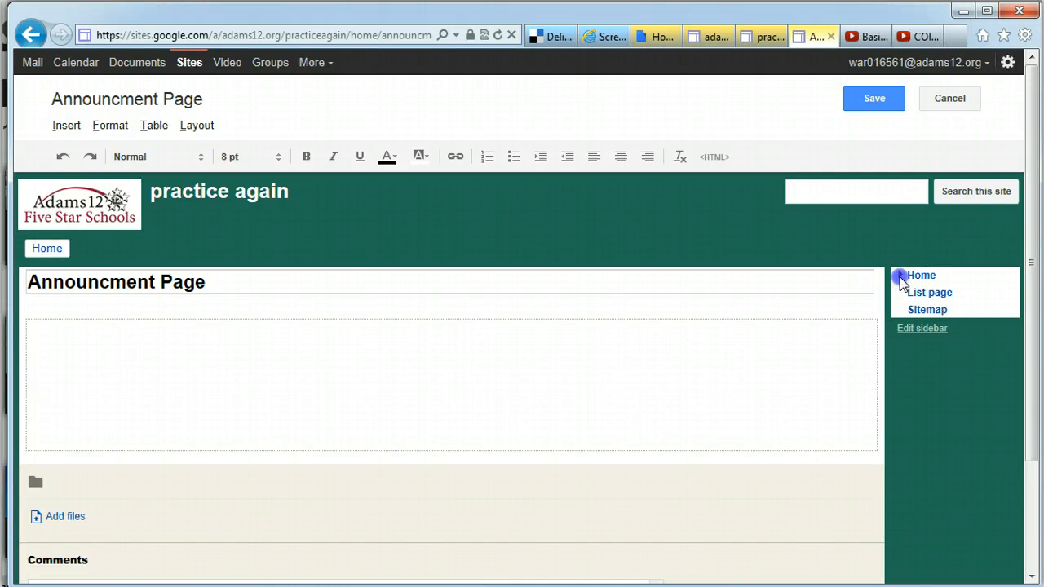
left_click(900, 277)
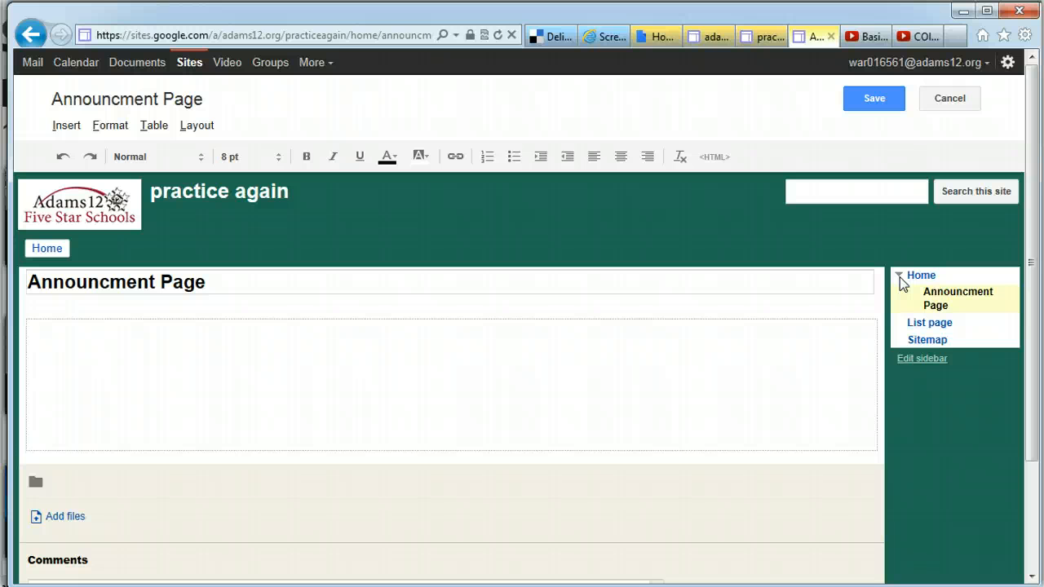
left_click(900, 277)
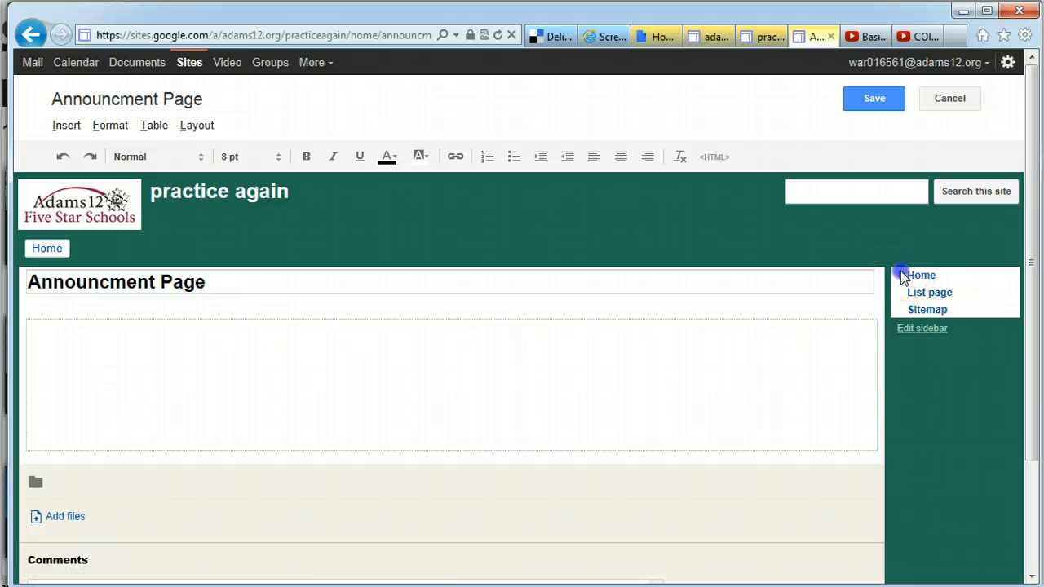
left_click(901, 277)
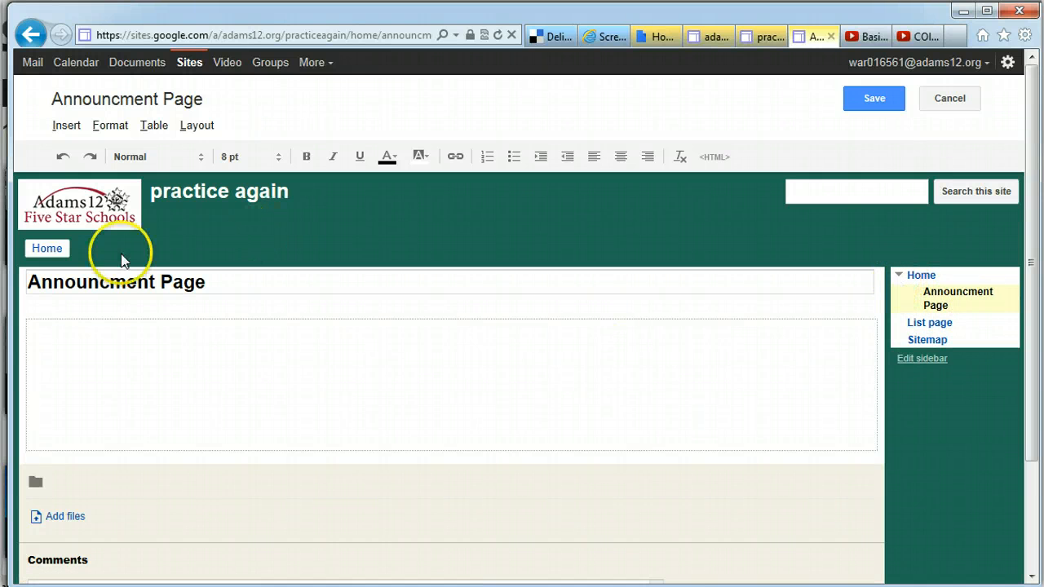
left_click(47, 249)
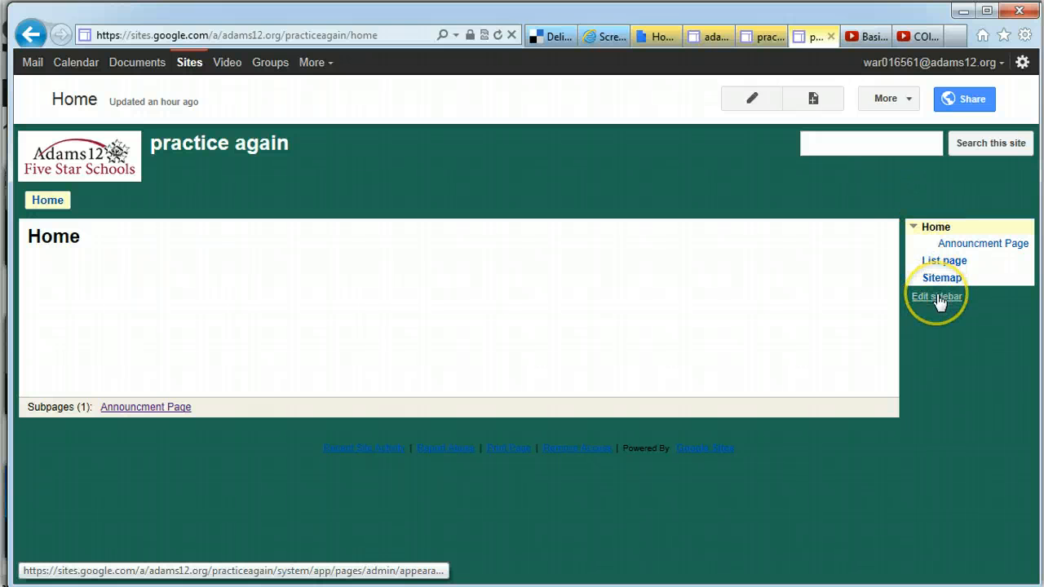
Create a web page named 'Test page', choosing List page as its location
left_click(818, 102)
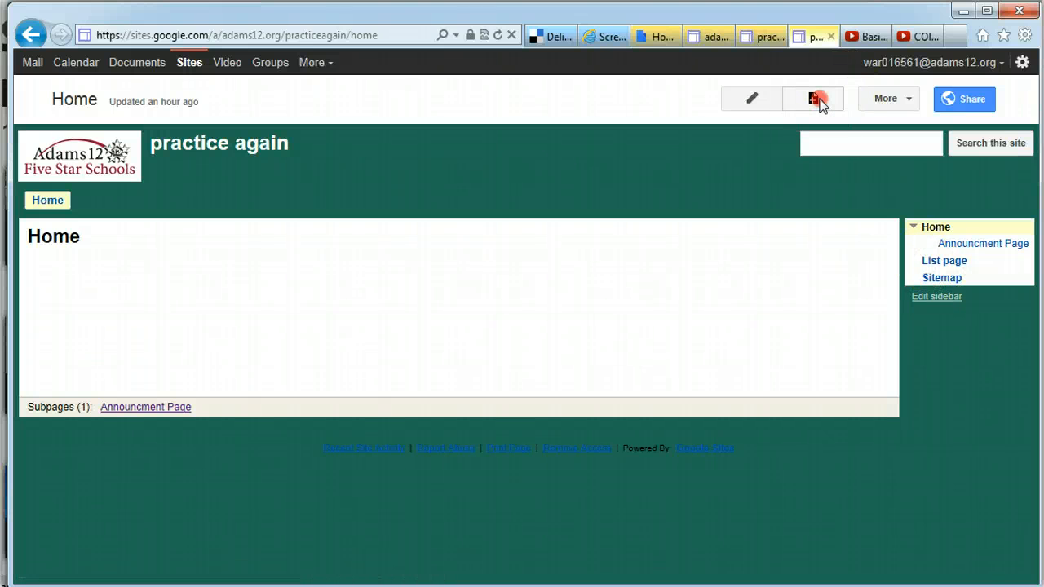
right_click(820, 102)
left_click(816, 102)
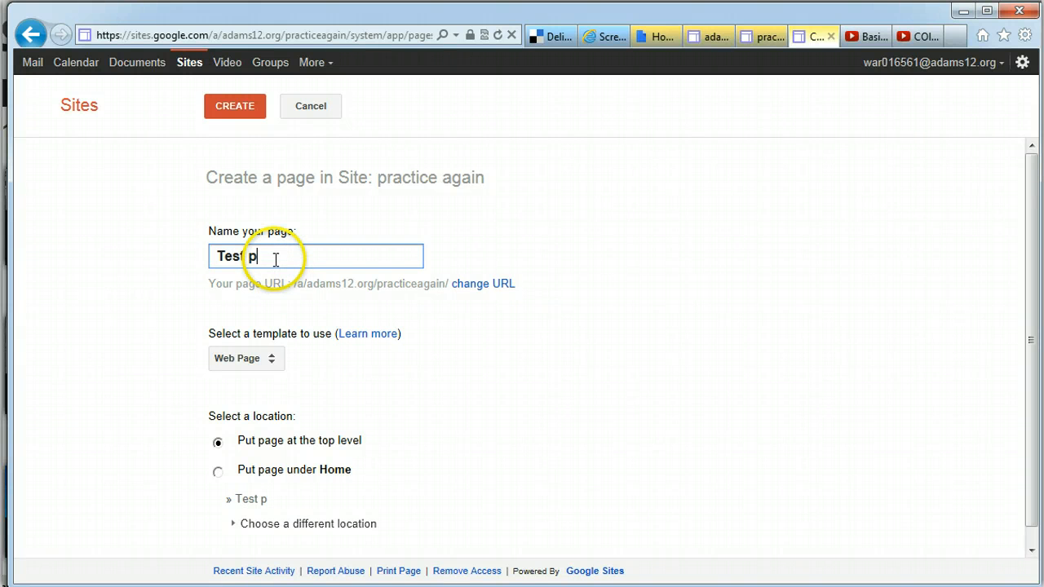
type("Test page")
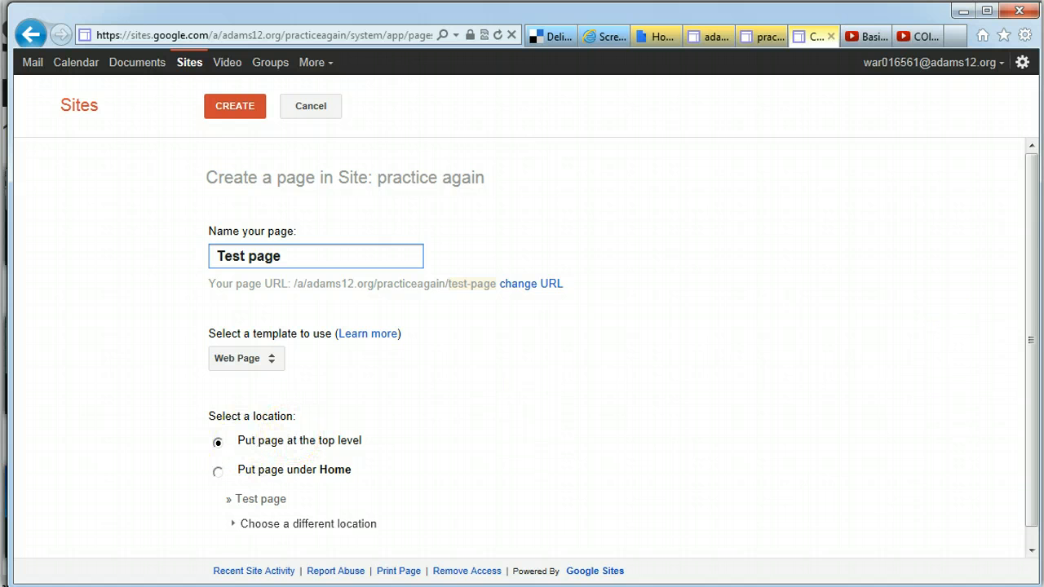
left_click_drag(1025, 275, 1025, 362)
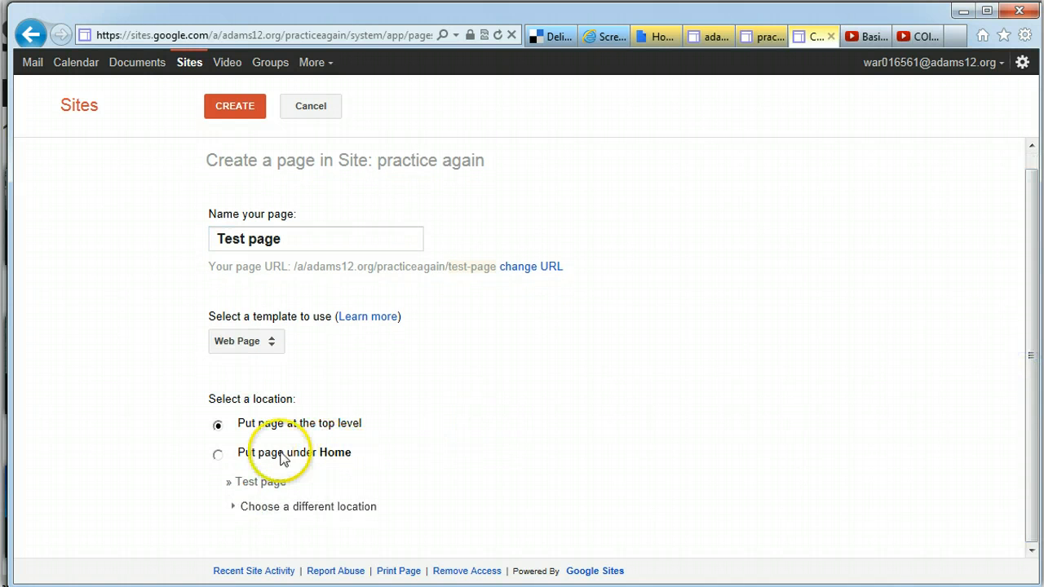
left_click(233, 509)
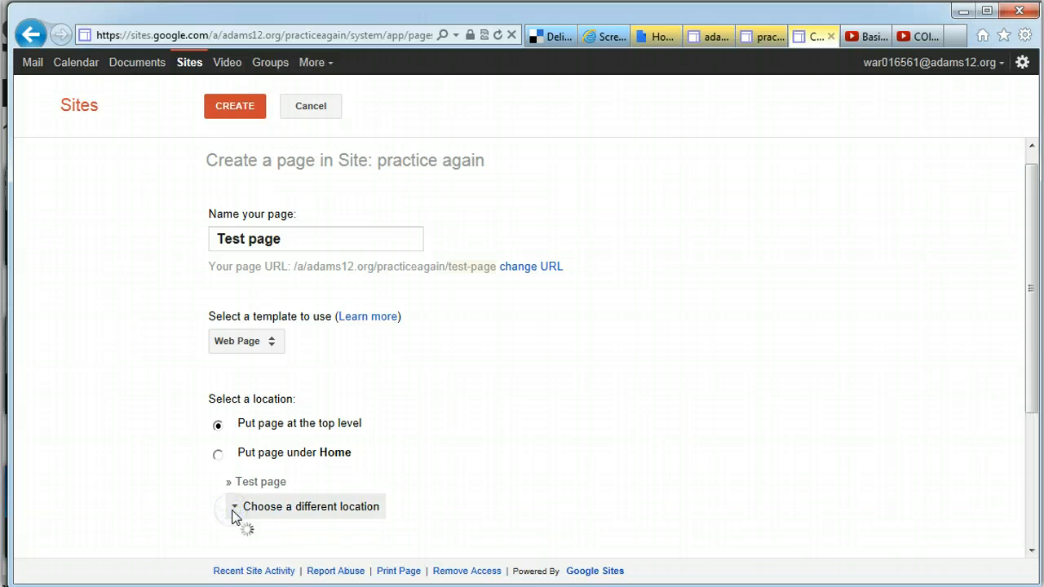
left_click_drag(1027, 286, 1038, 390)
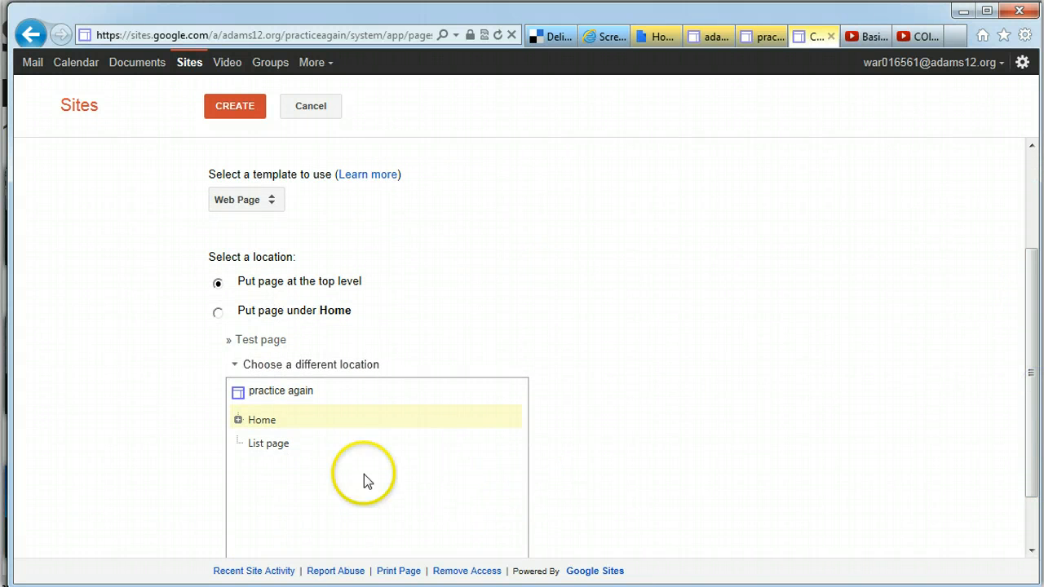
left_click(273, 447)
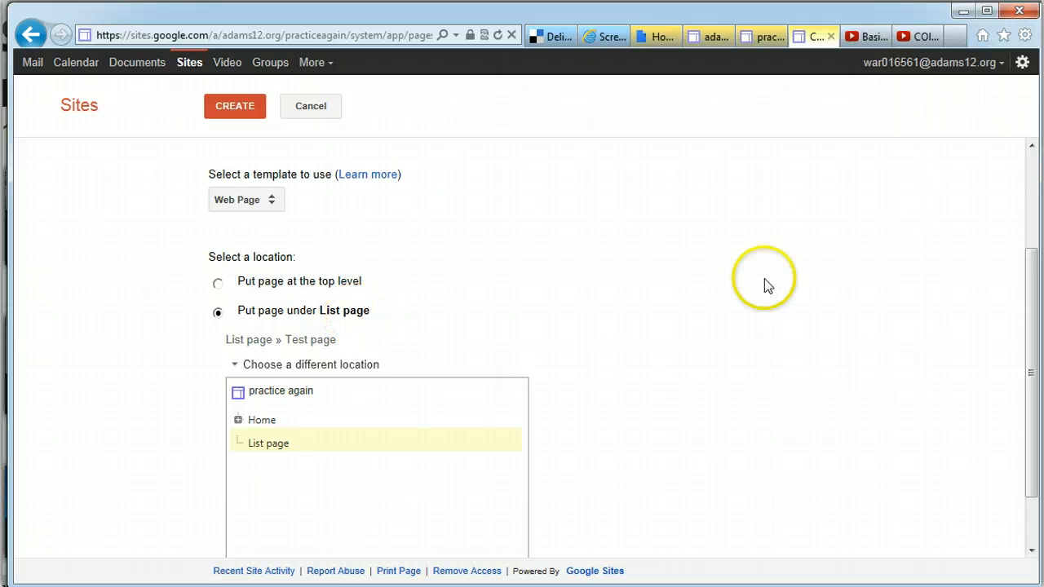
left_click_drag(1031, 332, 1024, 236)
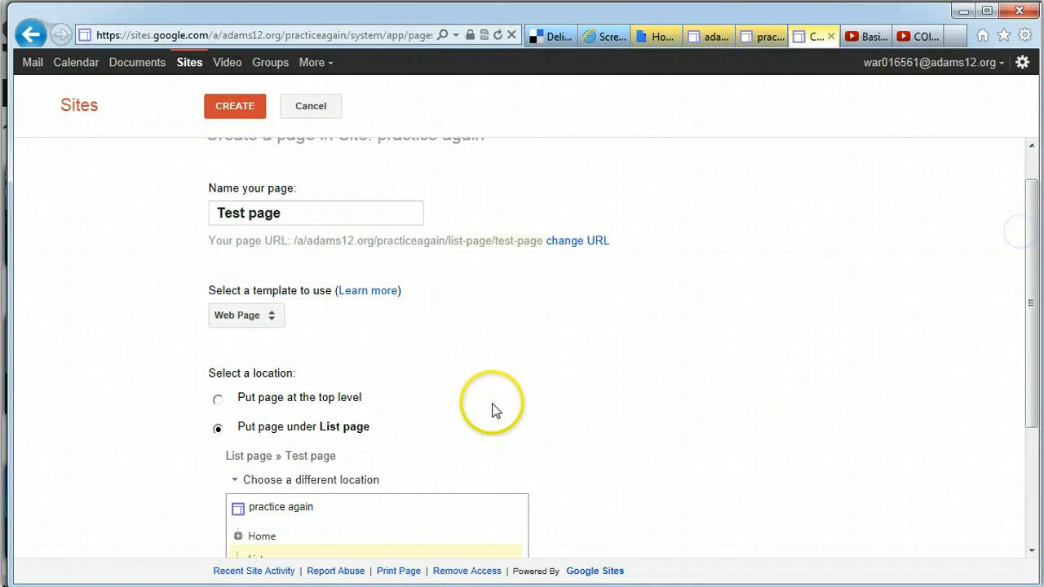
left_click(243, 107)
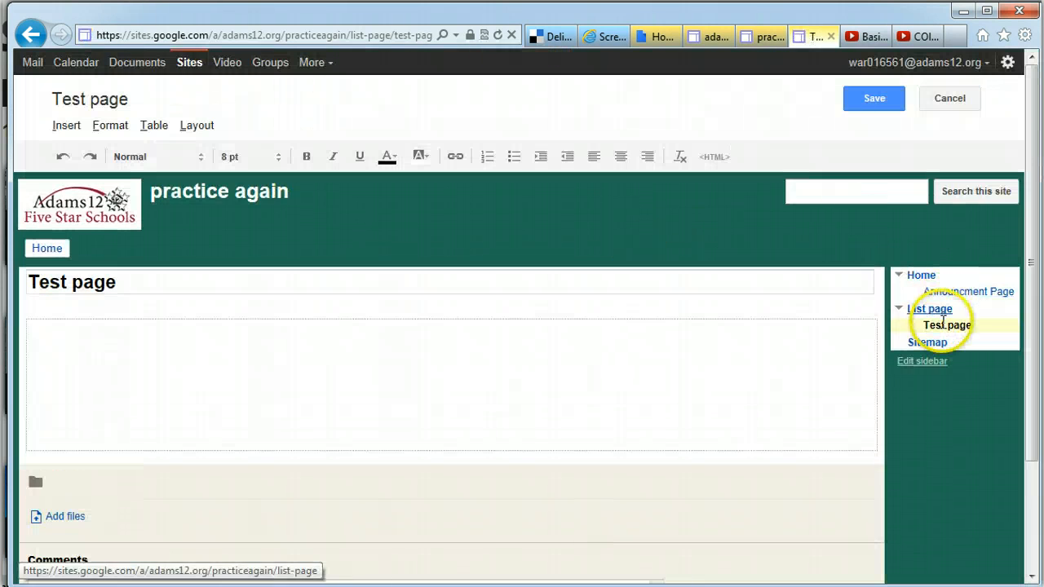
Collapse and re-expand List page and Home in the sidebar, then save Test page
left_click(898, 309)
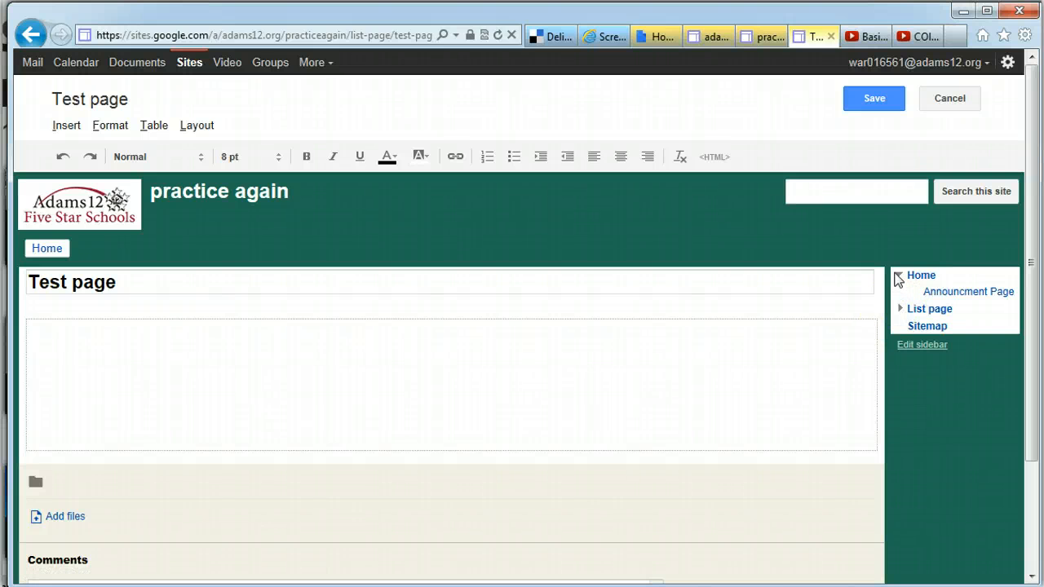
left_click(898, 277)
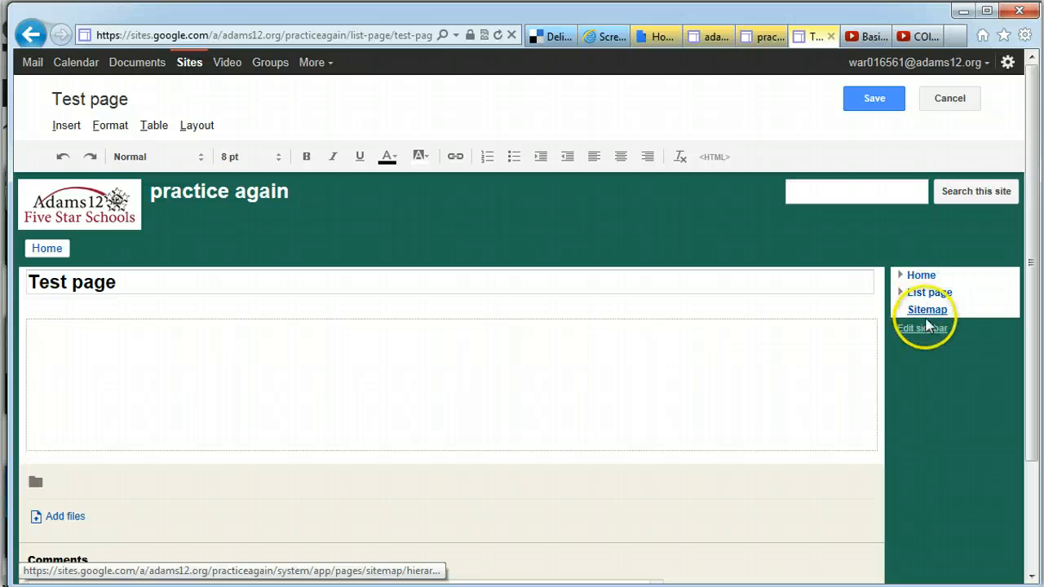
left_click(899, 276)
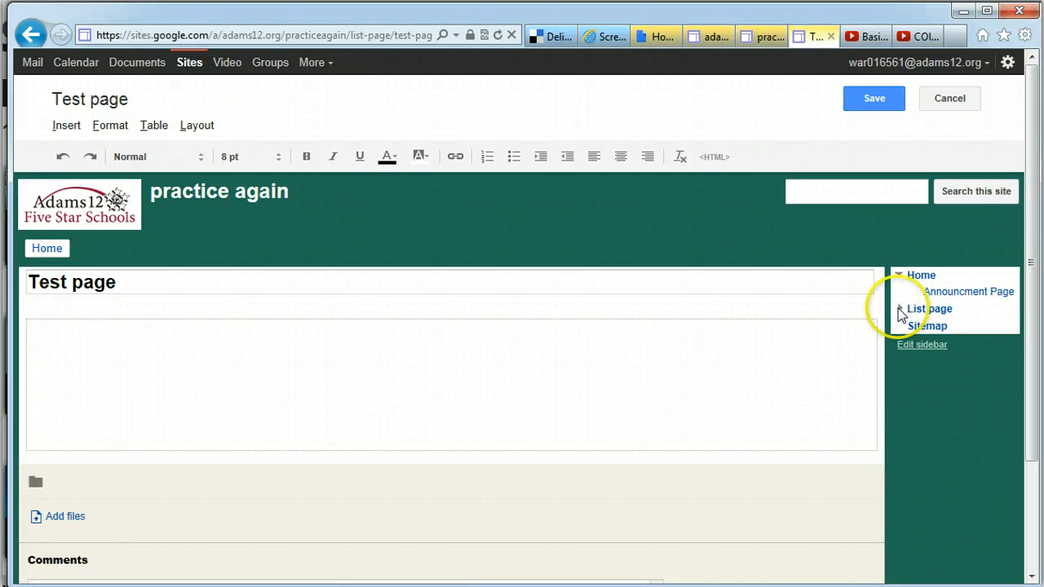
left_click(901, 308)
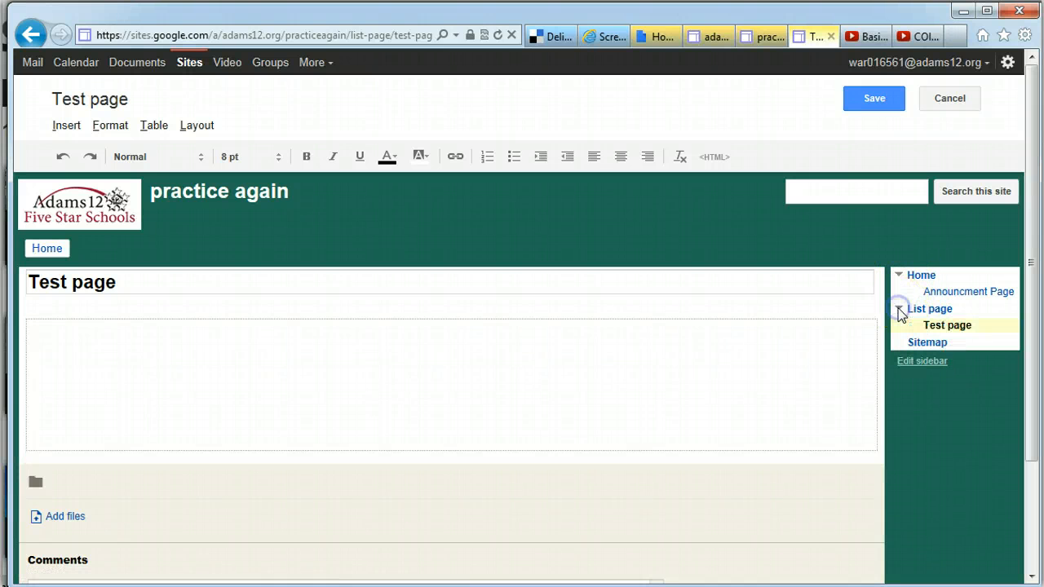
left_click(873, 102)
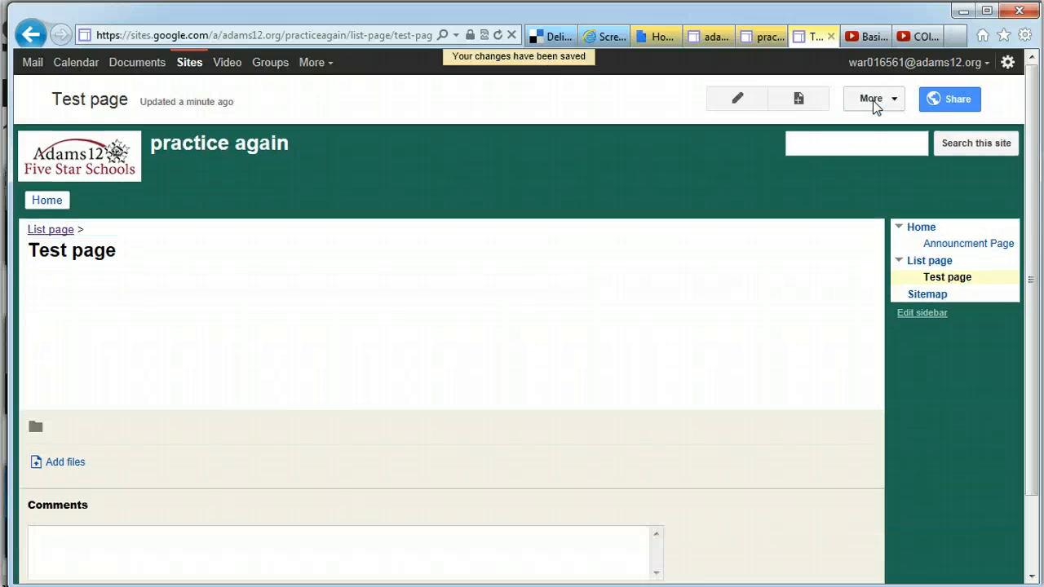
left_click(36, 548)
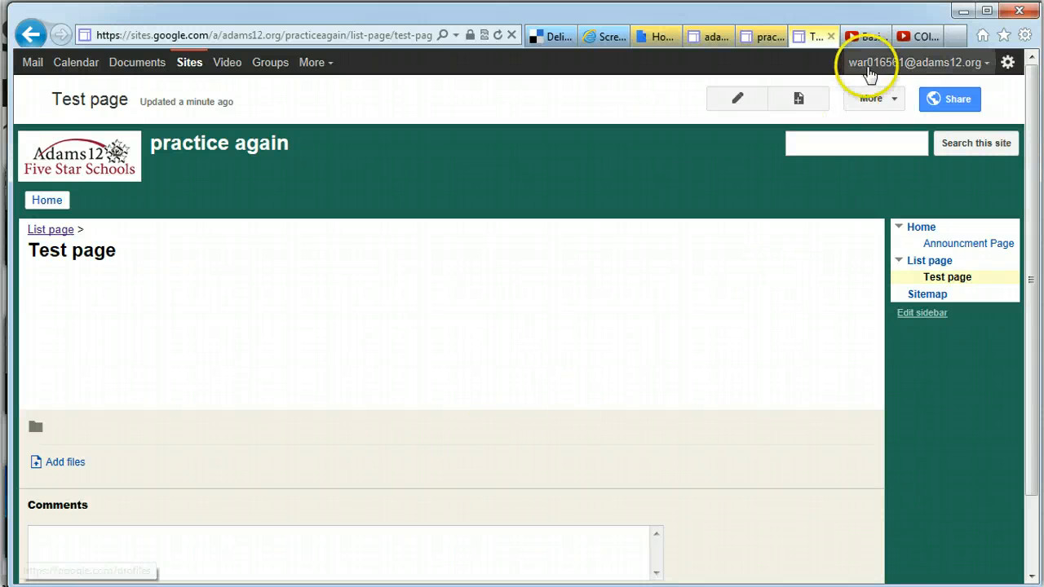
Open the Pages hierarchy in Manage Site and expand List page and Home
left_click(871, 99)
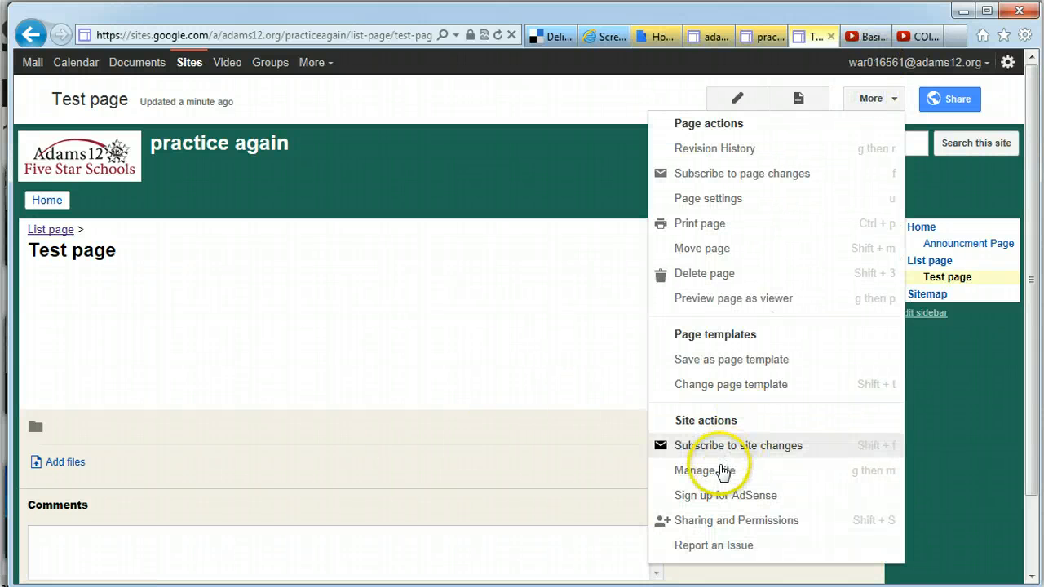
left_click(721, 472)
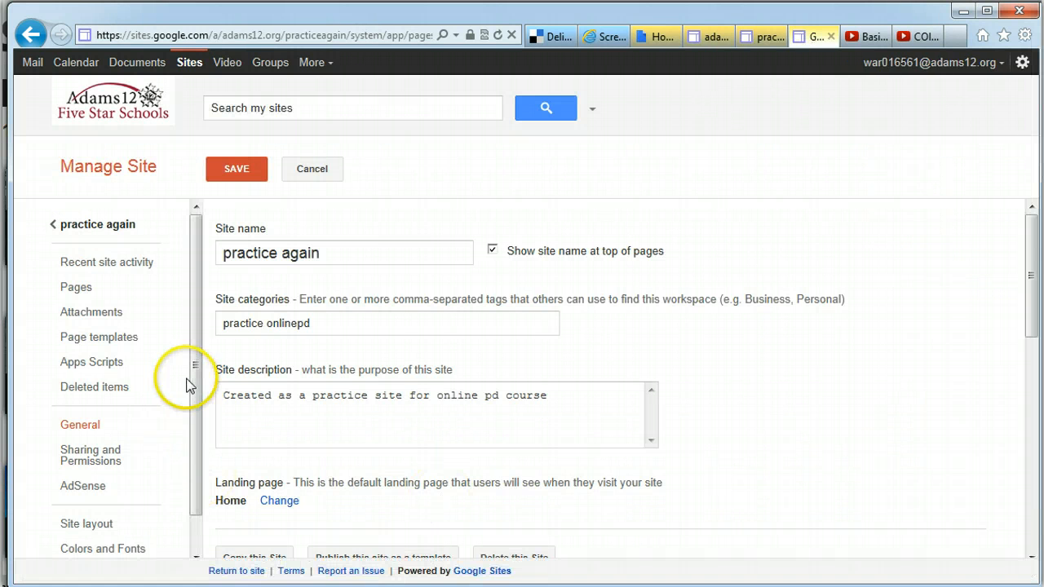
left_click_drag(205, 377, 200, 436)
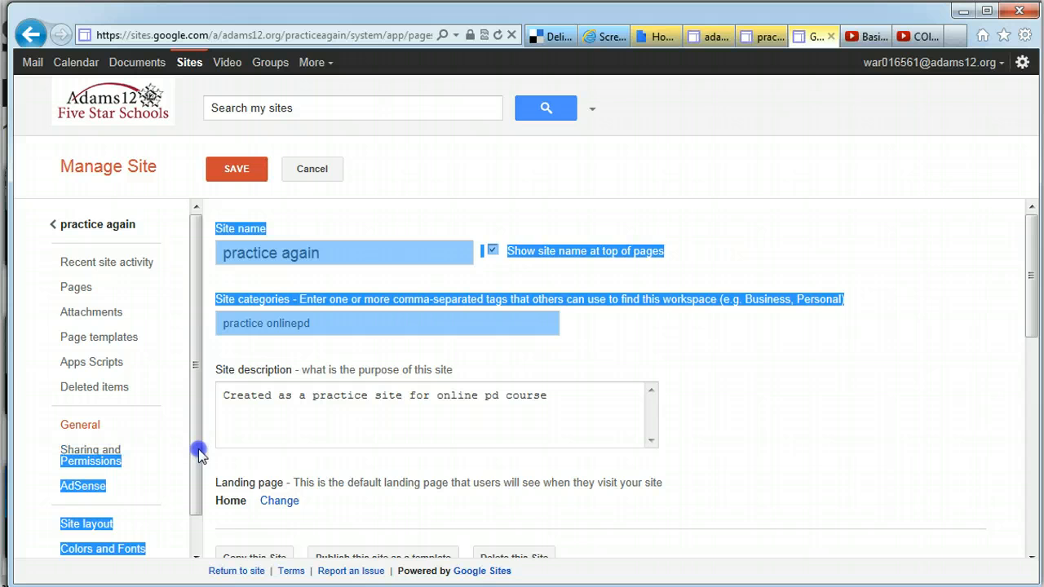
left_click(77, 287)
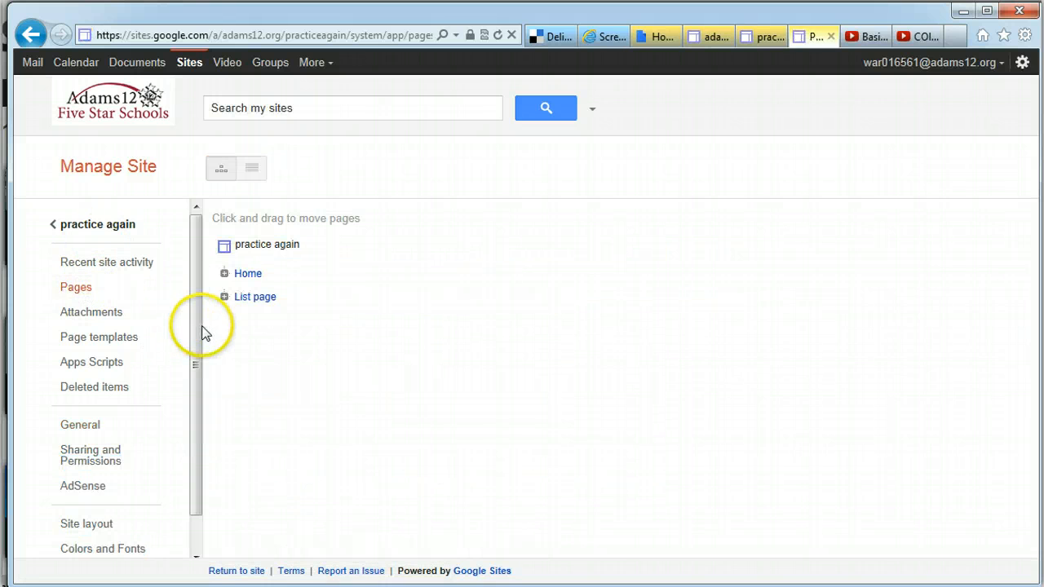
left_click(224, 298)
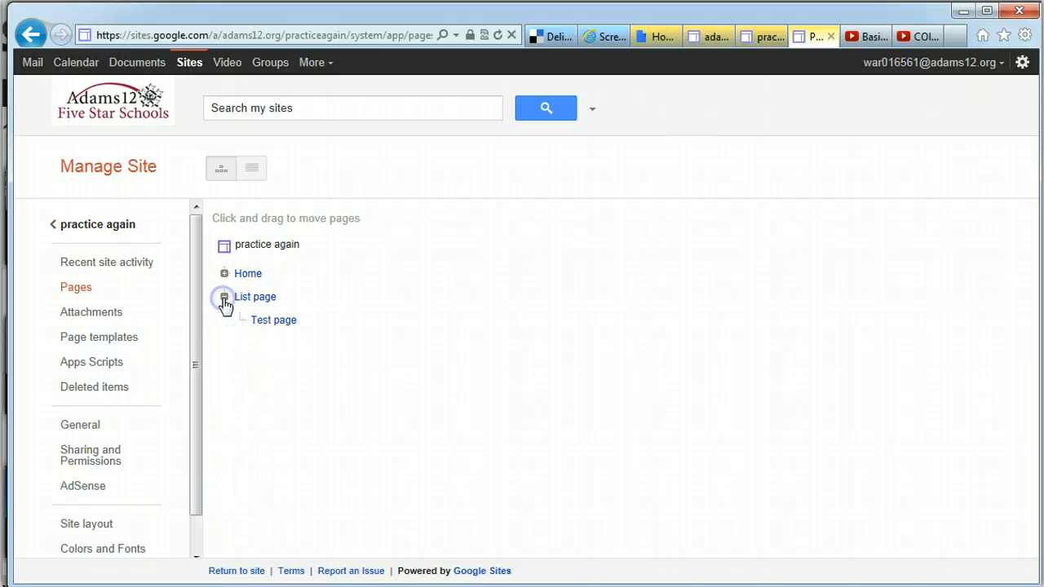
left_click(225, 274)
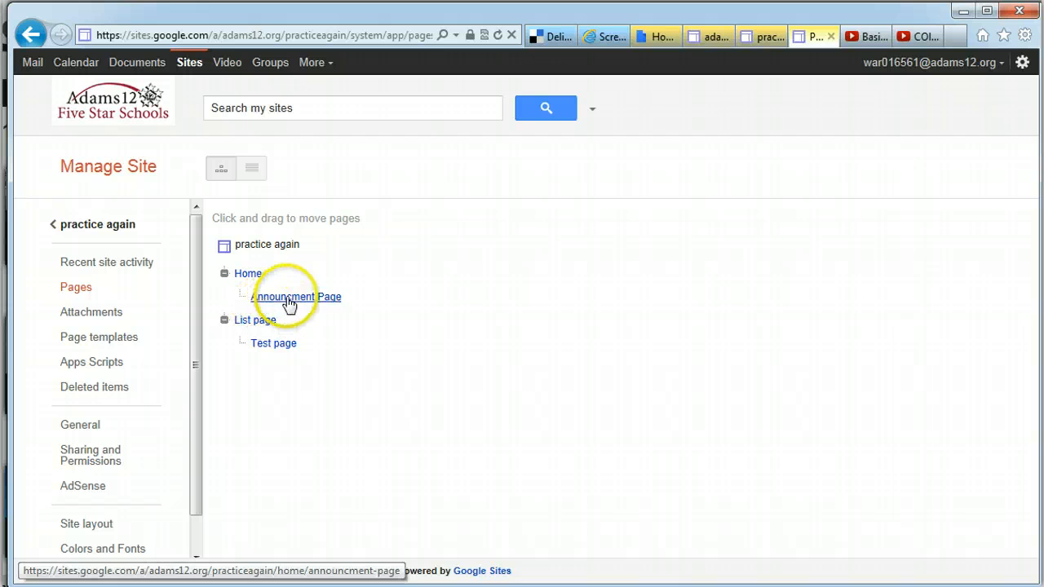
Drag Announcment Page under List page and return to the live site
left_click_drag(285, 297, 228, 315)
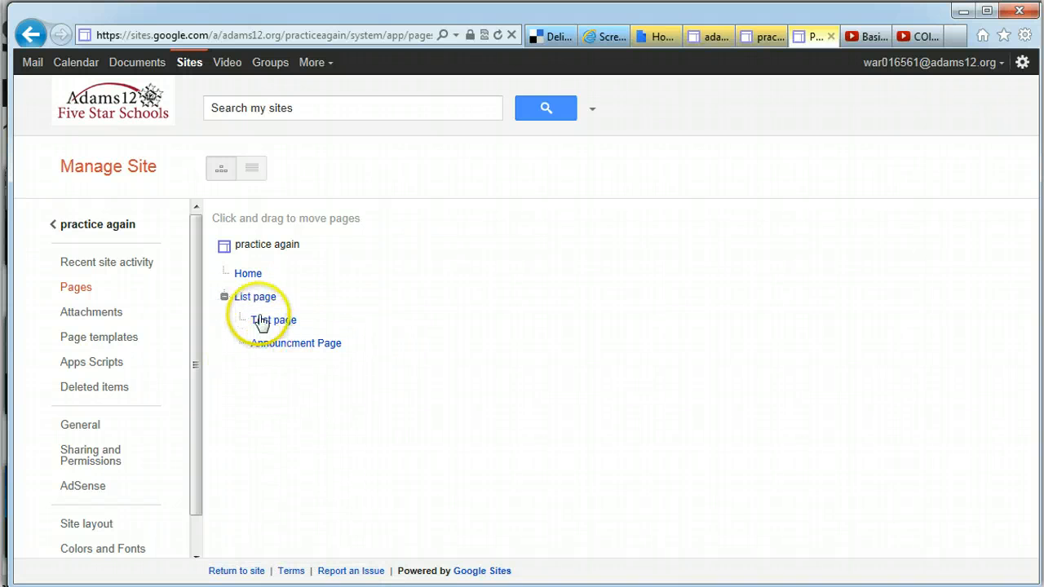
left_click_drag(275, 351, 239, 296)
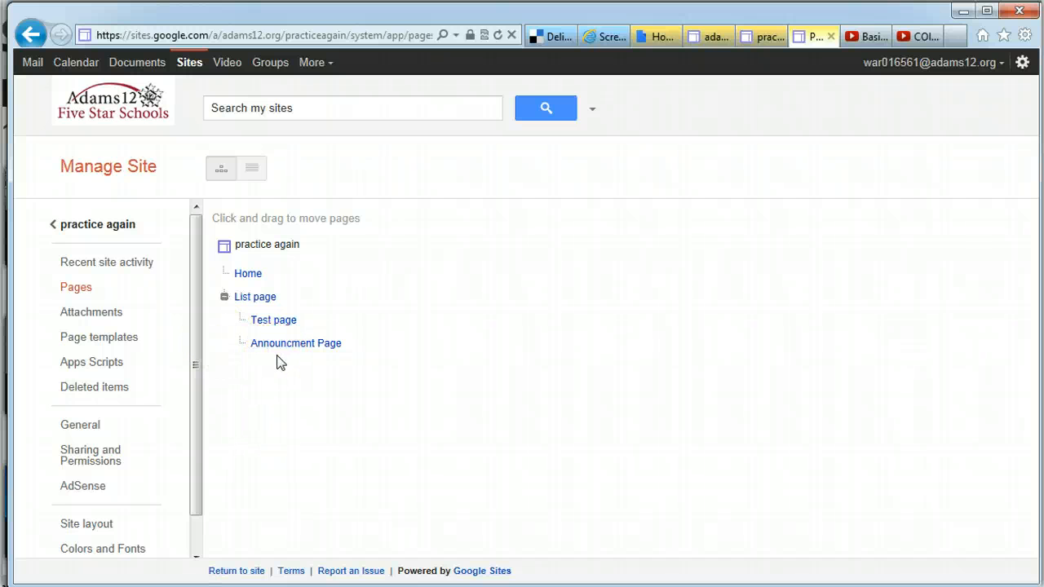
left_click(110, 225)
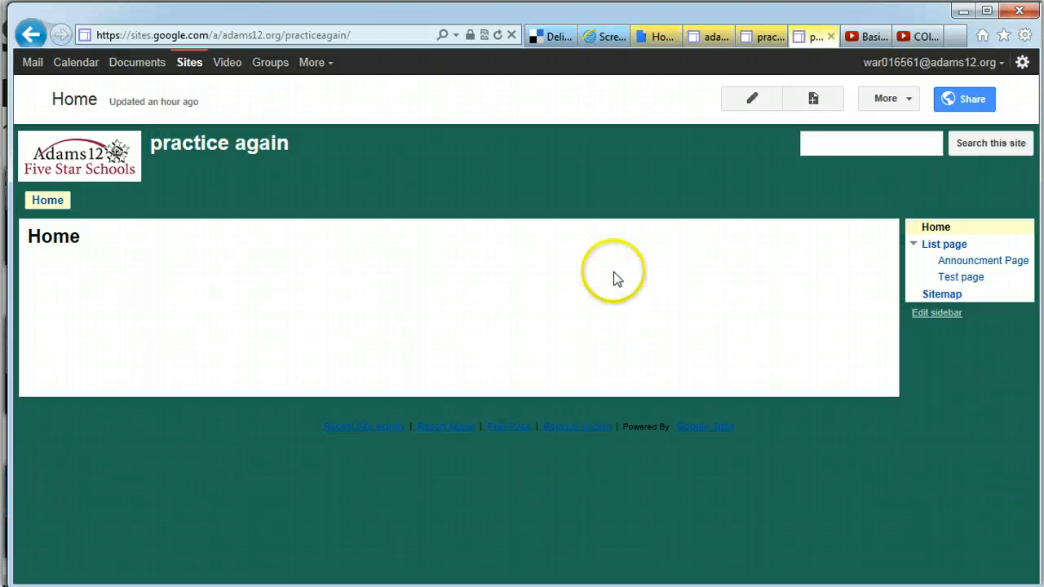
Go back to Manage Site > Pages and expand List page's subpages
left_click(890, 101)
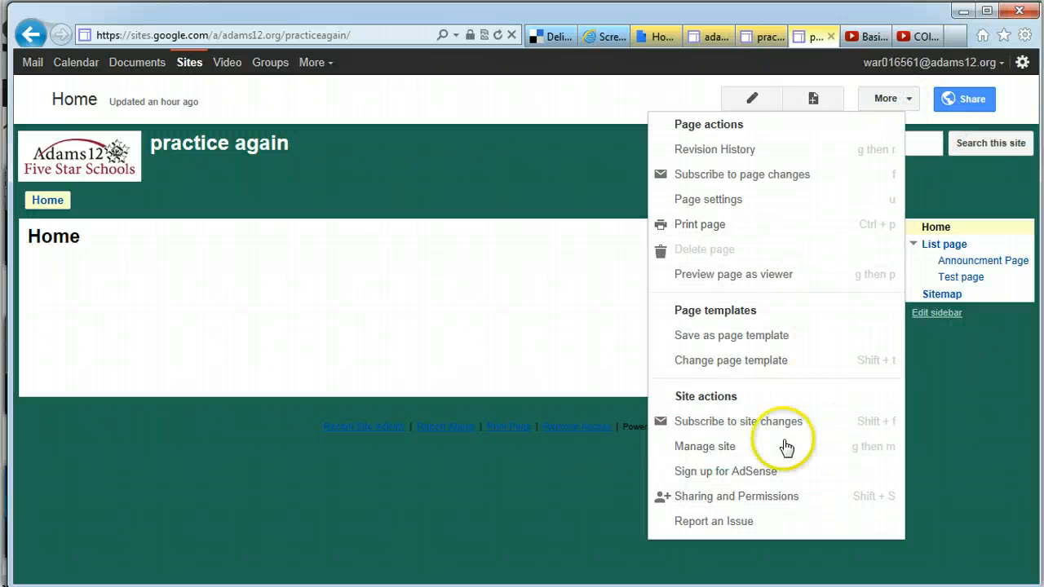
left_click(757, 446)
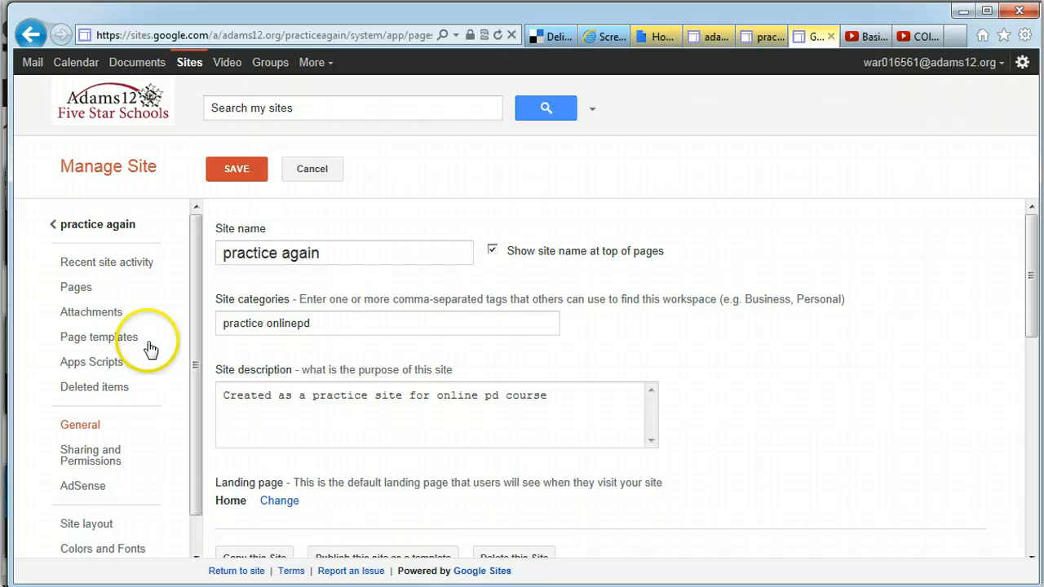
left_click(85, 289)
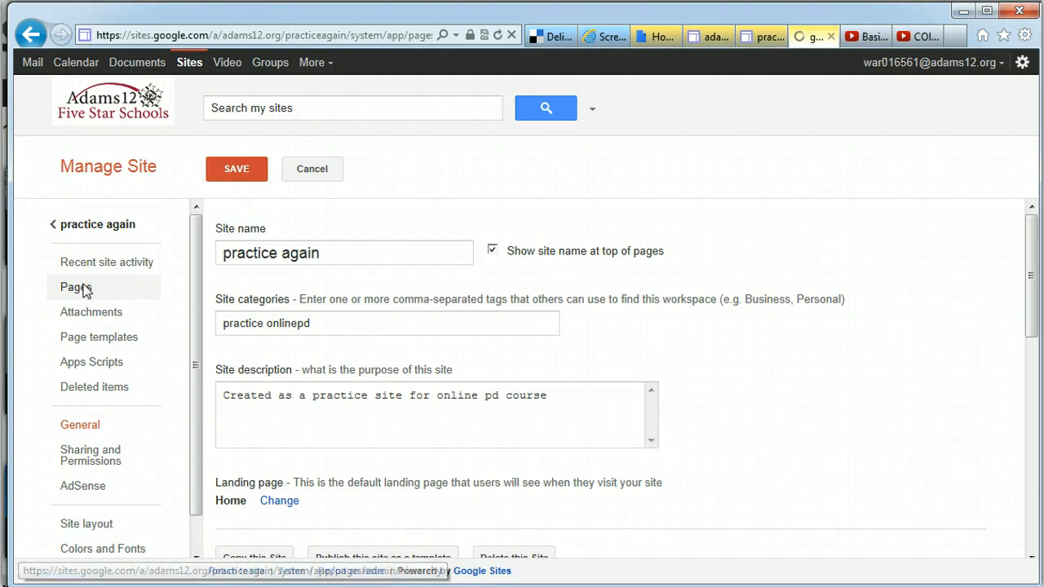
left_click(224, 298)
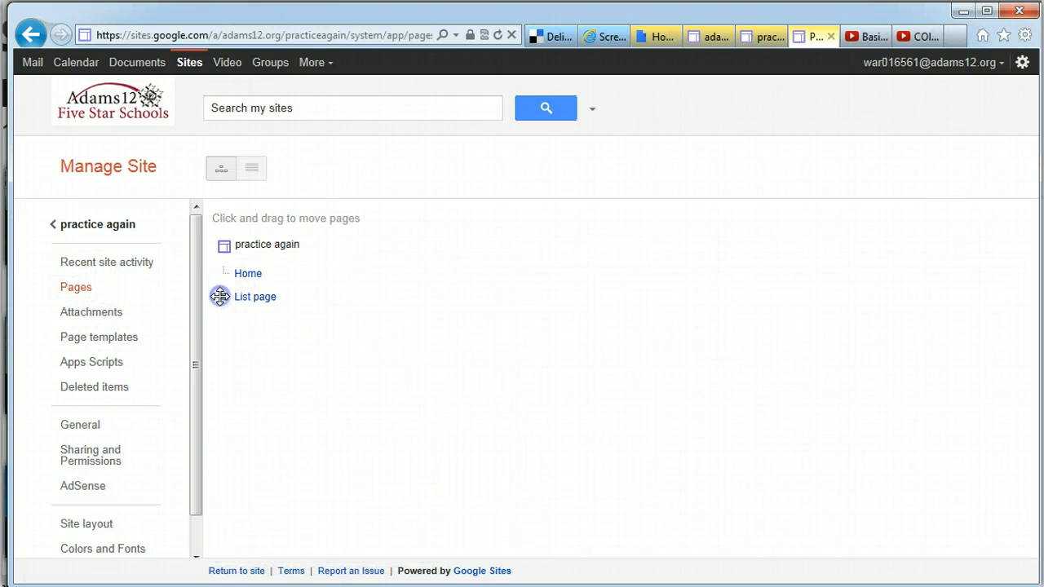
Drag Announcment Page out of List page to the top level of the hierarchy
left_click_drag(266, 319, 216, 263)
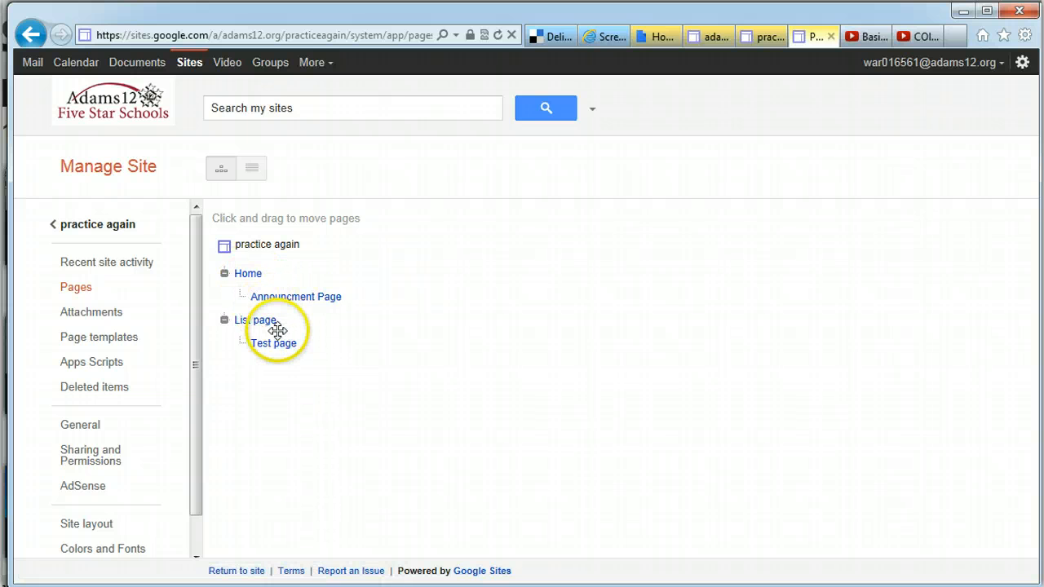
left_click_drag(281, 306, 236, 235)
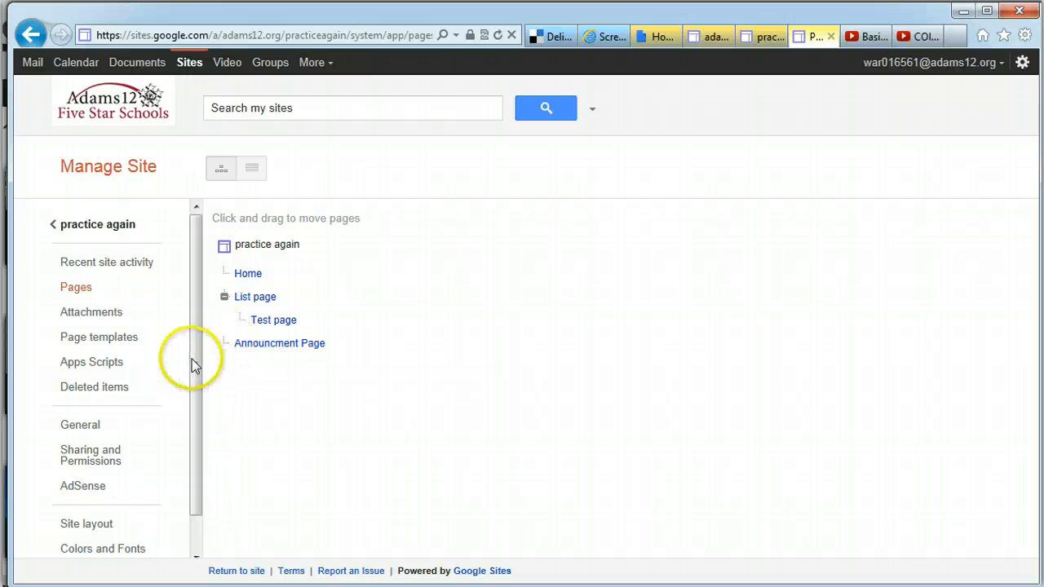
left_click_drag(192, 361, 193, 394)
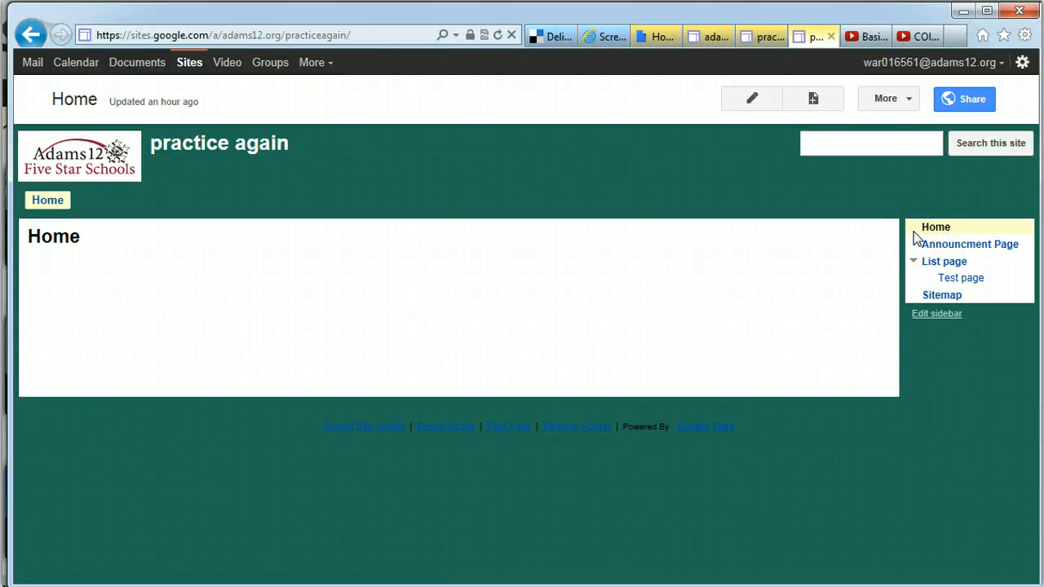
Open Site layout in Manage Site and edit the sidebar Navigation gadget
left_click(892, 102)
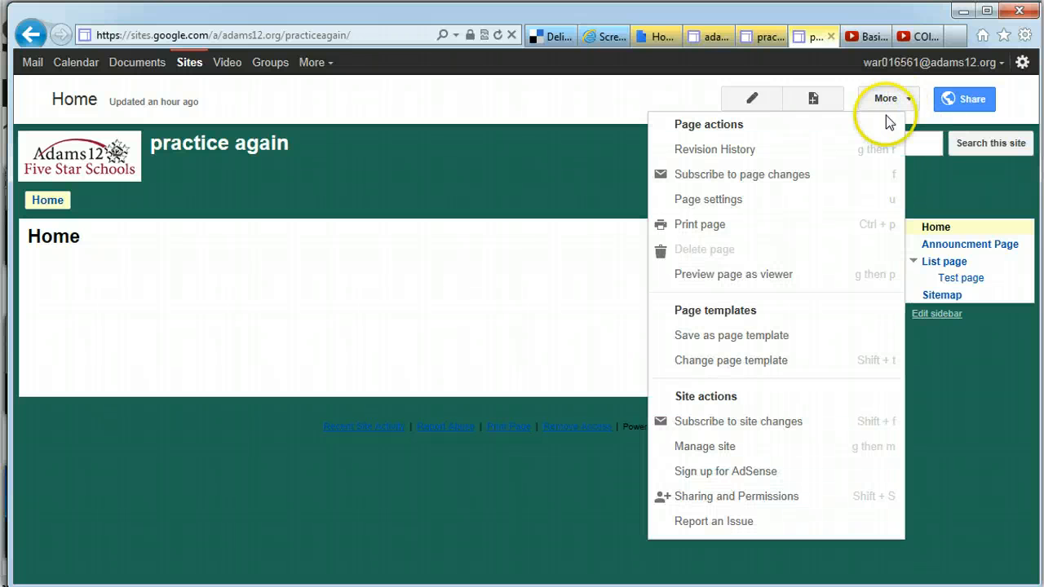
left_click(724, 450)
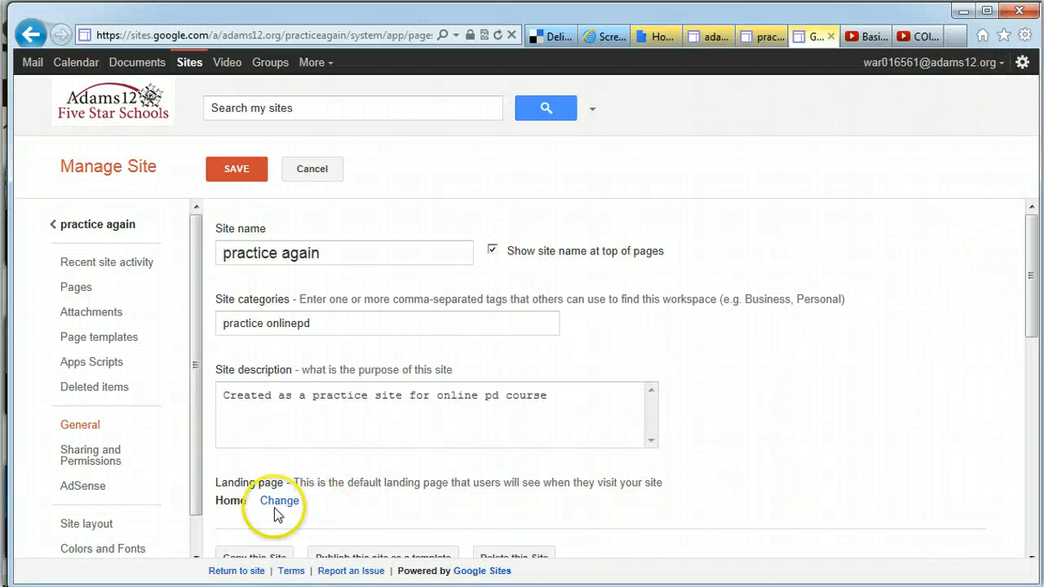
left_click(105, 530)
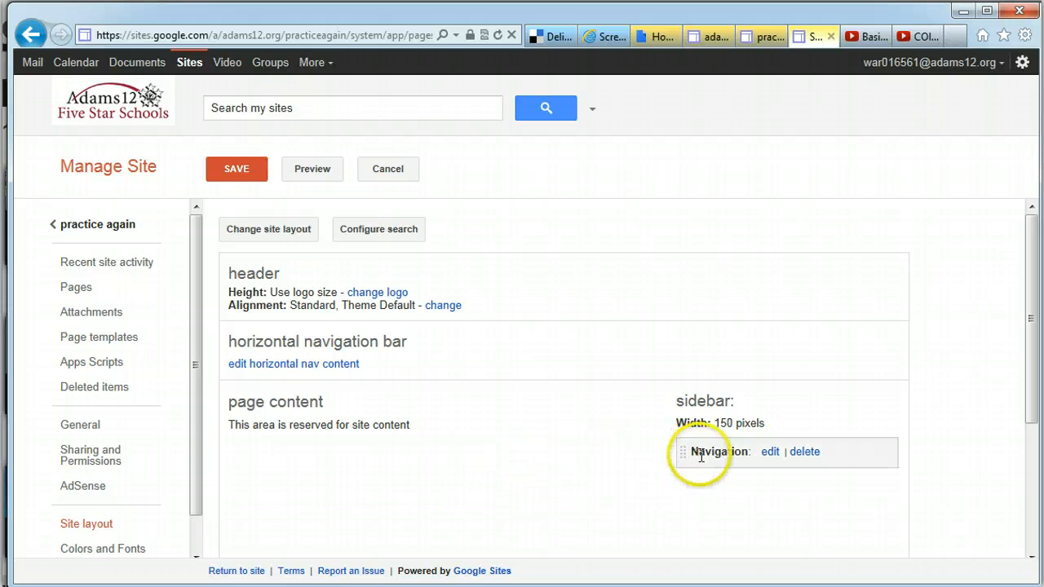
left_click(771, 452)
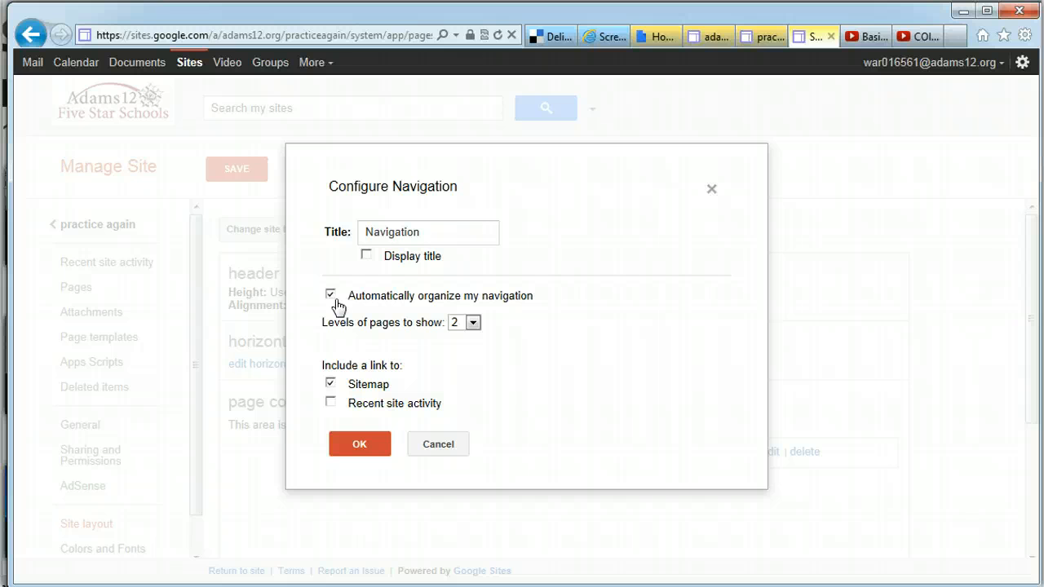
Show all page levels and turn off automatic navigation organizing
left_click(472, 323)
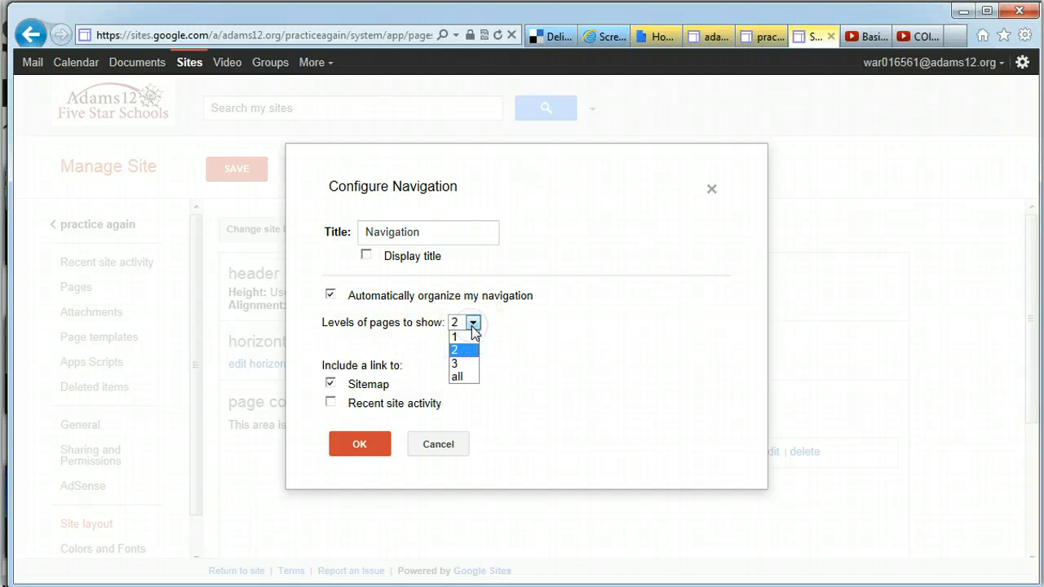
left_click(463, 377)
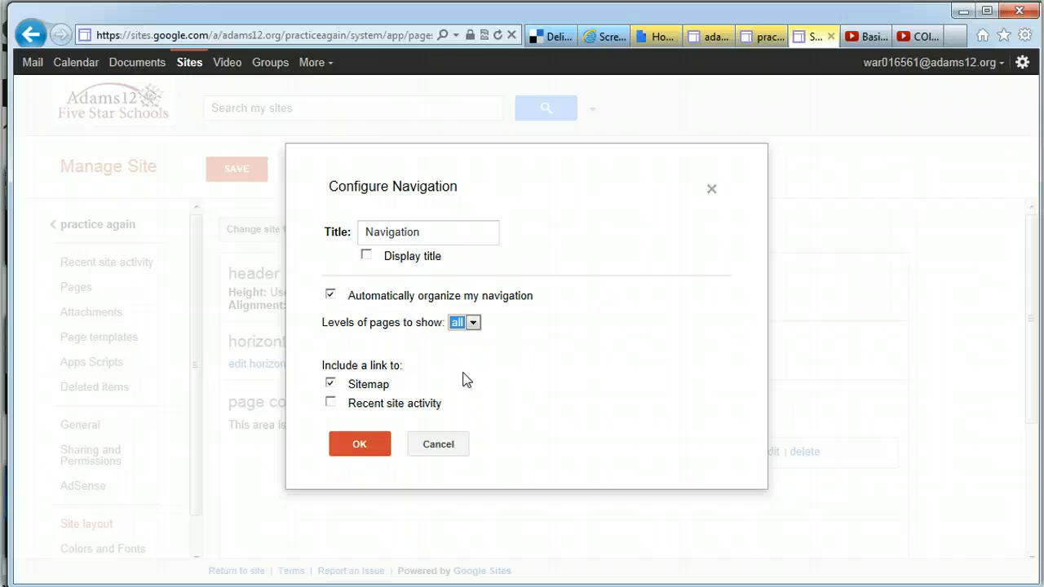
left_click(330, 294)
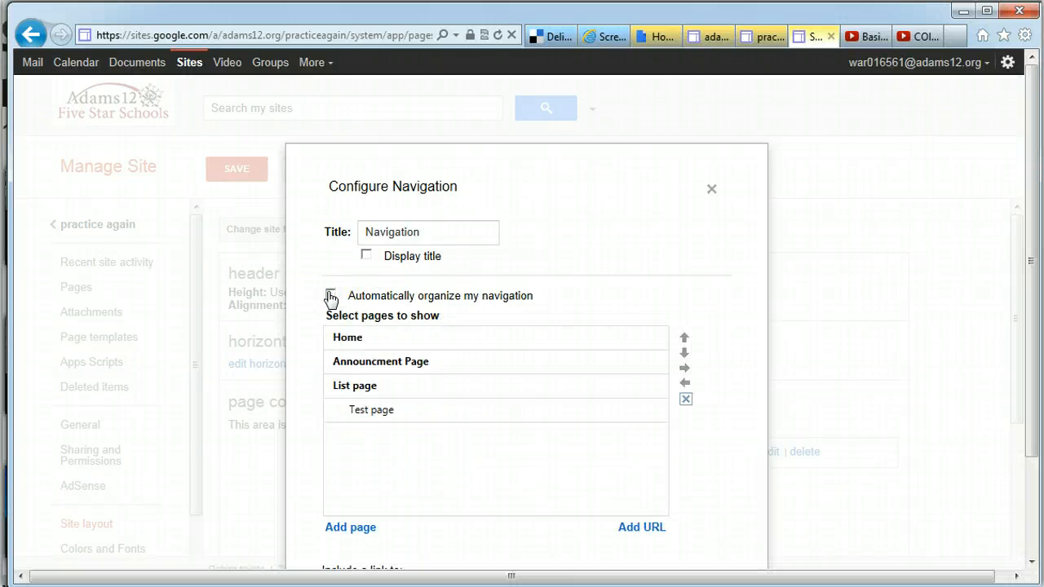
Move Announcment Page to the bottom, make Test page top-level, and confirm the navigation
left_click_drag(1024, 254, 1021, 300)
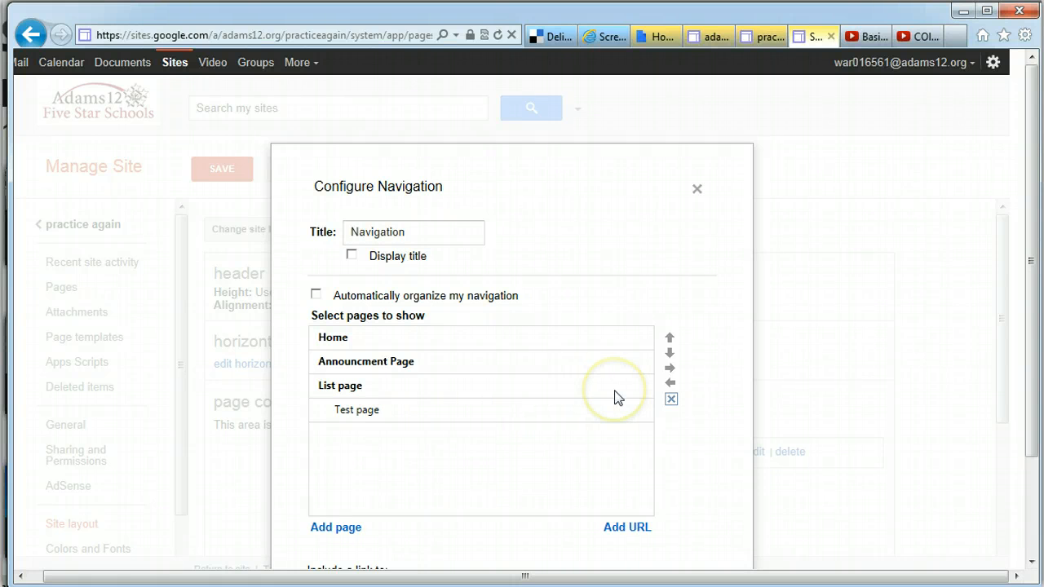
left_click(525, 371)
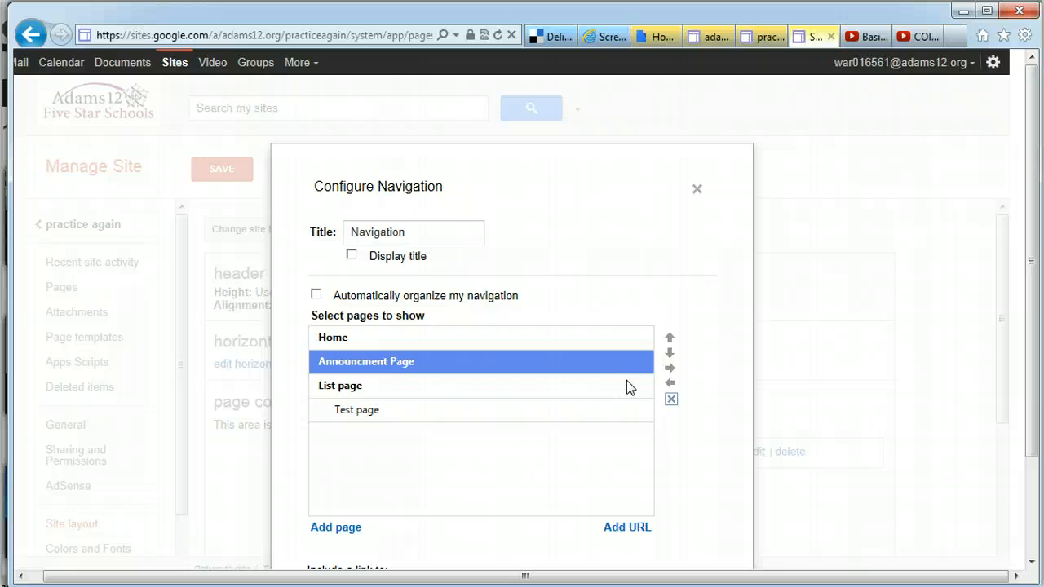
left_click(669, 352)
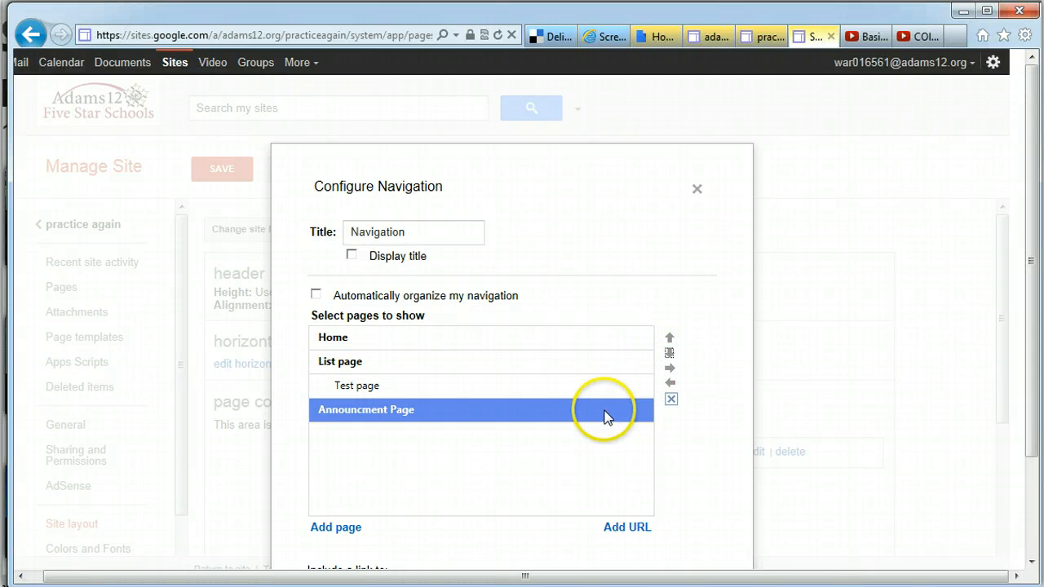
left_click(551, 390)
left_click(670, 383)
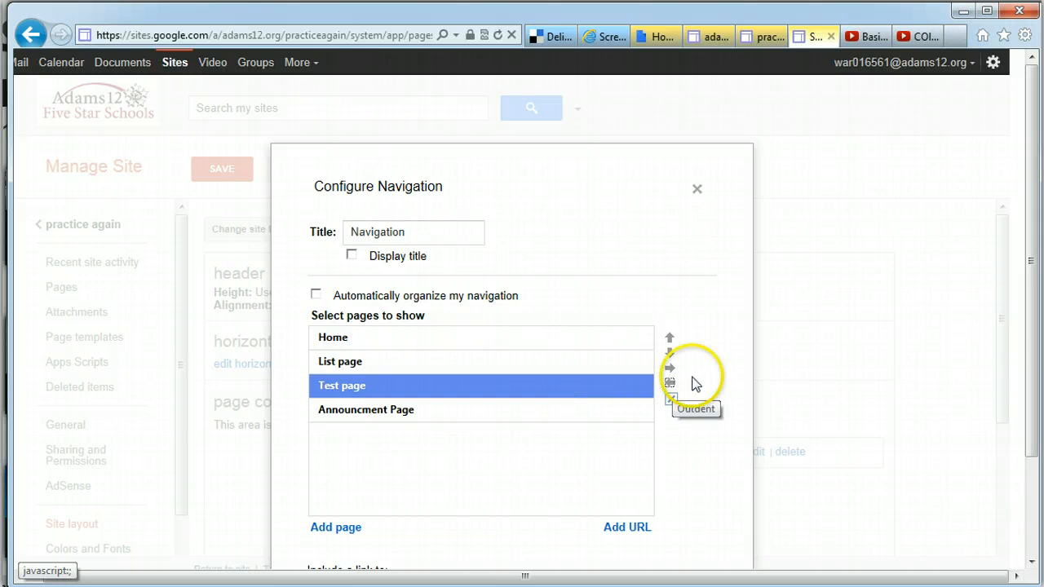
left_click_drag(1004, 306, 998, 351)
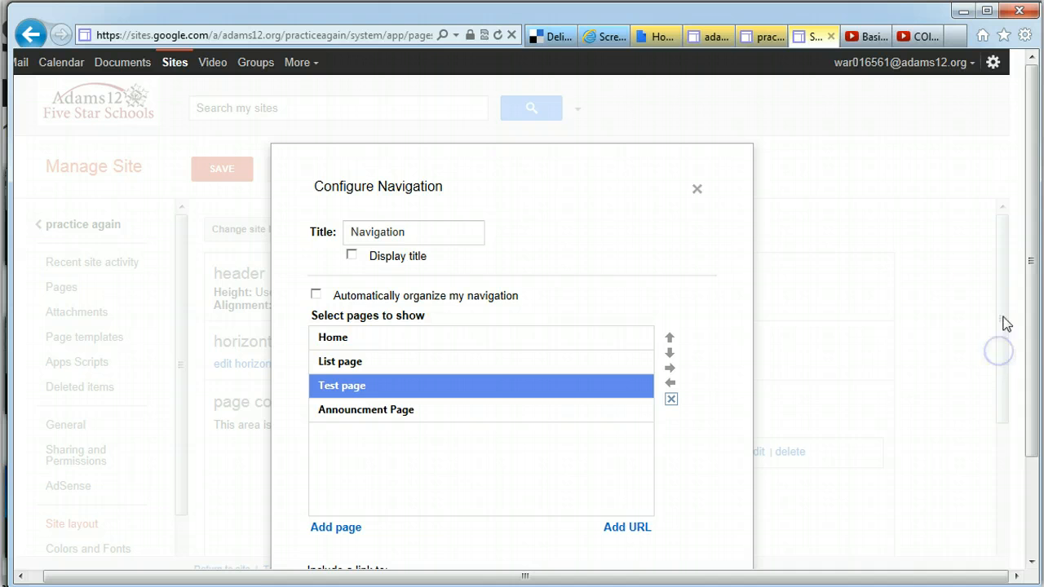
scroll(1032, 344, "down", 2)
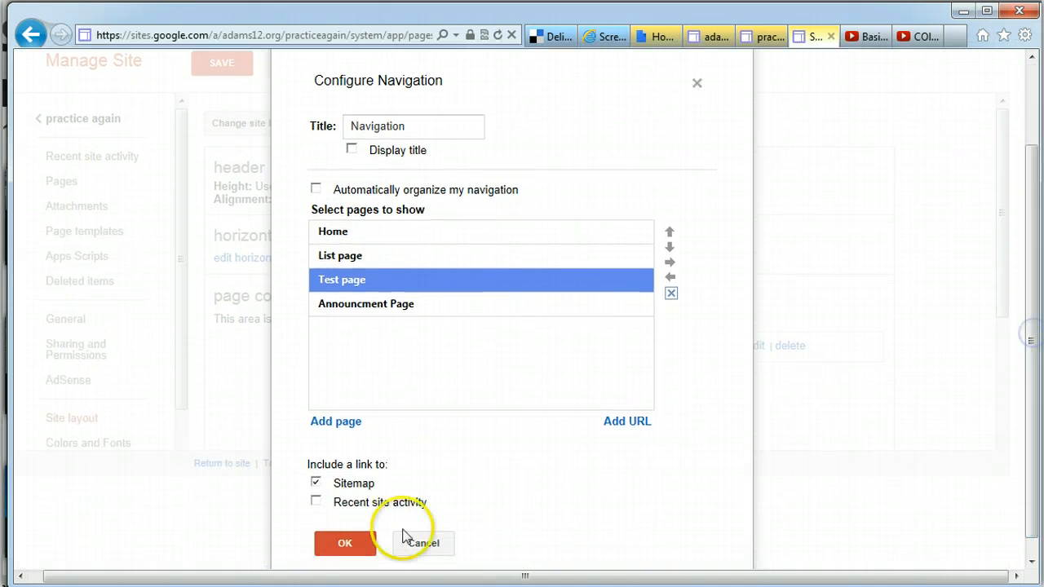
left_click(348, 543)
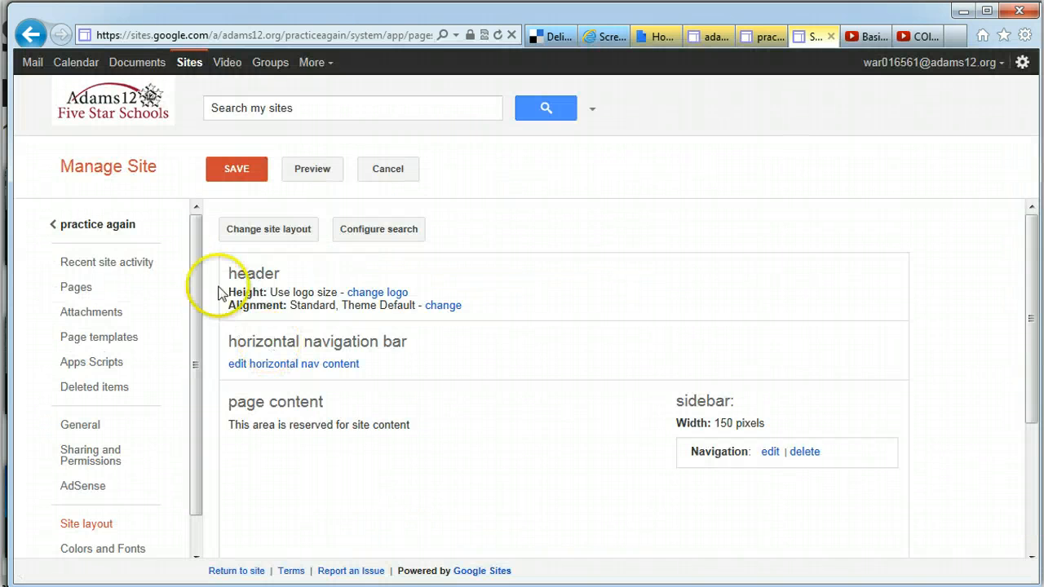
Save the layout changes and go back to the practice again site
left_click(117, 227)
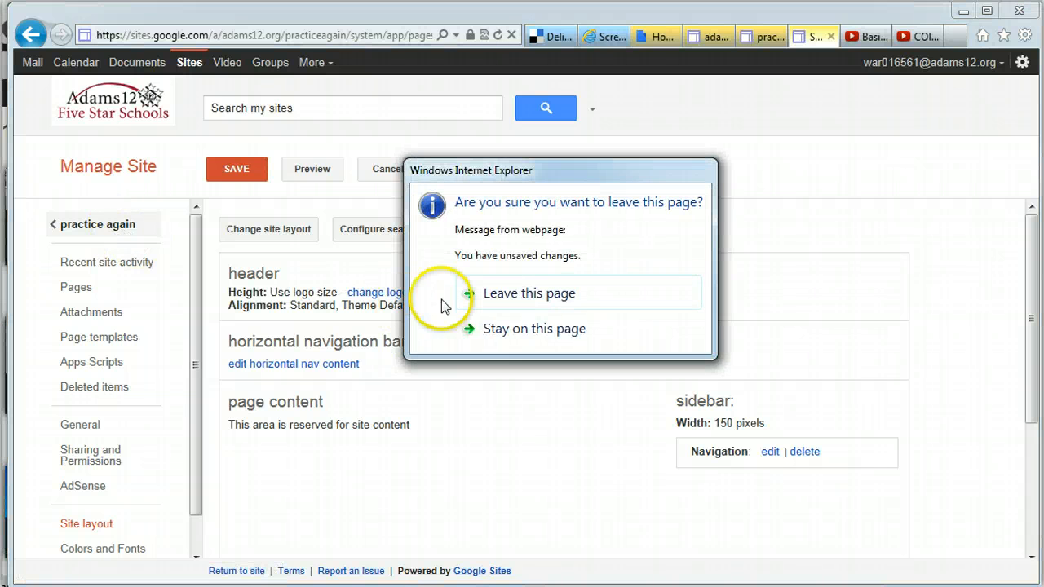
left_click(507, 333)
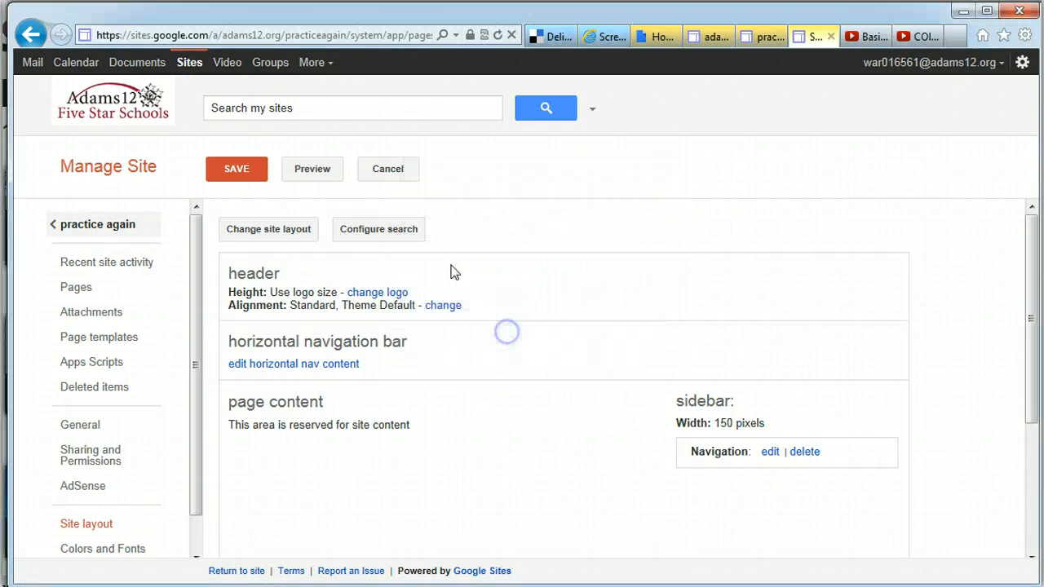
left_click(260, 170)
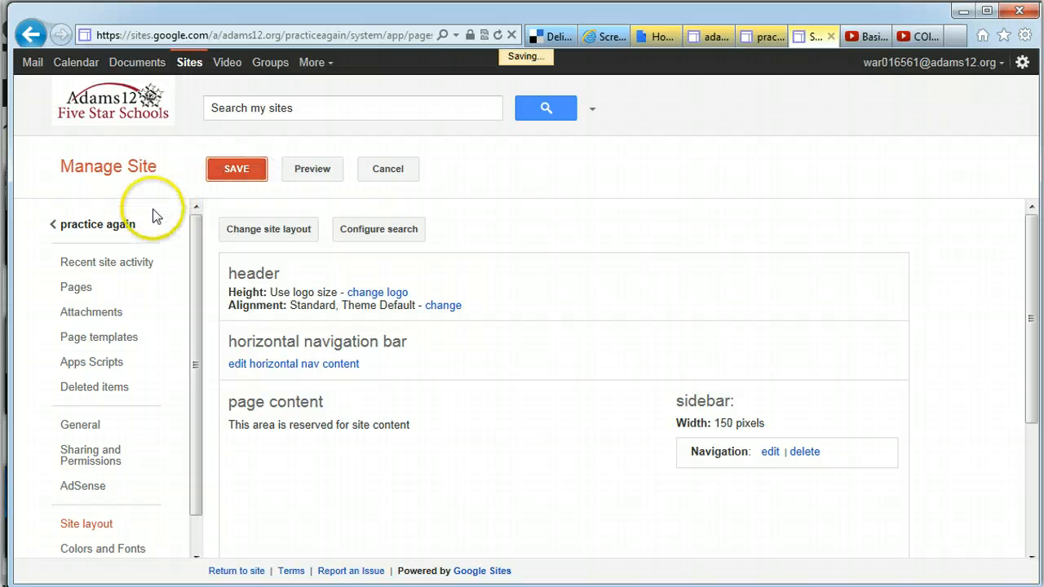
left_click(118, 229)
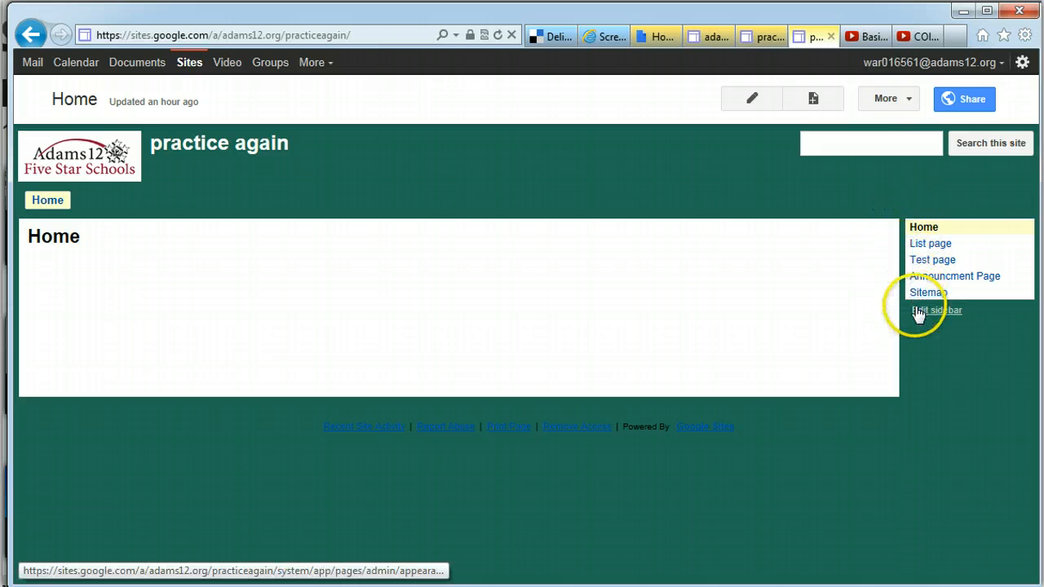
Open and dismiss the page actions list, then begin creating a new page
left_click(885, 99)
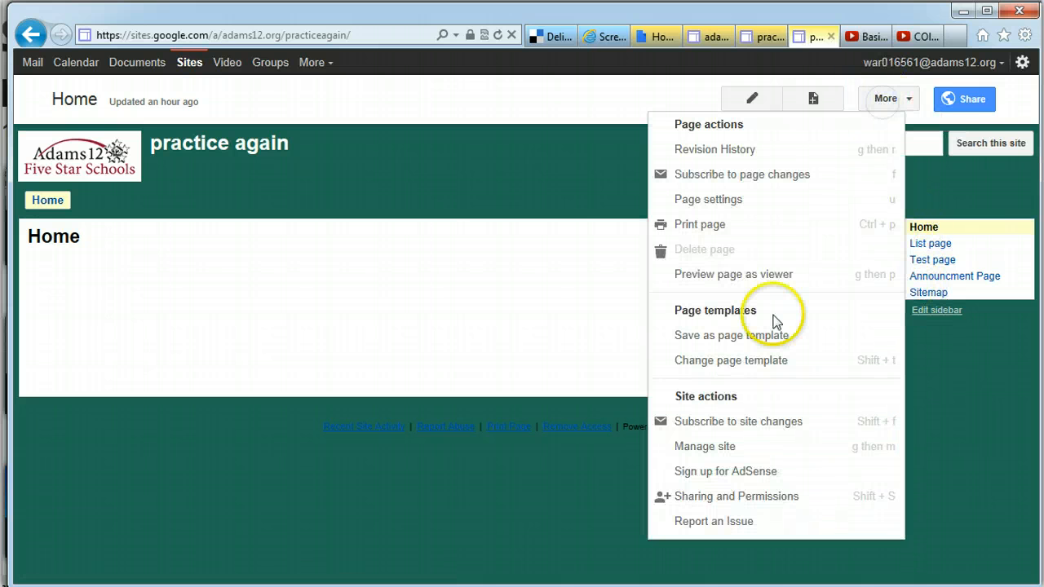
left_click(494, 269)
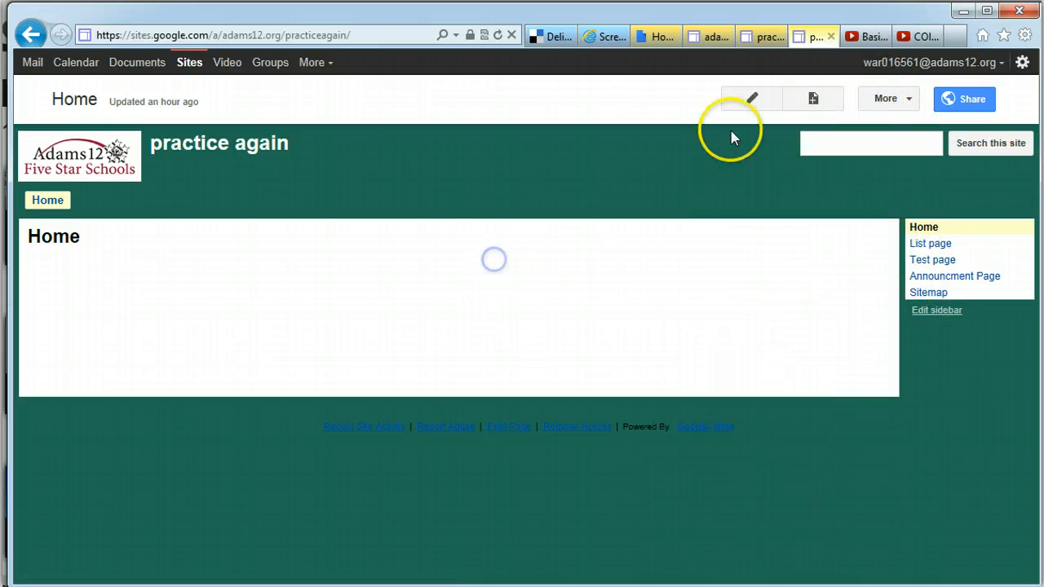
left_click(812, 99)
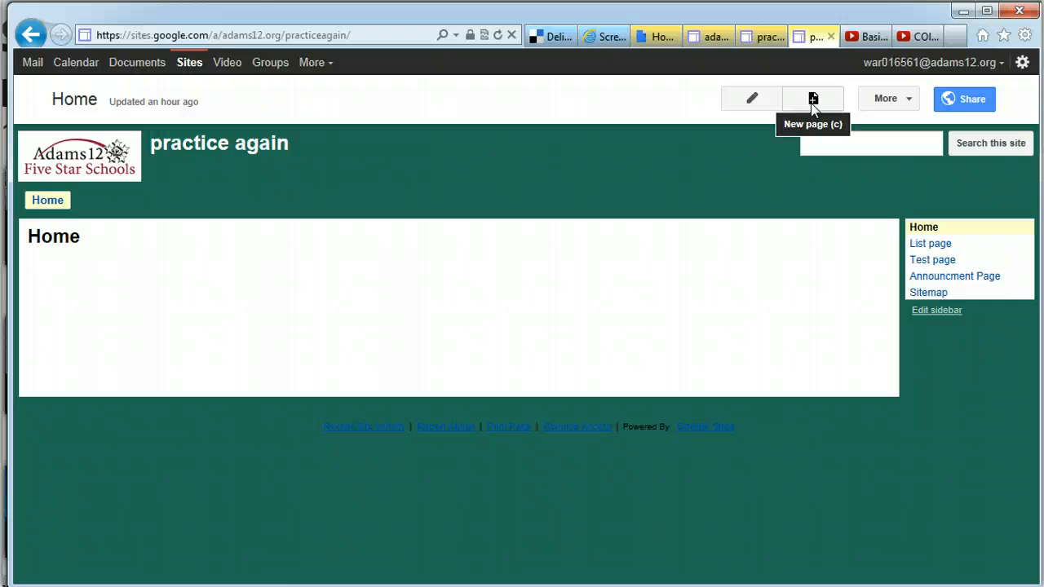
Create a top-level page named 'Homework' in the practice again site and save it
left_click(812, 104)
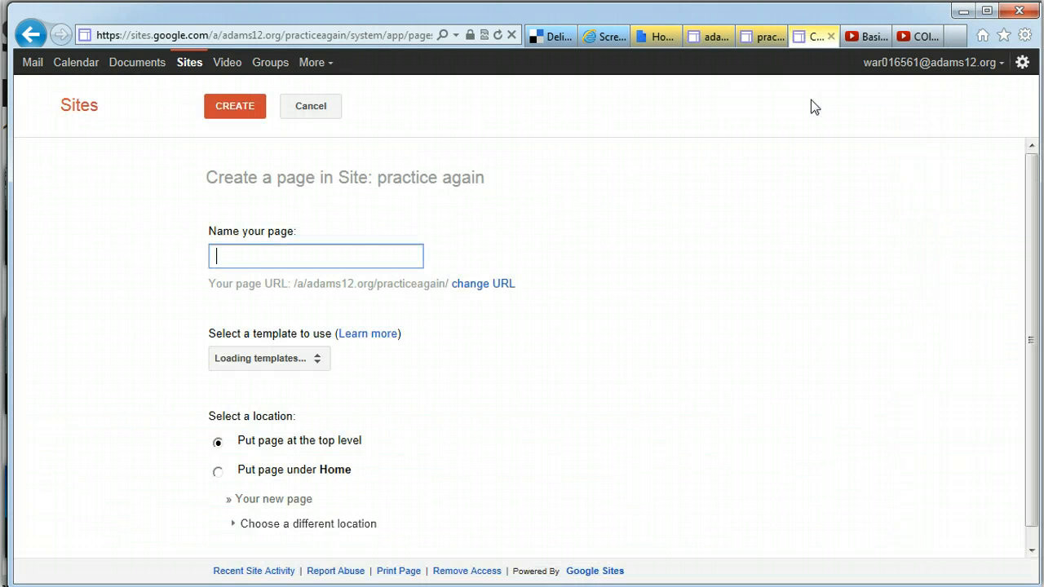
left_click(800, 107)
left_click(241, 254)
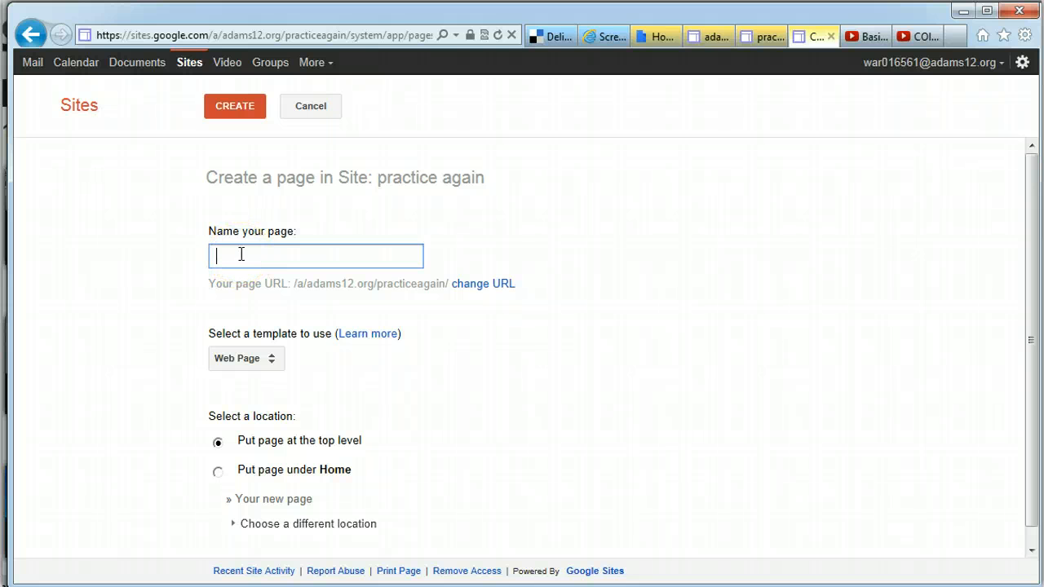
type("Homewor")
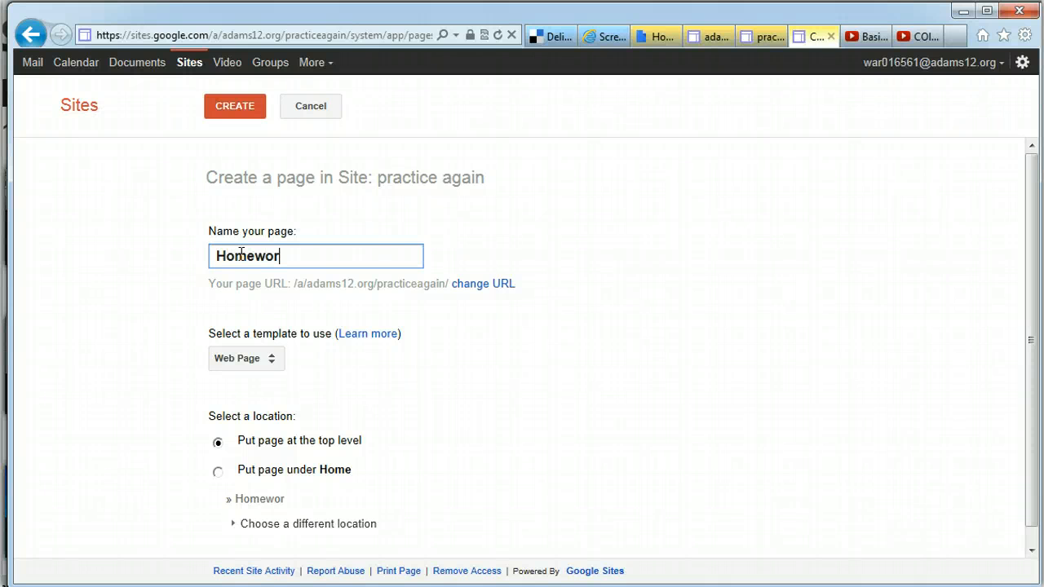
type("k")
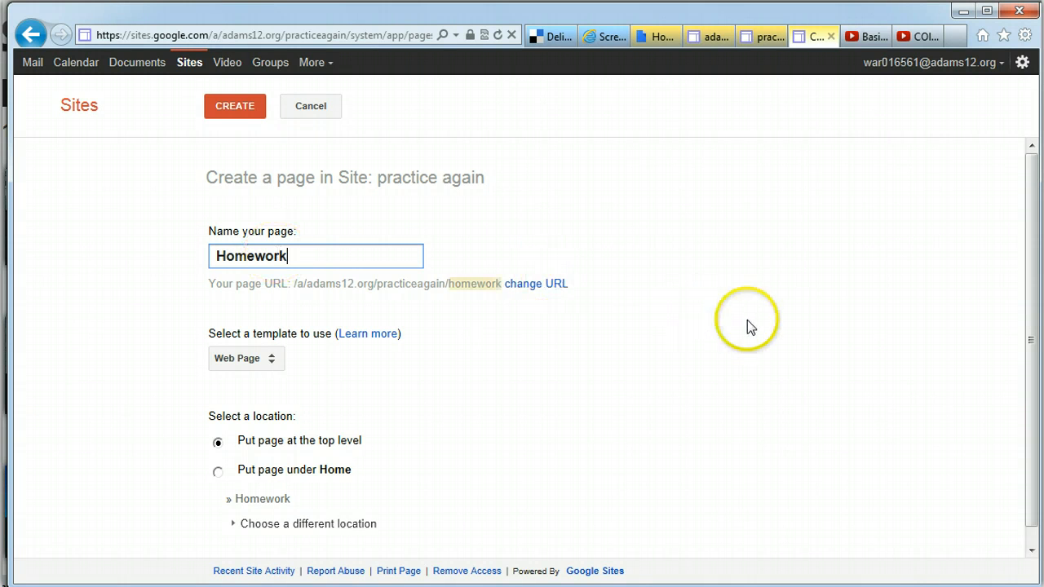
left_click_drag(1032, 272, 1023, 387)
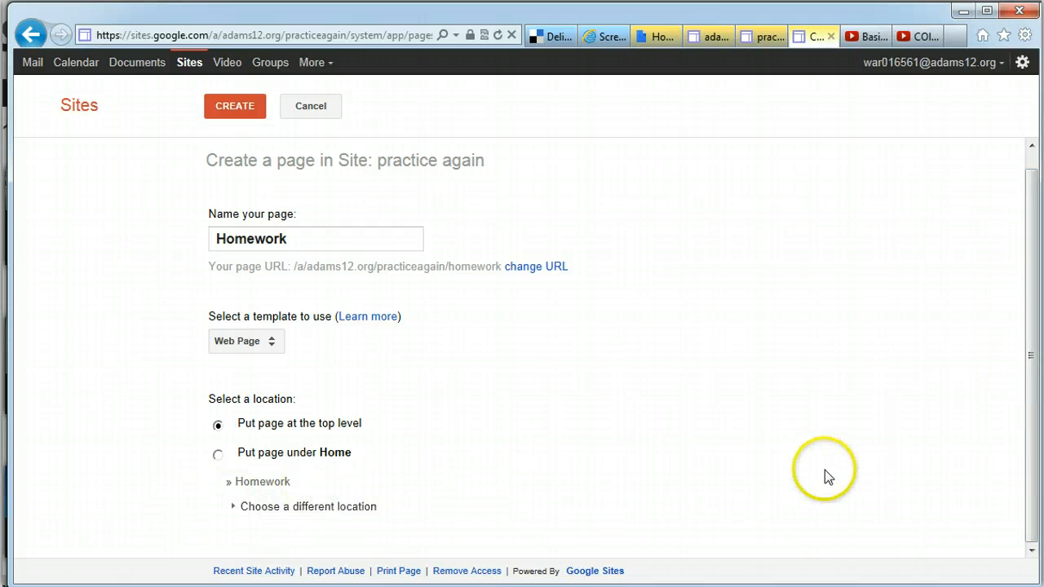
left_click(246, 112)
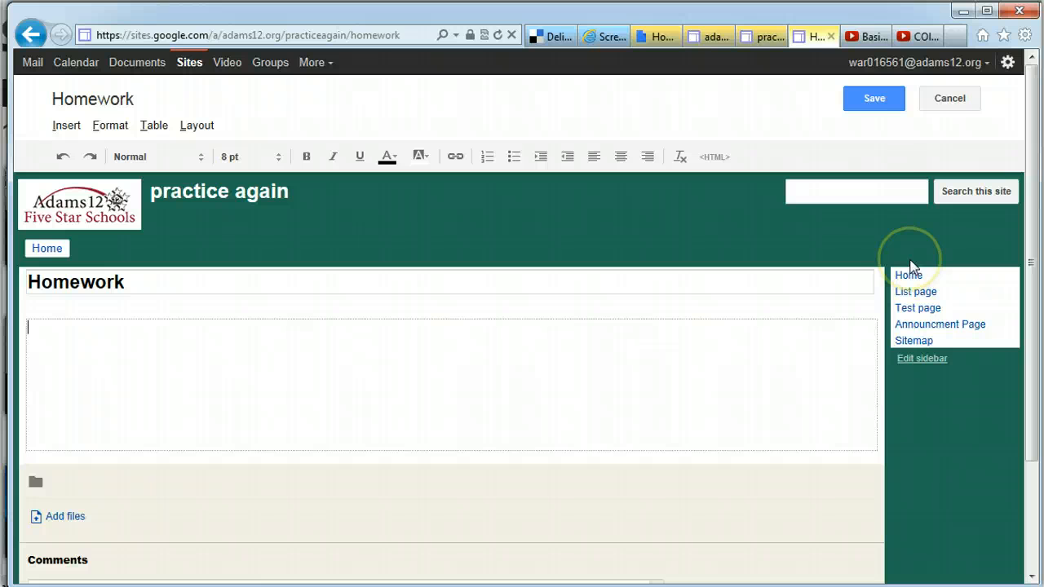
left_click(874, 99)
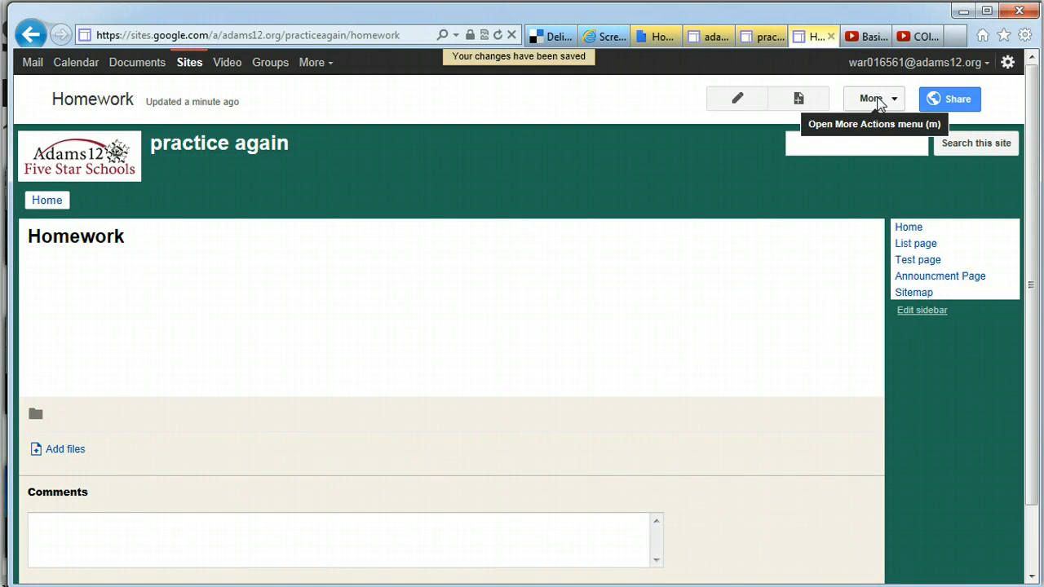
Open Manage site > Site layout and edit the sidebar Navigation's page list
left_click(872, 99)
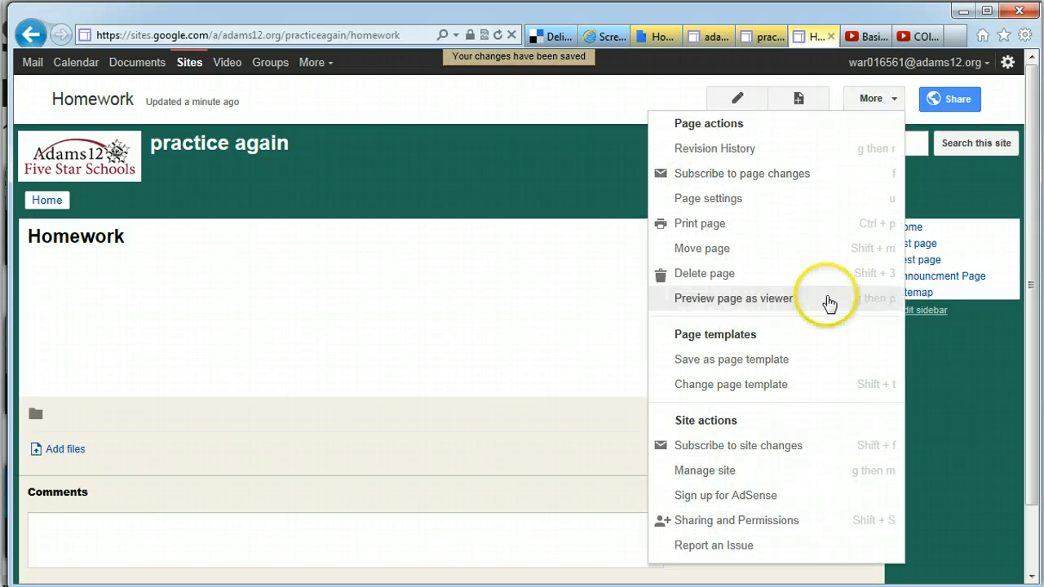
left_click(739, 473)
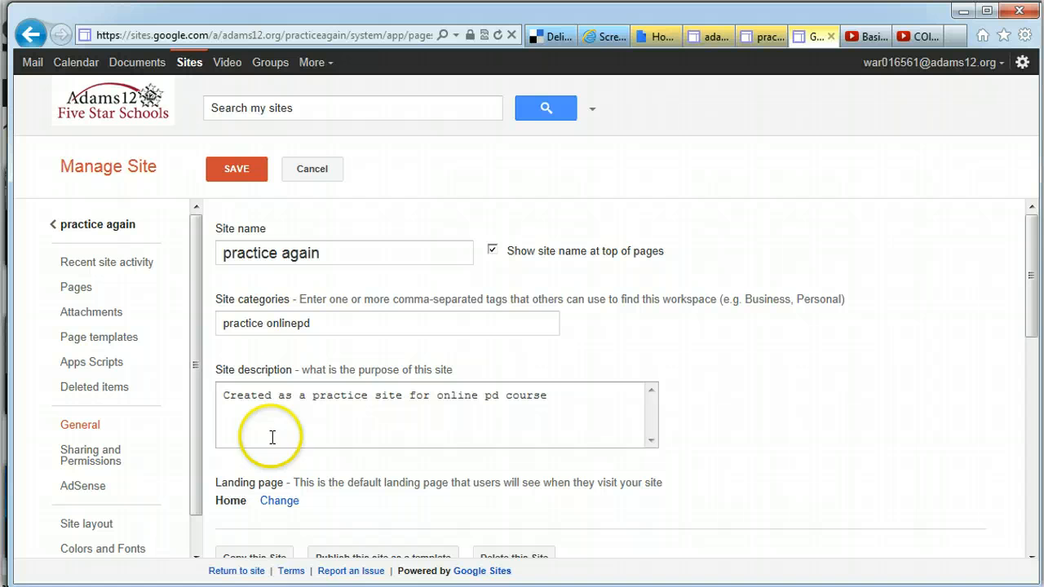
left_click(85, 523)
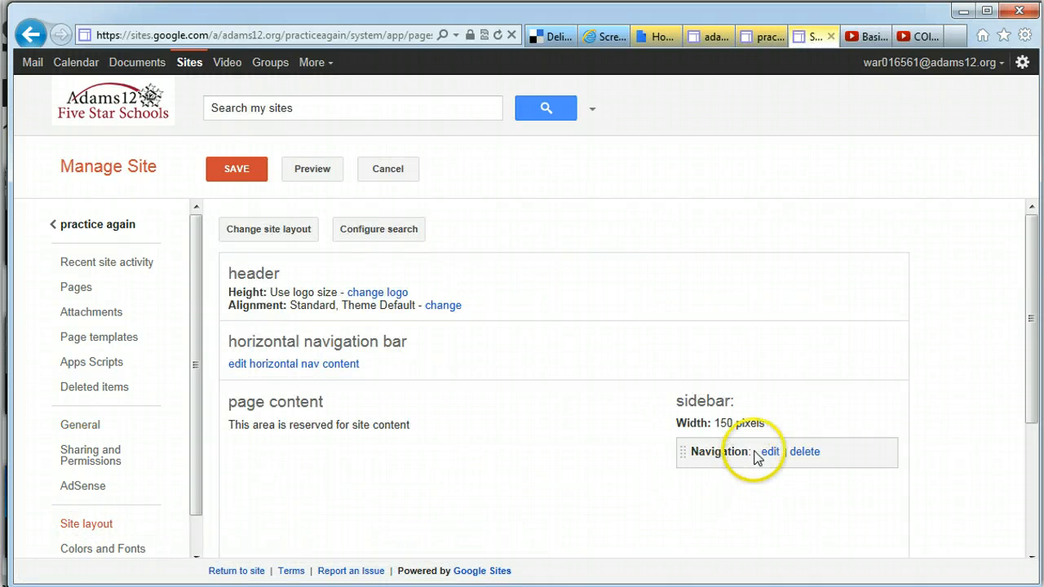
left_click(770, 452)
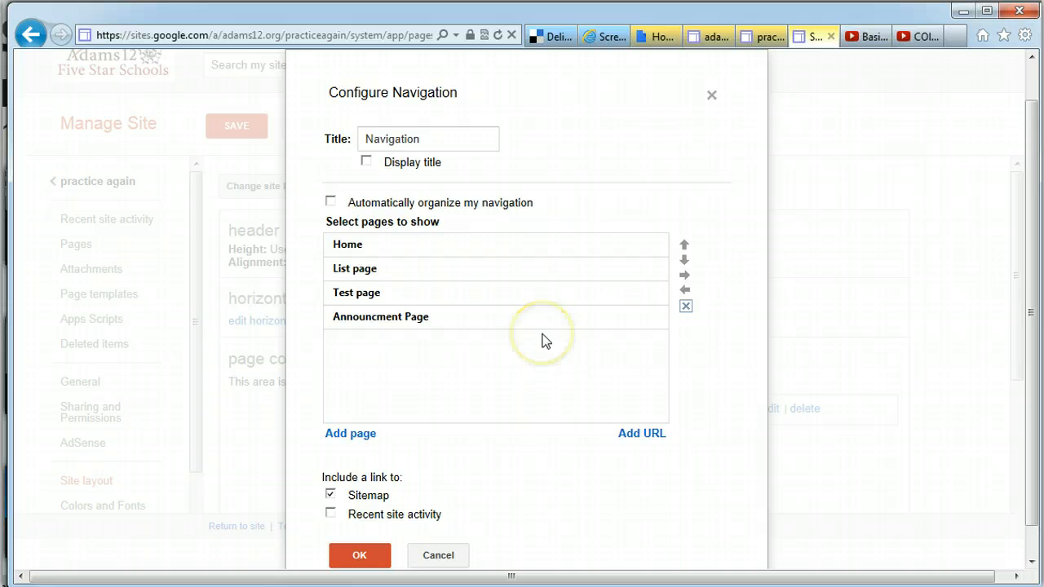
Add the Homework page to the sidebar navigation list
left_click(360, 437)
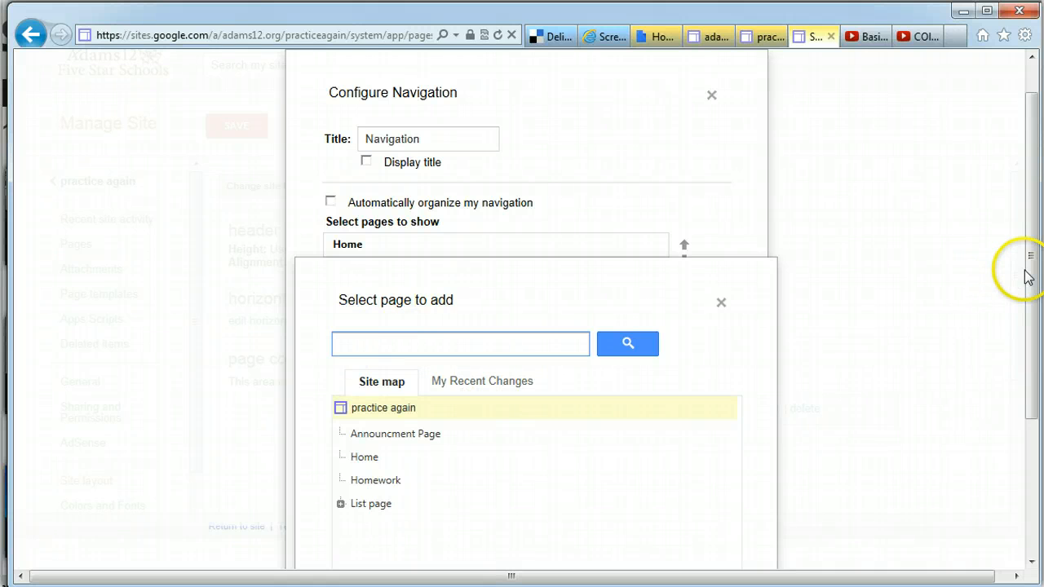
left_click_drag(1027, 277, 1029, 305)
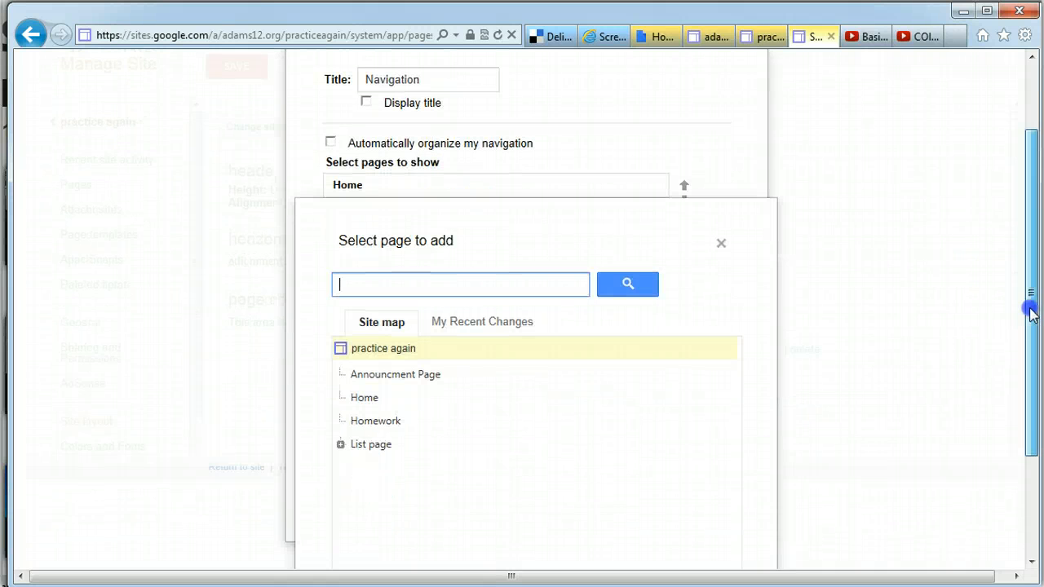
left_click(376, 424)
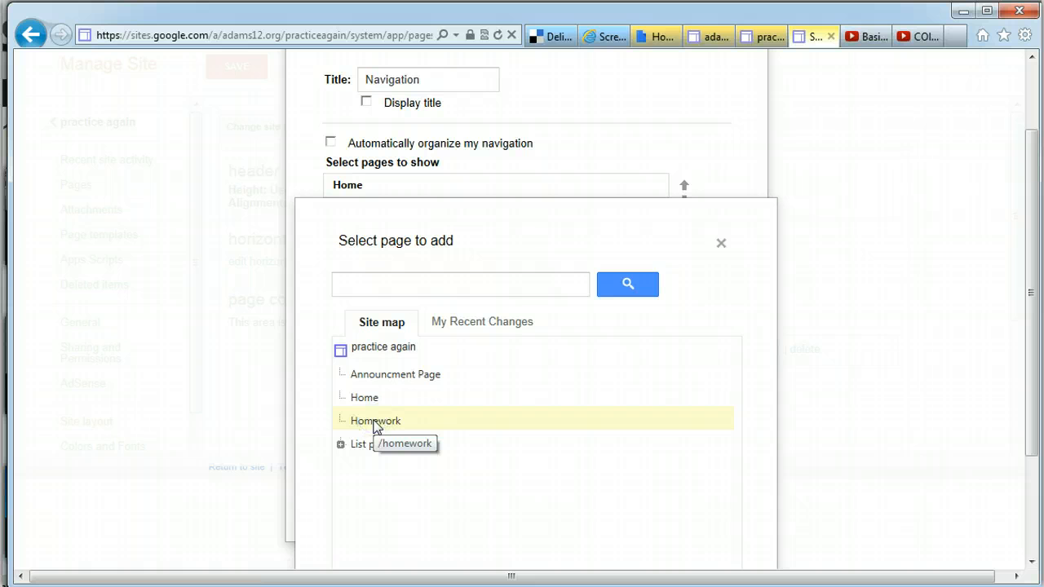
double_click(349, 421)
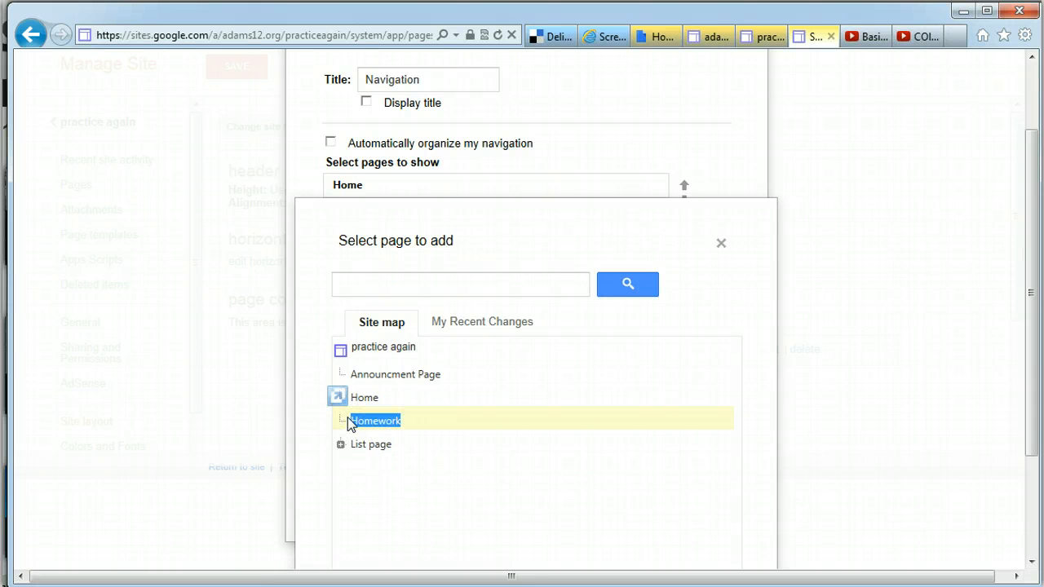
left_click_drag(1032, 224, 1032, 323)
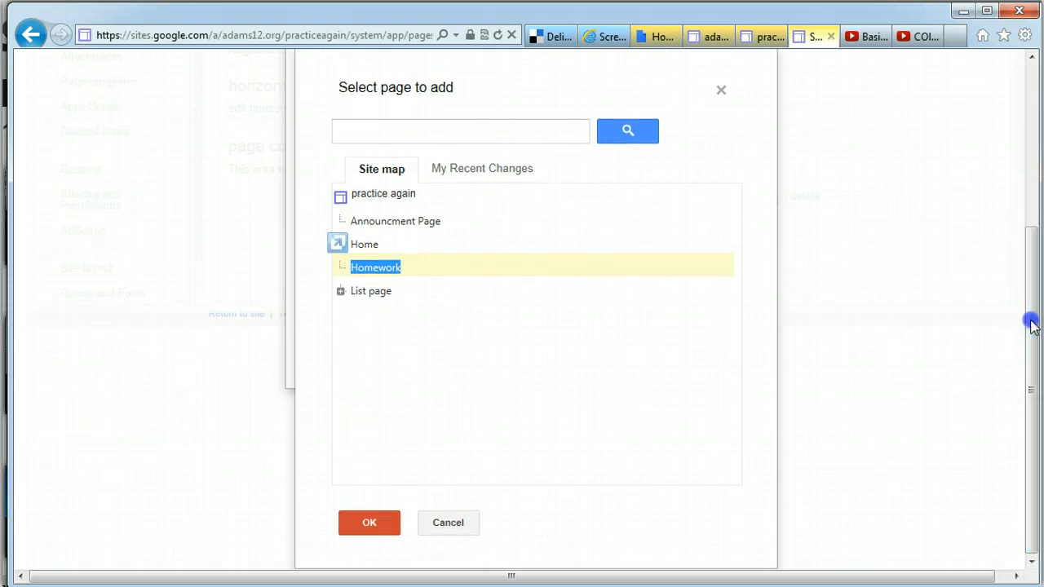
left_click(365, 526)
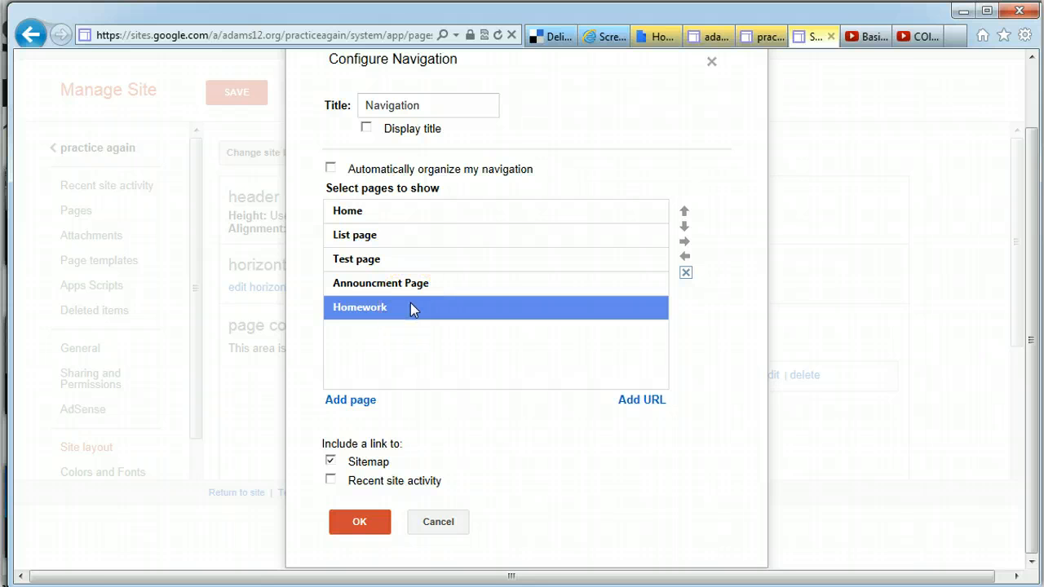
Move Homework up above Announcment Page and Test page, then indent it under List page
left_click(683, 211)
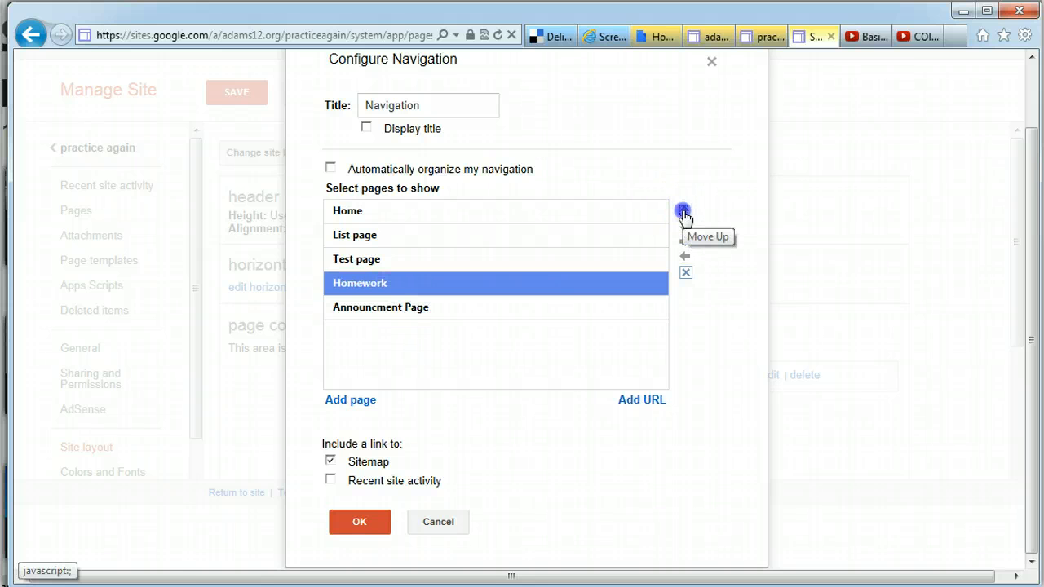
left_click(683, 212)
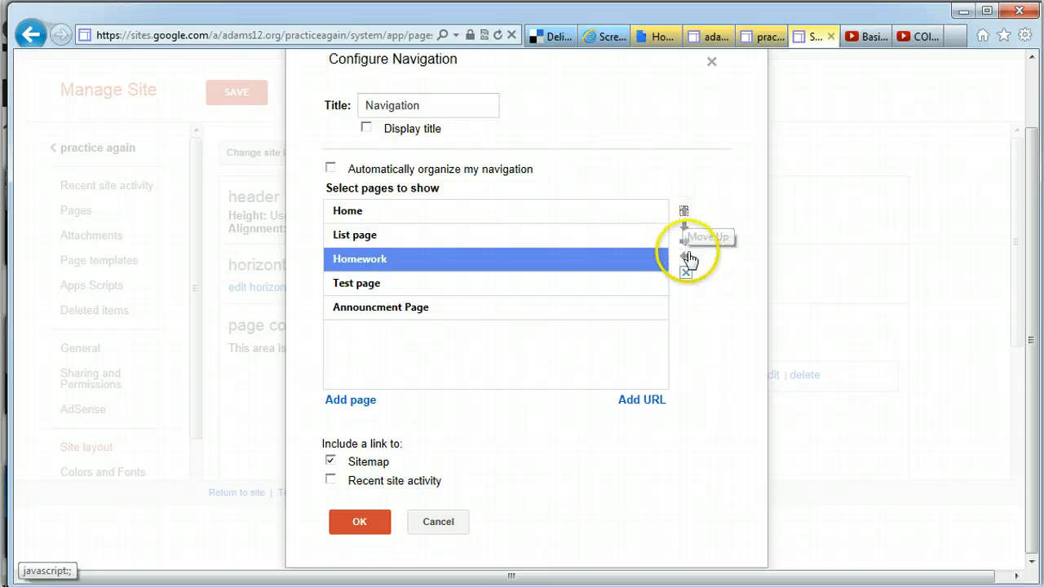
left_click(685, 243)
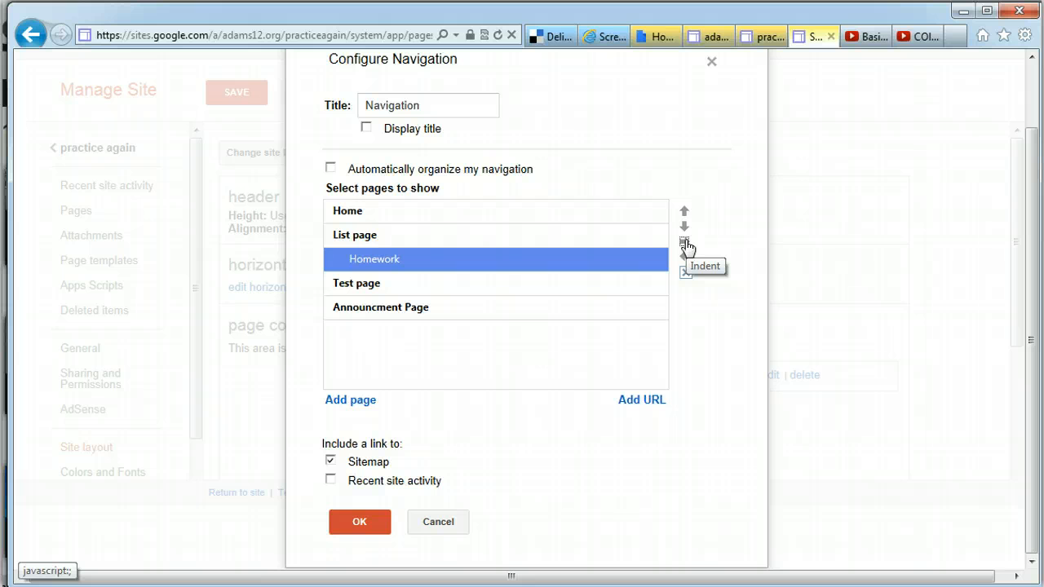
left_click(349, 400)
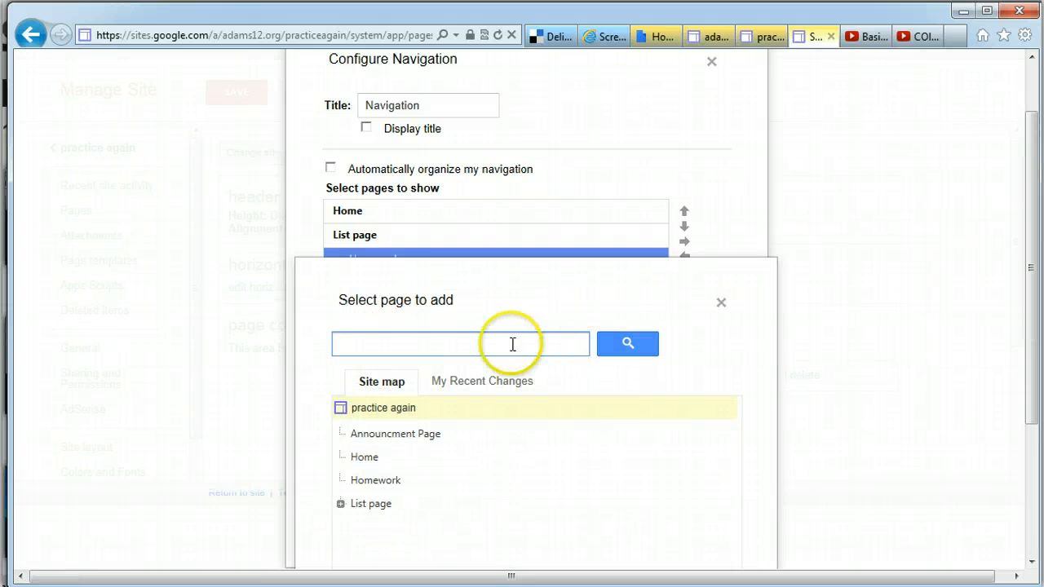
Close the 'Select page to add' picker without adding any page
left_click_drag(1024, 280, 1029, 323)
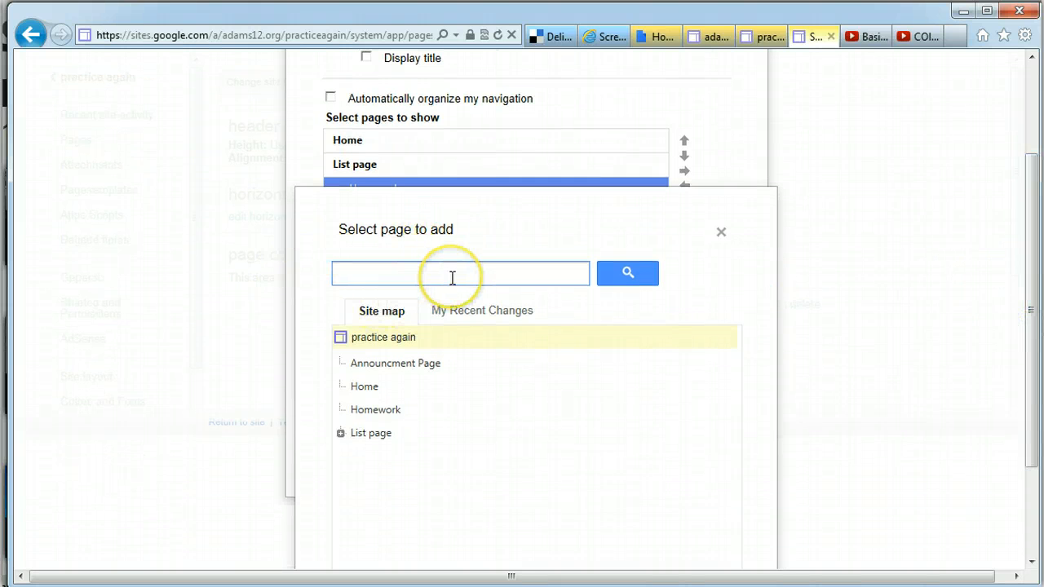
left_click(721, 233)
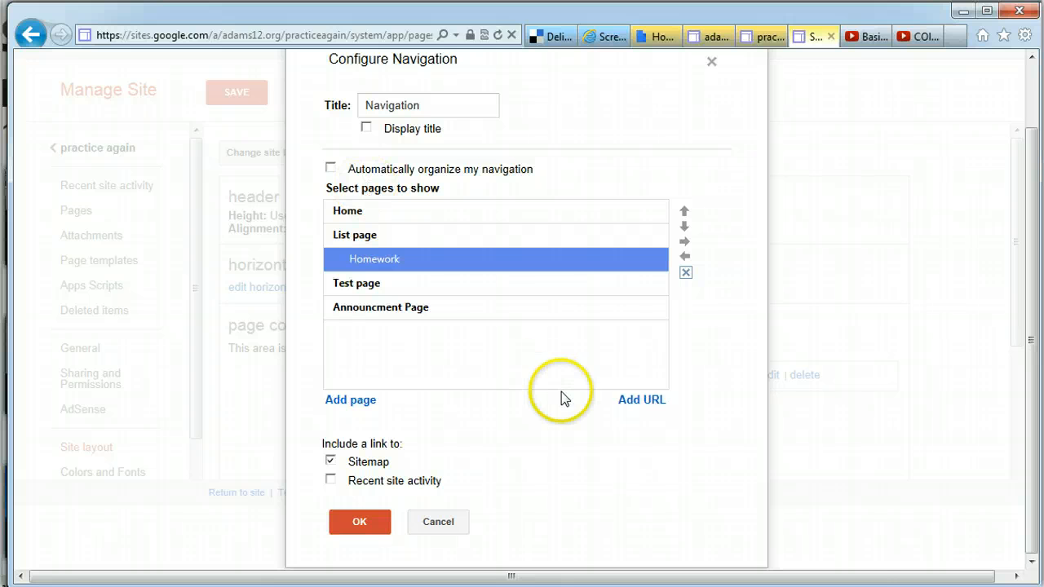
Add a URL link labelled 'email me' pointing to the e-mail address
right_click(644, 399)
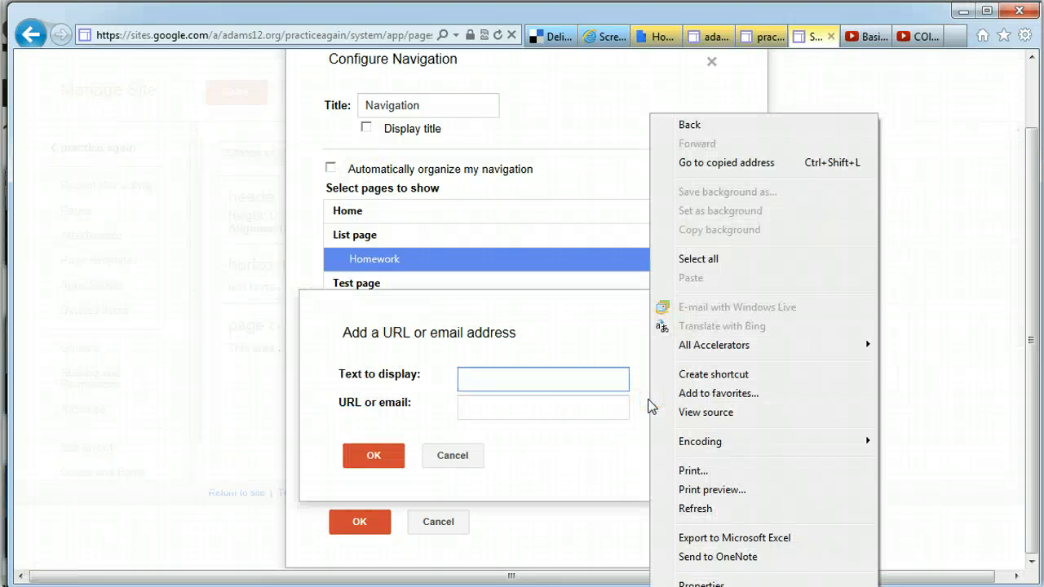
left_click(504, 375)
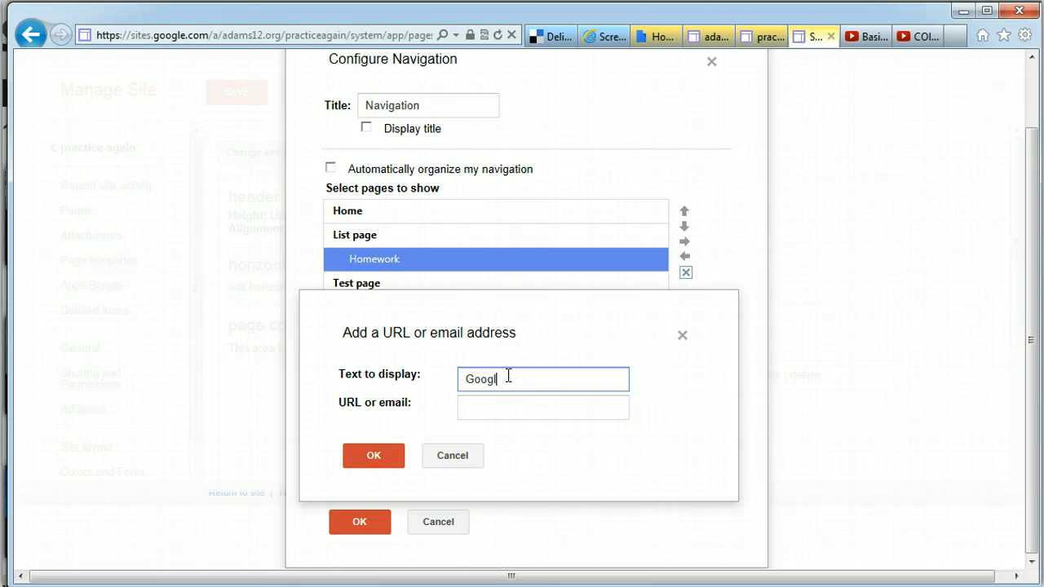
left_click(481, 409)
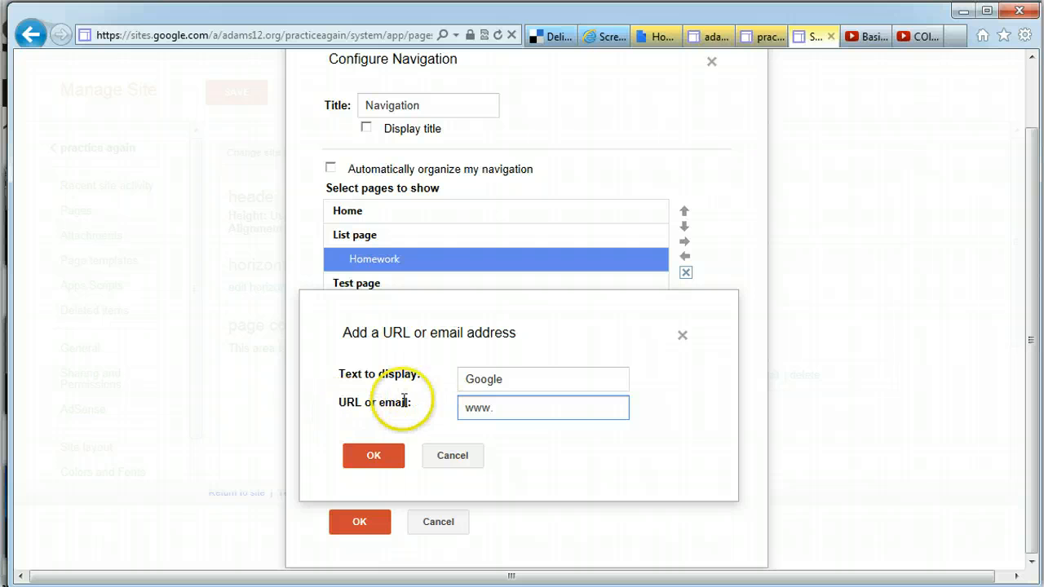
left_click_drag(508, 382, 444, 381)
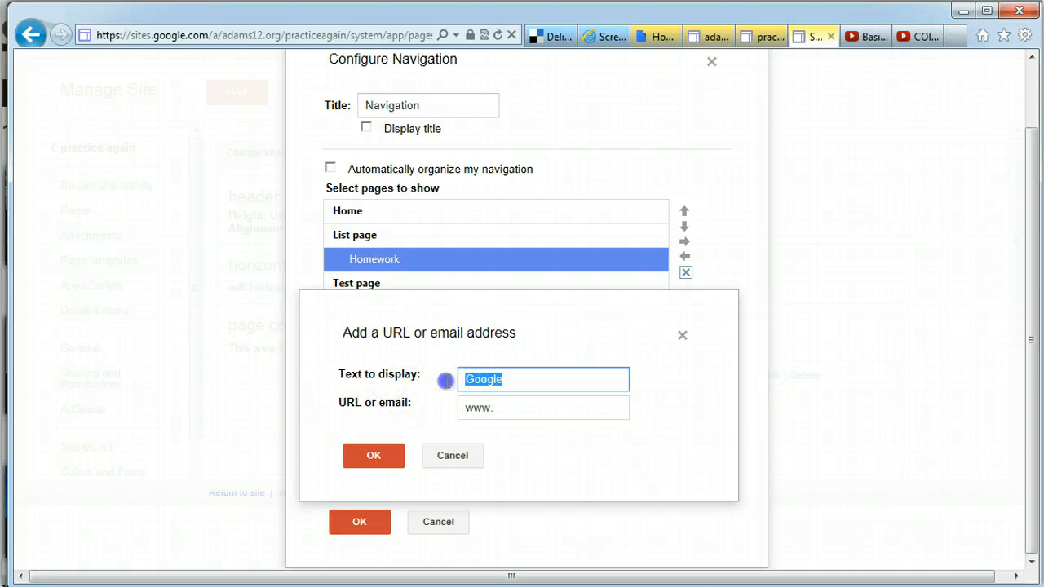
type("email me")
left_click(470, 406)
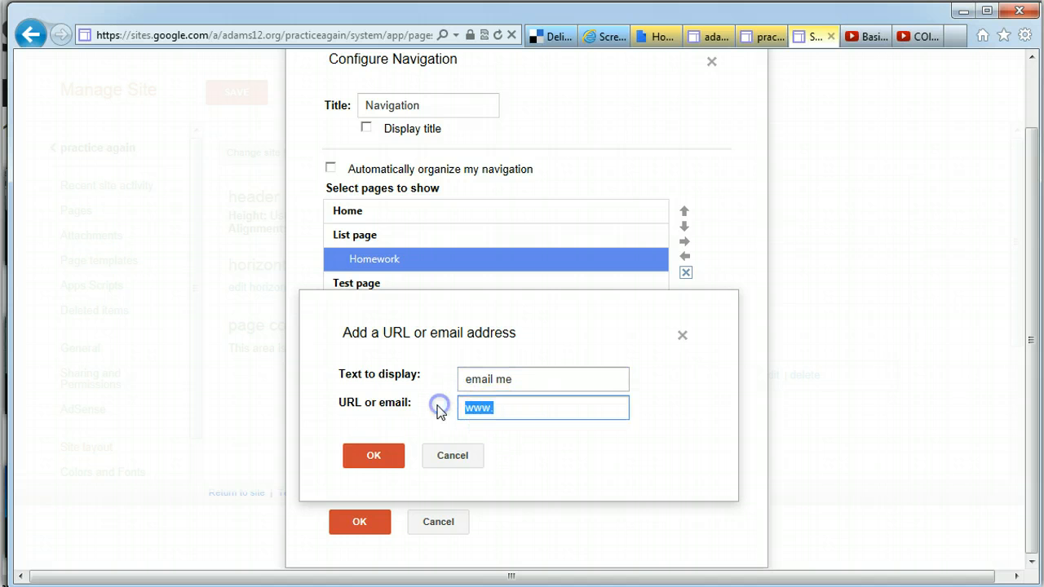
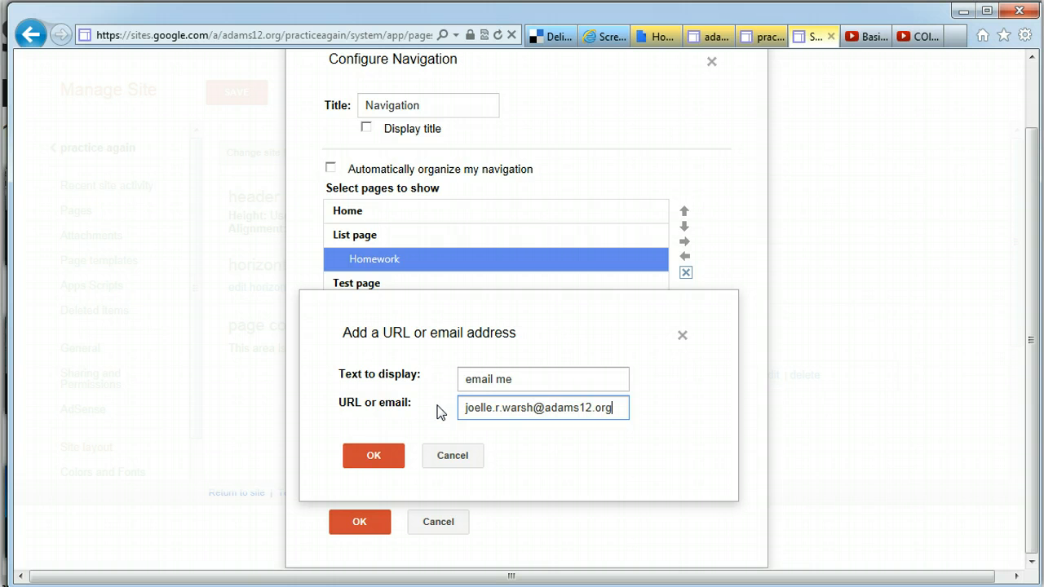
left_click(380, 454)
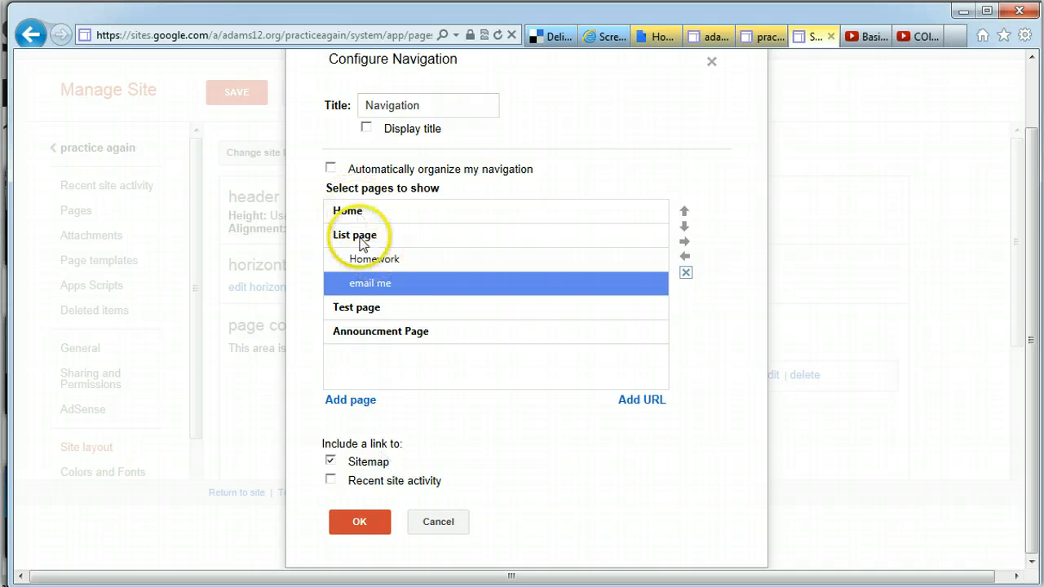
Position 'email me' just below Home, nest it under Home, and save the layout
left_click(683, 211)
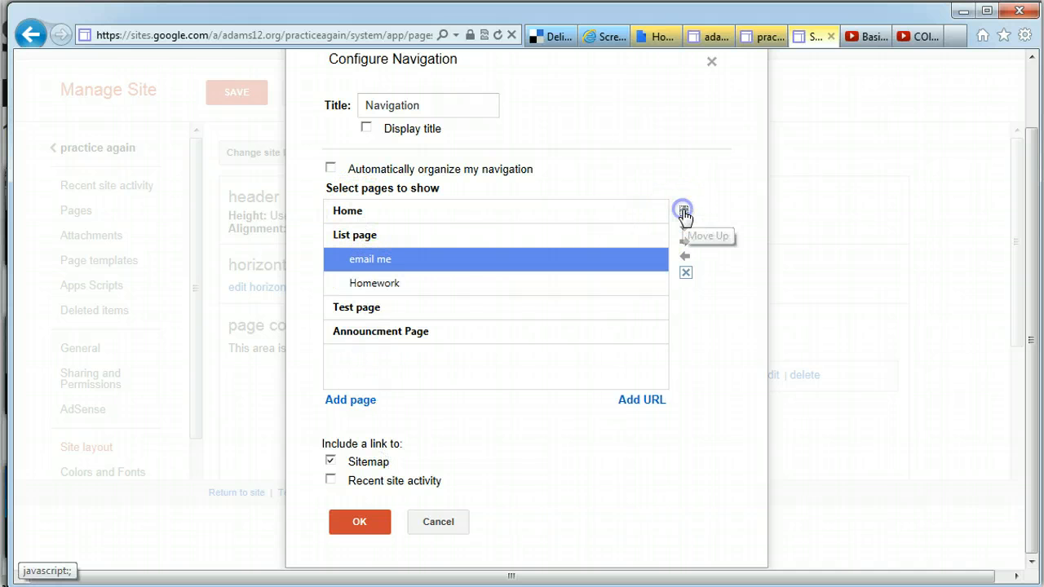
left_click(683, 211)
left_click(684, 212)
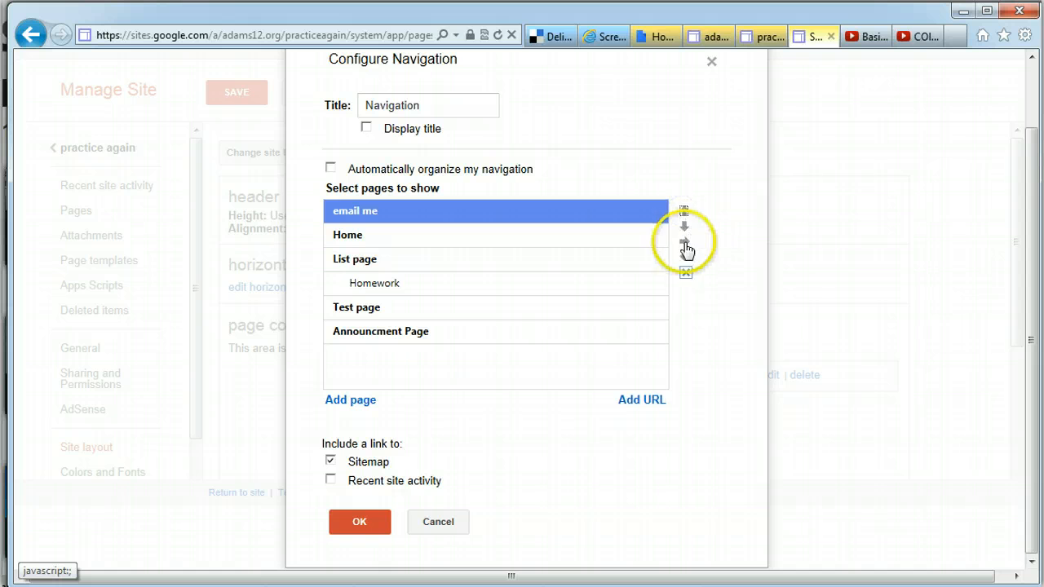
left_click(684, 230)
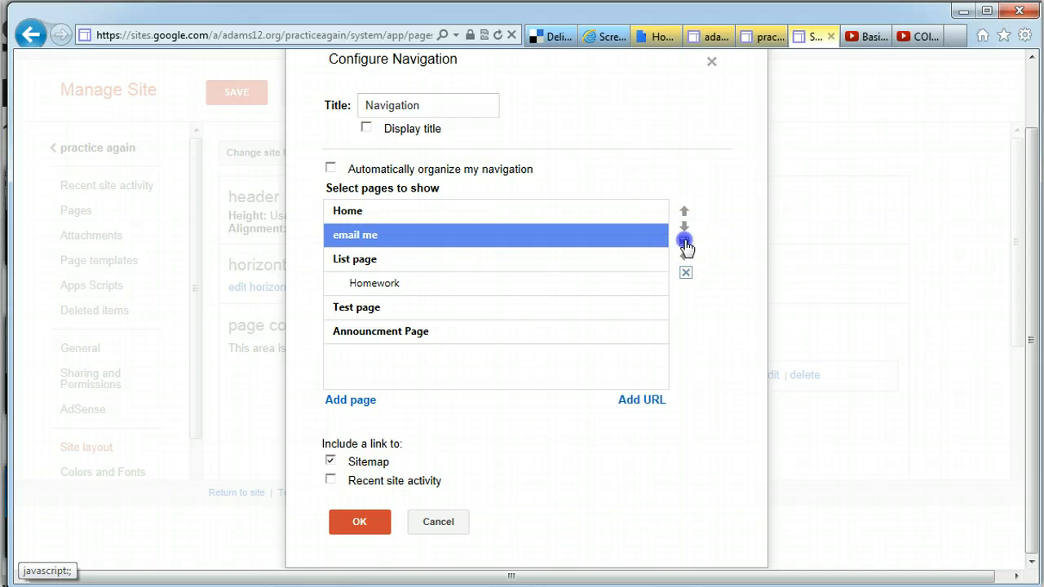
left_click(685, 241)
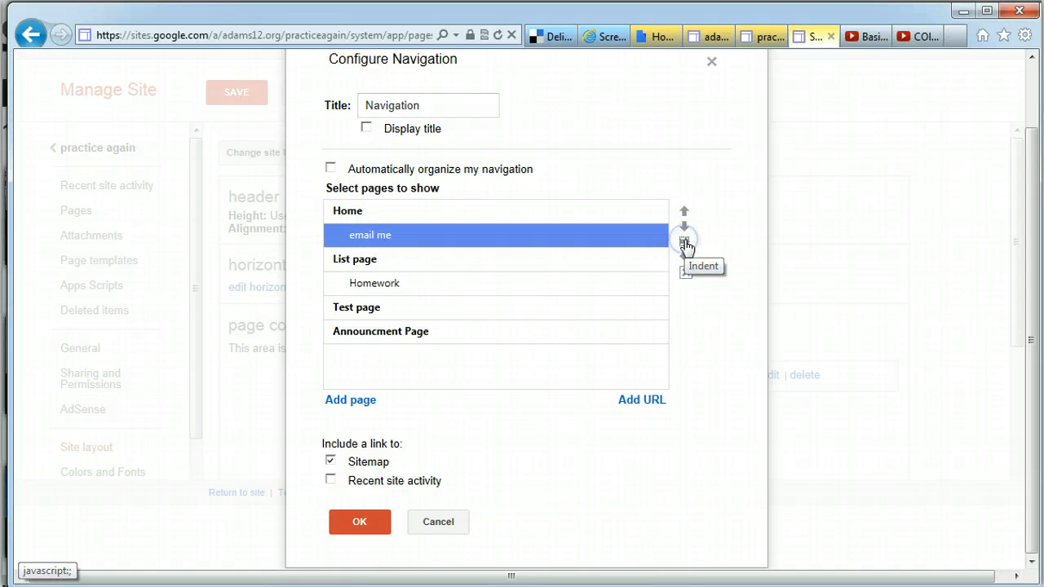
left_click(358, 522)
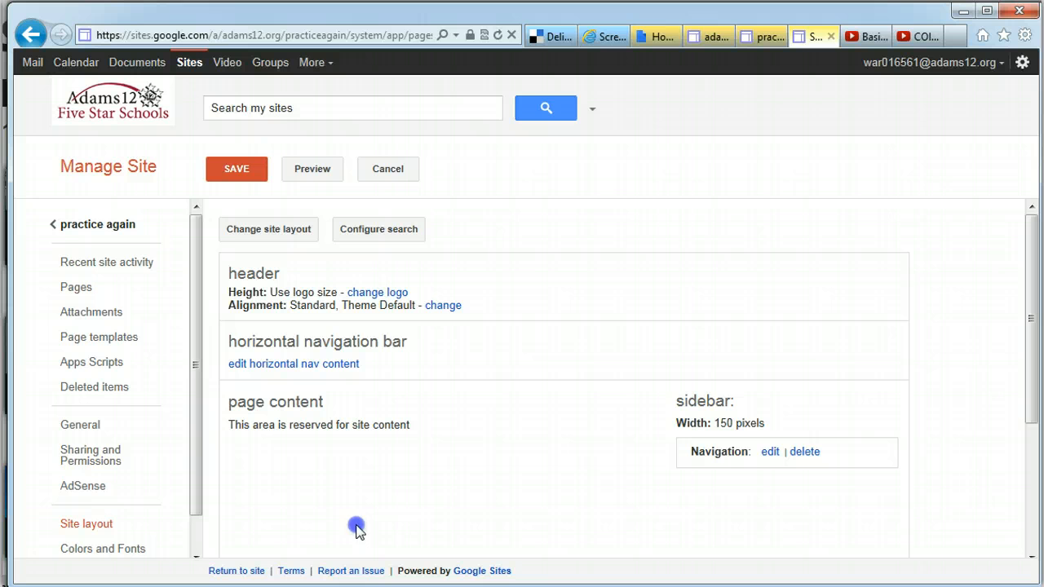
left_click(244, 169)
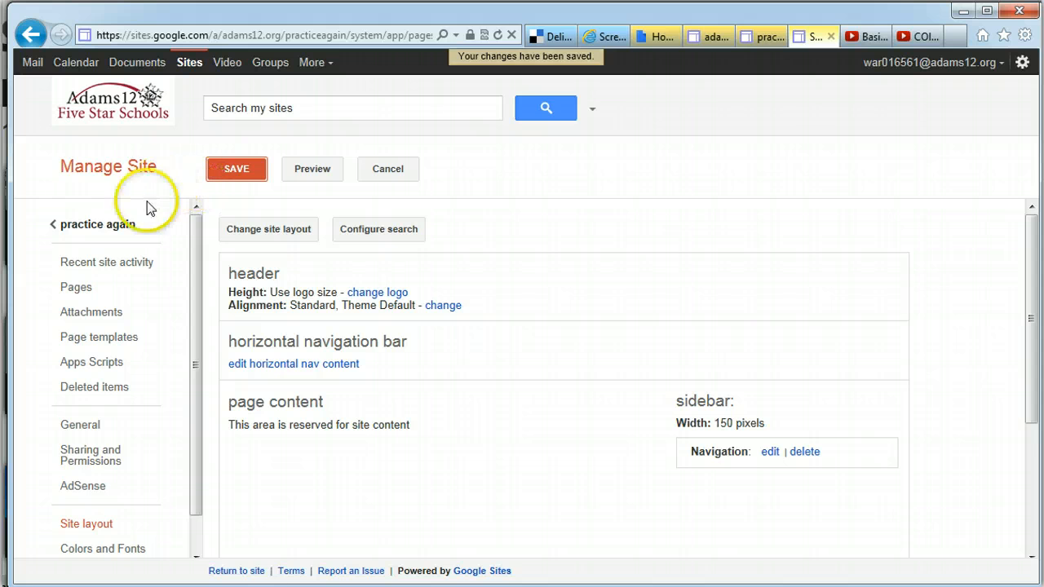
Return to practice again, test the 'email me' link, and dismiss the mail login and error dialogs
left_click(114, 228)
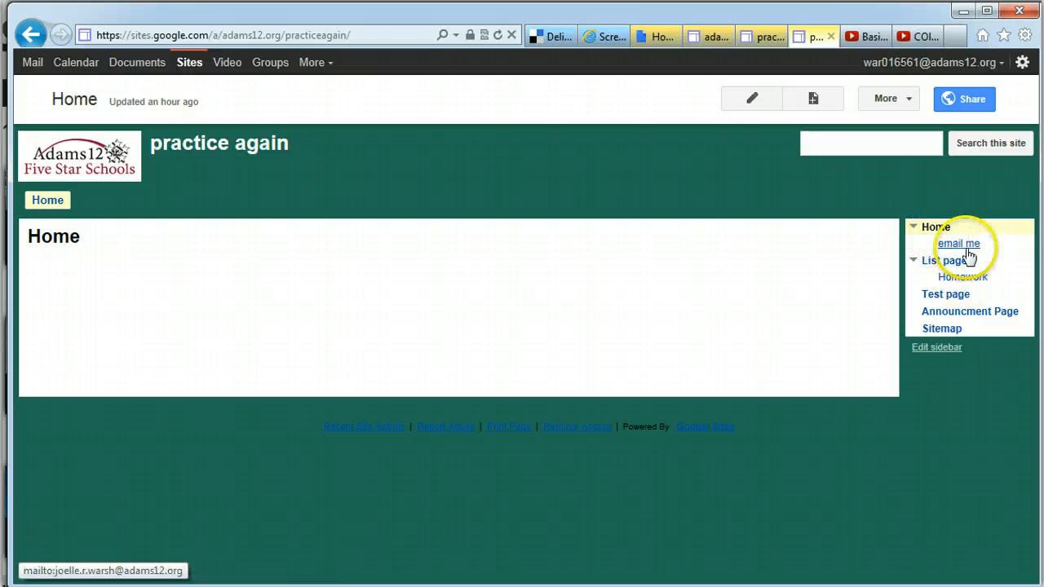
left_click(960, 244)
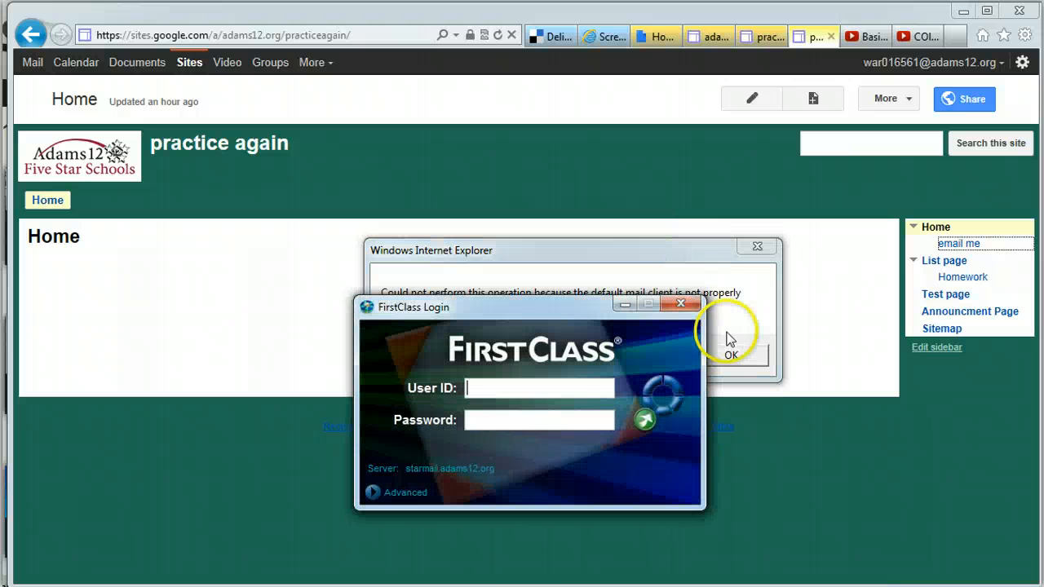
left_click(677, 308)
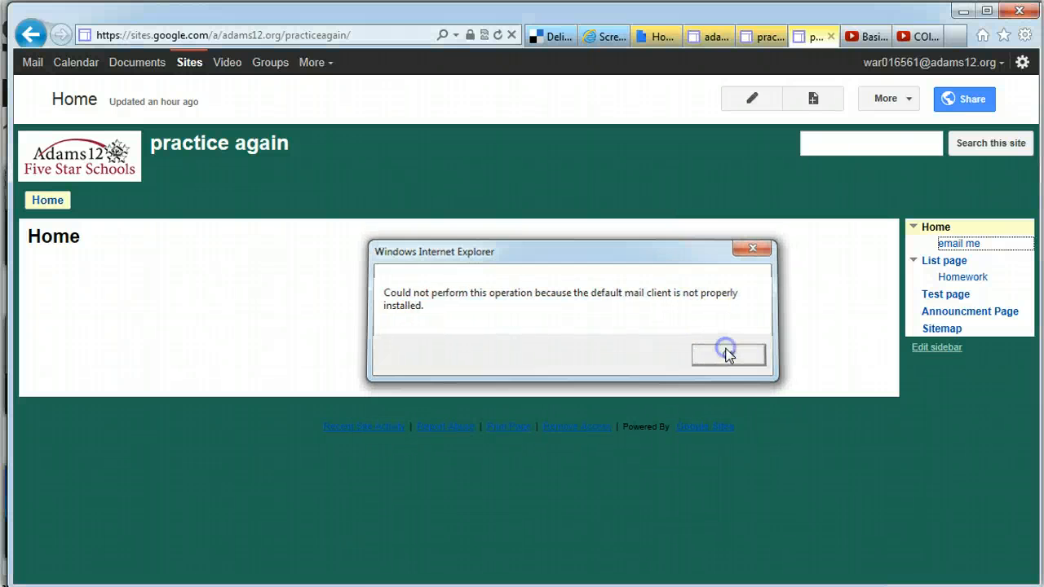
left_click(726, 352)
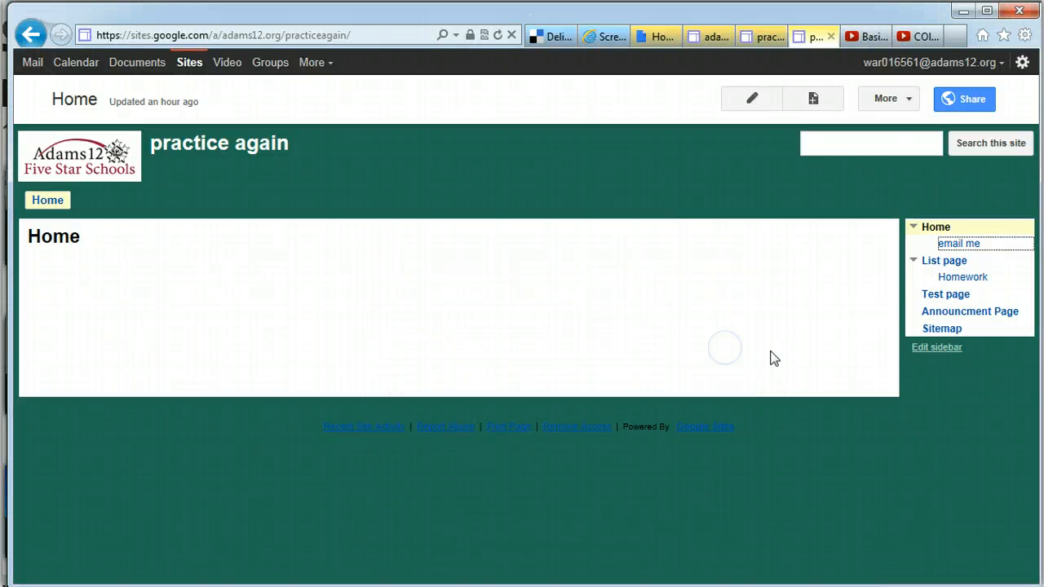
Collapse and re-expand the Home and List page sidebar entries, then open More actions
left_click(914, 229)
left_click(914, 245)
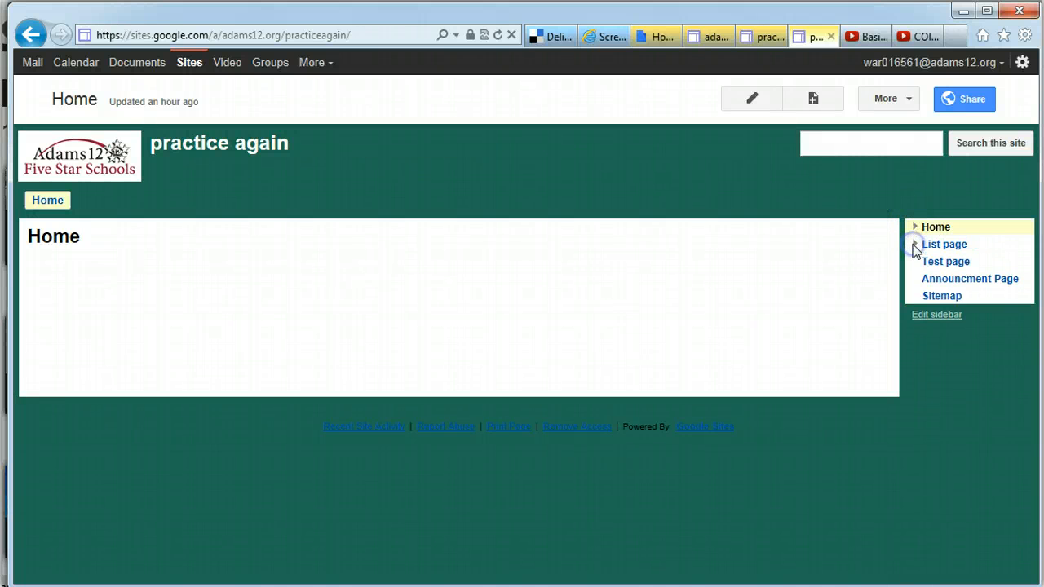
left_click(915, 245)
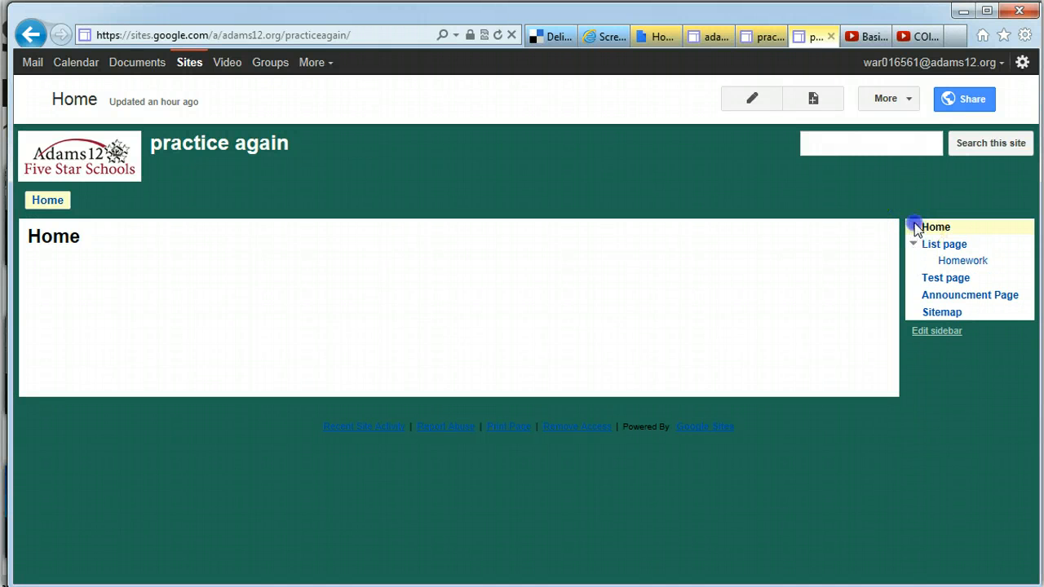
left_click(914, 227)
left_click(885, 97)
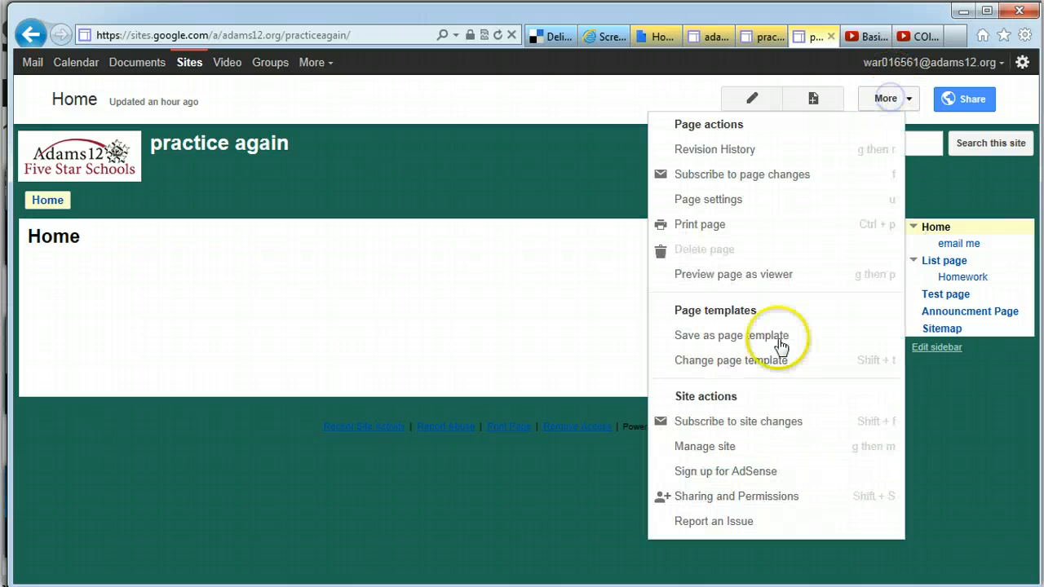
Open the sidebar Navigation settings, toggling automatic organizing on and back off
left_click(721, 445)
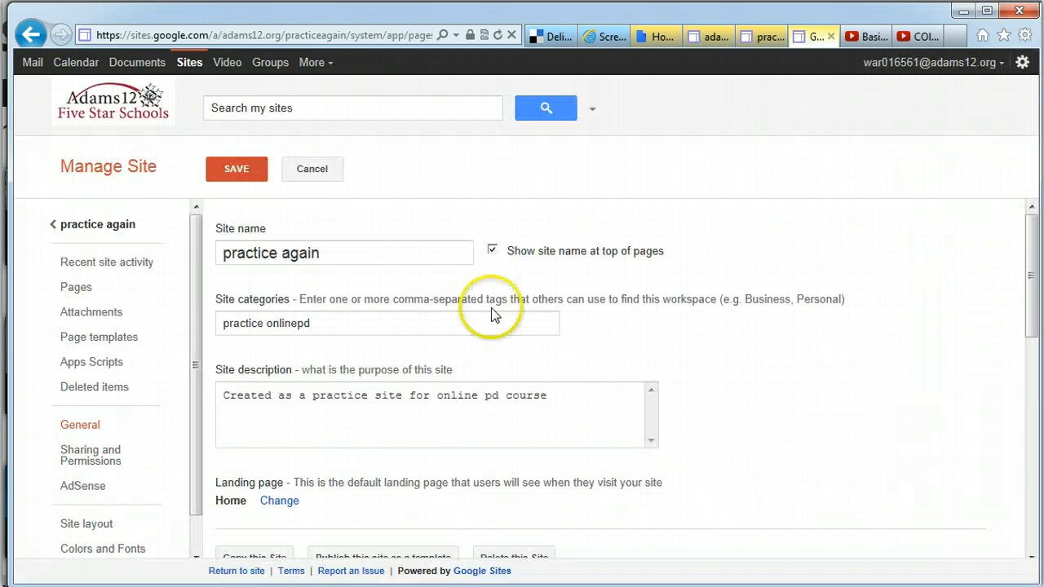
left_click(83, 523)
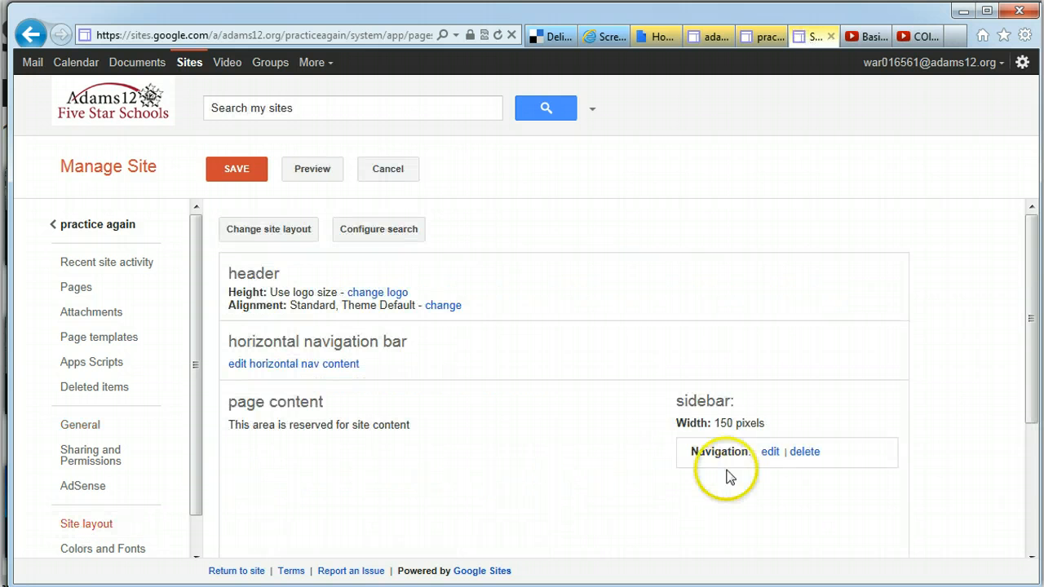
left_click(770, 452)
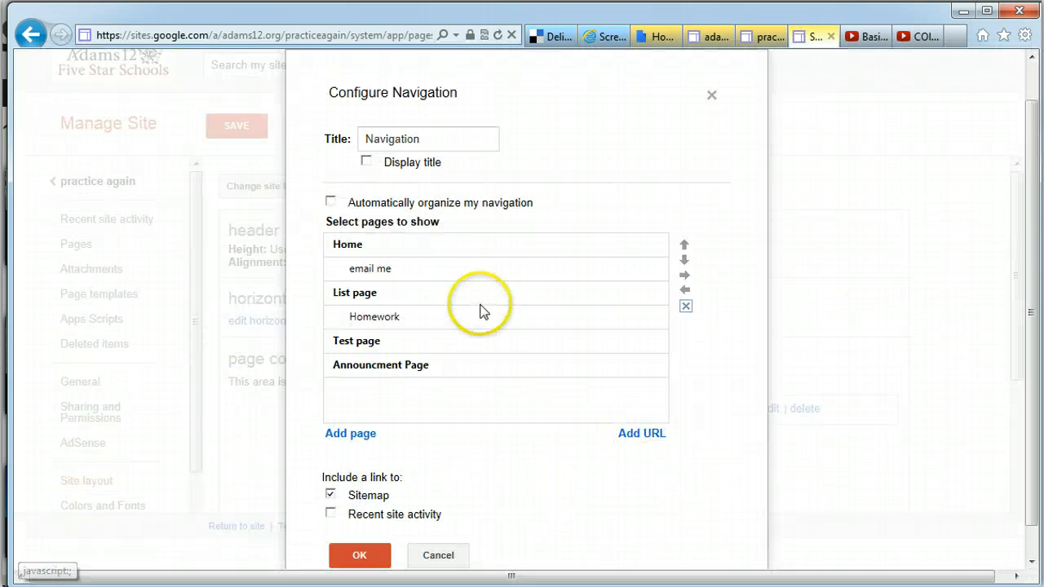
left_click(330, 202)
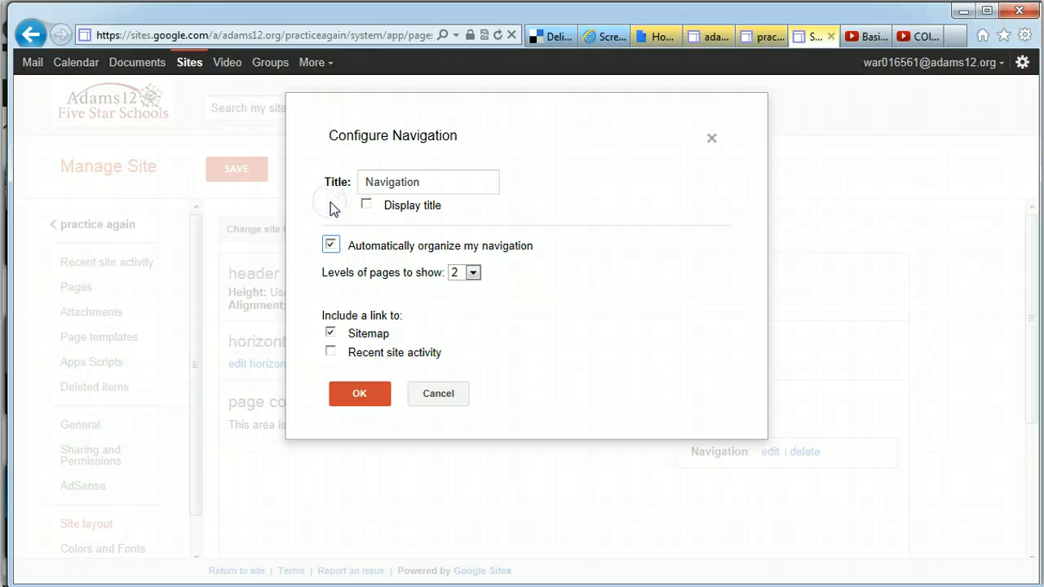
left_click(330, 244)
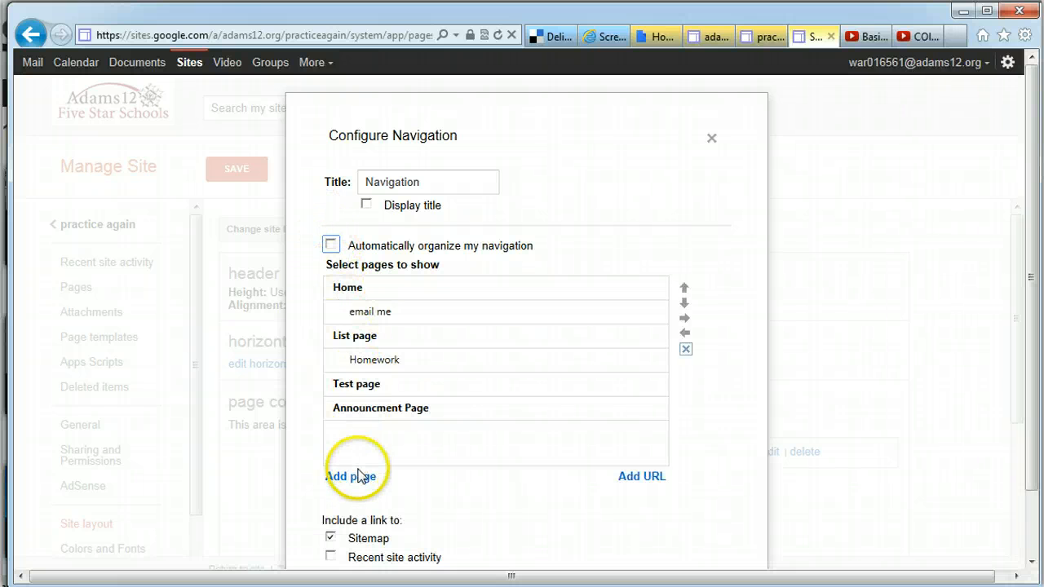
left_click(392, 477)
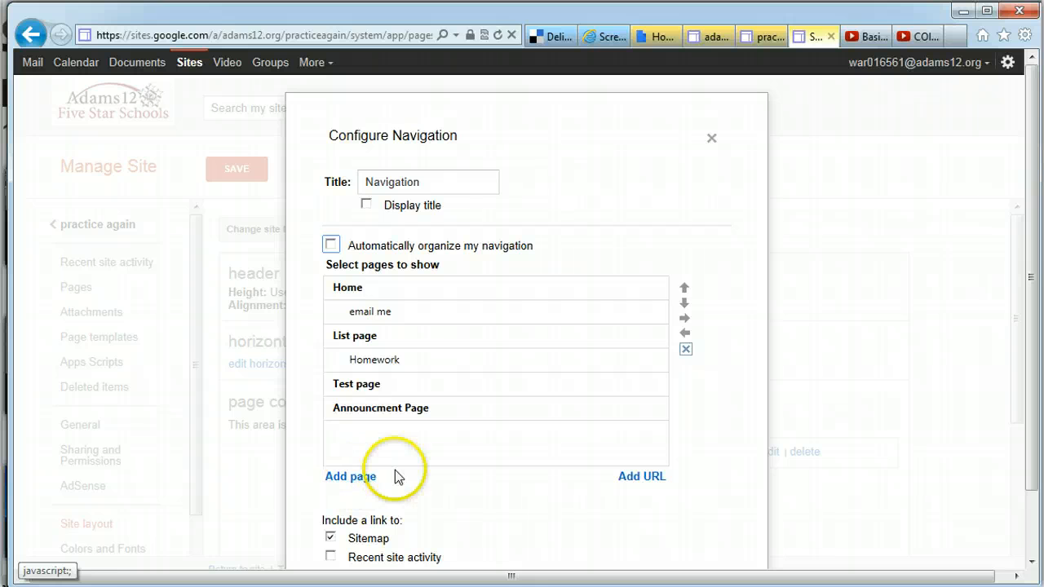
left_click(636, 479)
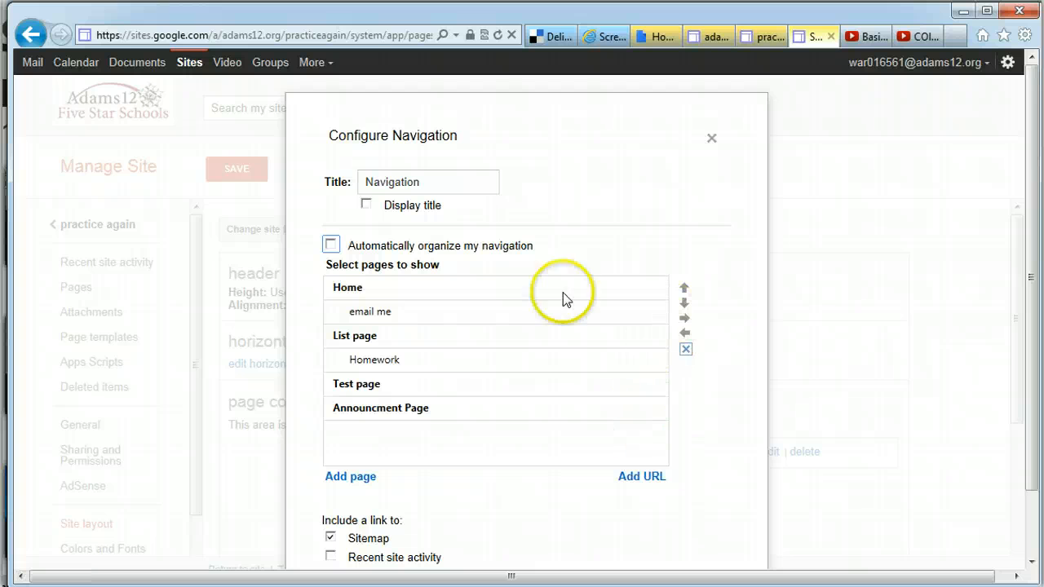
Remove the 'email me' entry from the sidebar navigation and confirm
left_click(460, 314)
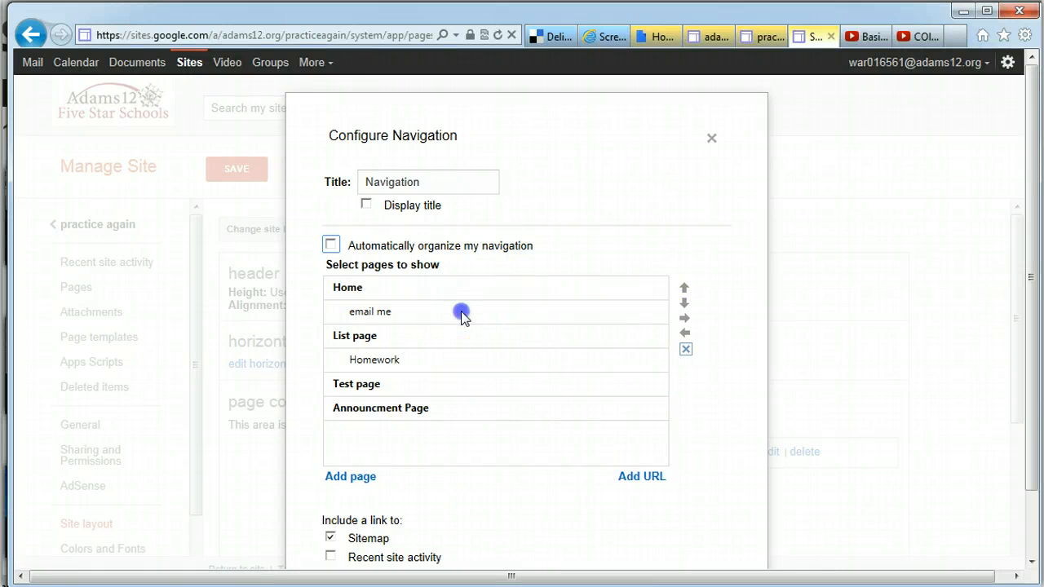
left_click(685, 349)
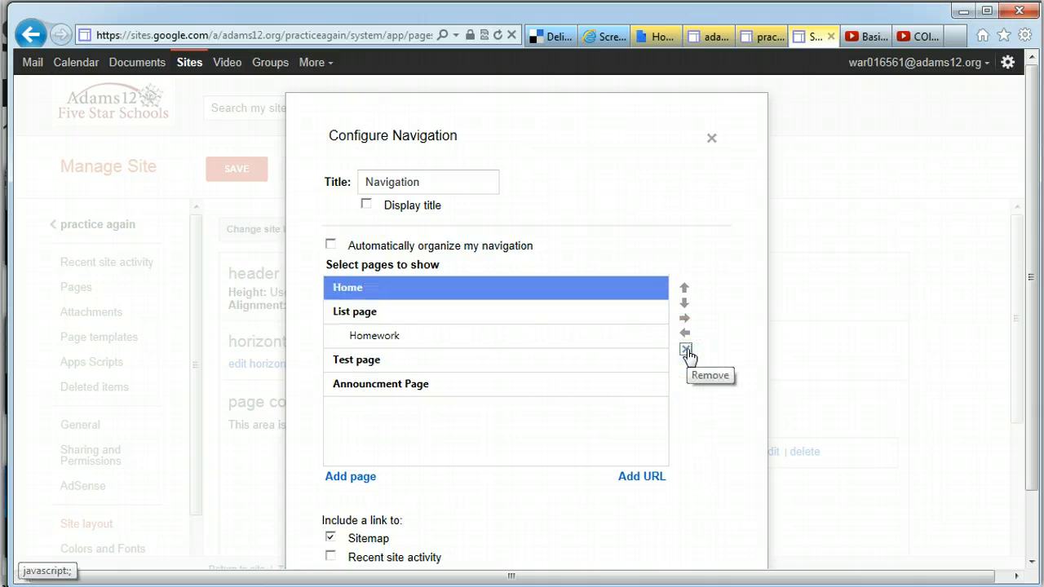
left_click_drag(1032, 291, 1034, 351)
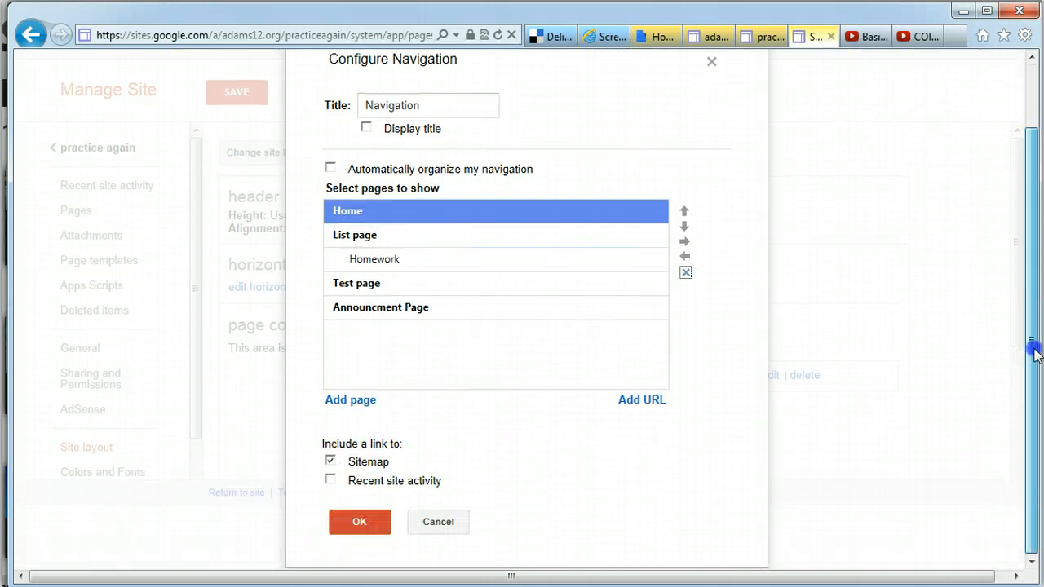
left_click(359, 522)
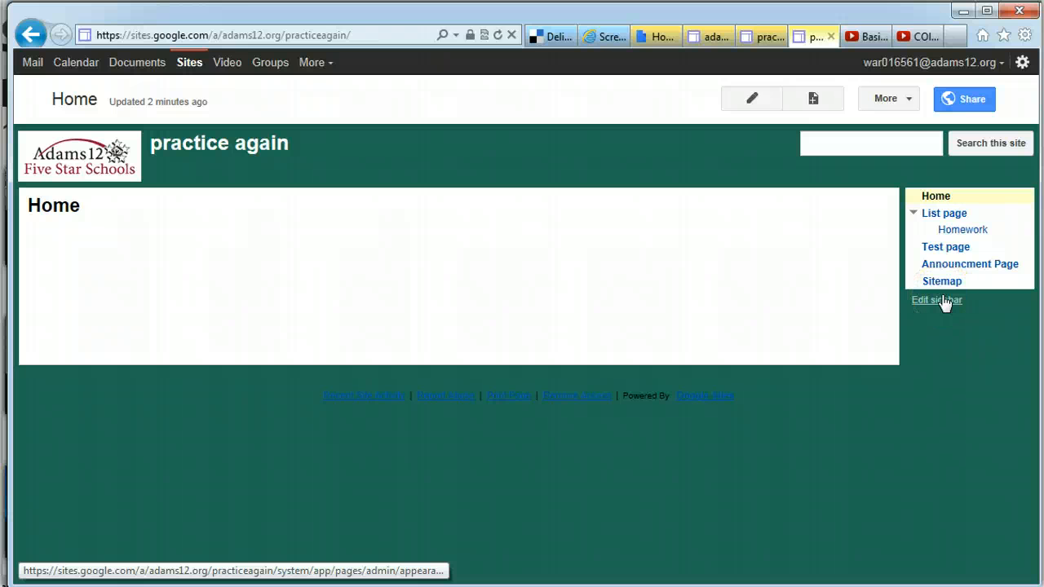
Change the site layout to include a Horizontal navigation bar
left_click(901, 98)
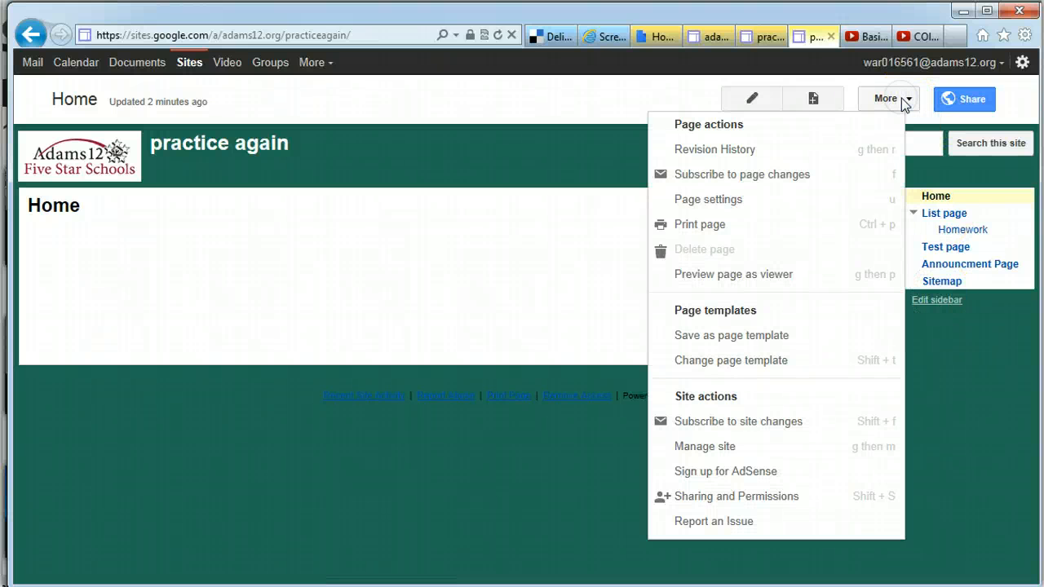
left_click(702, 448)
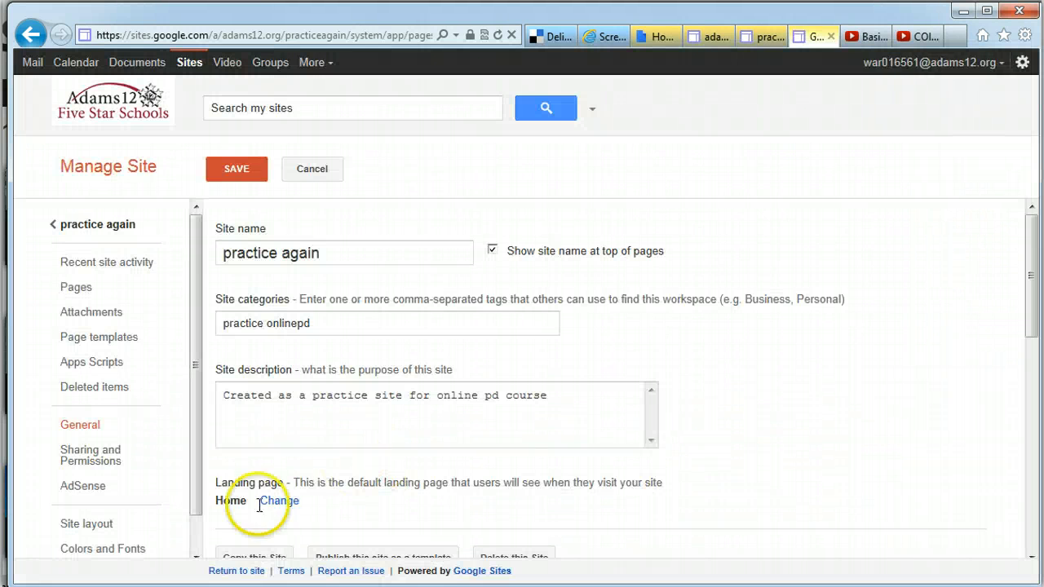
left_click(97, 534)
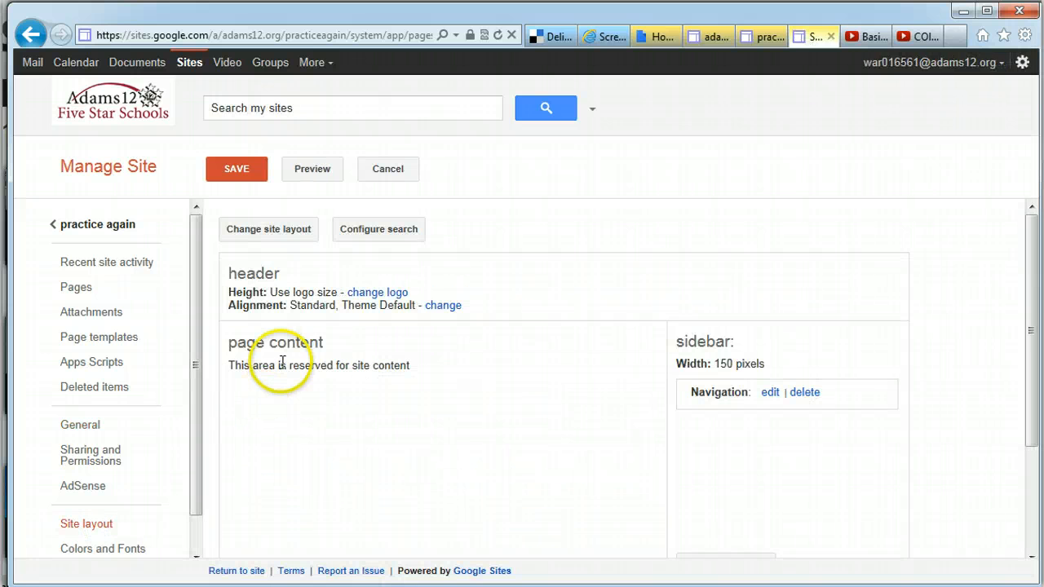
left_click(282, 231)
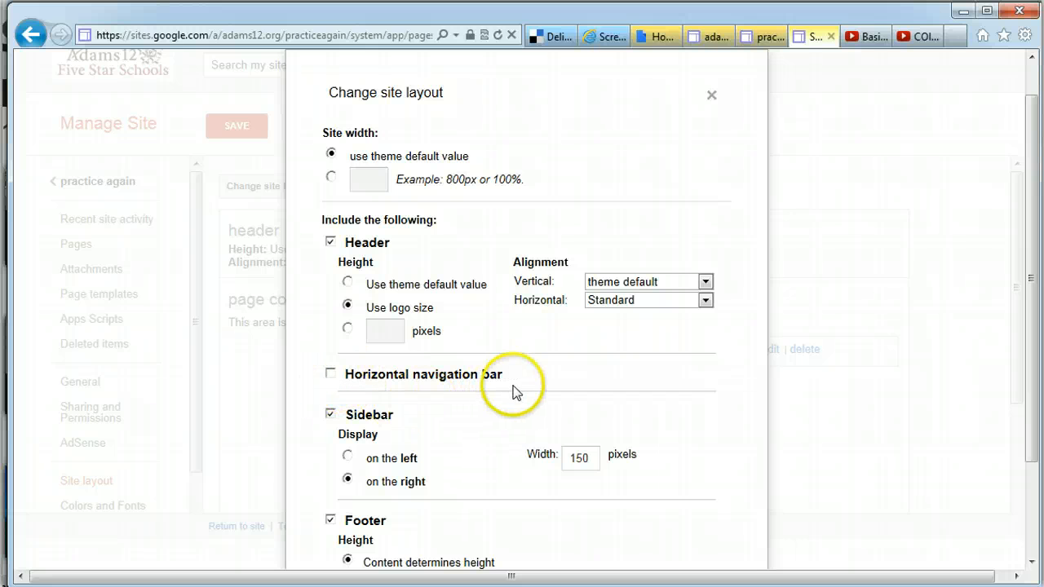
left_click(331, 375)
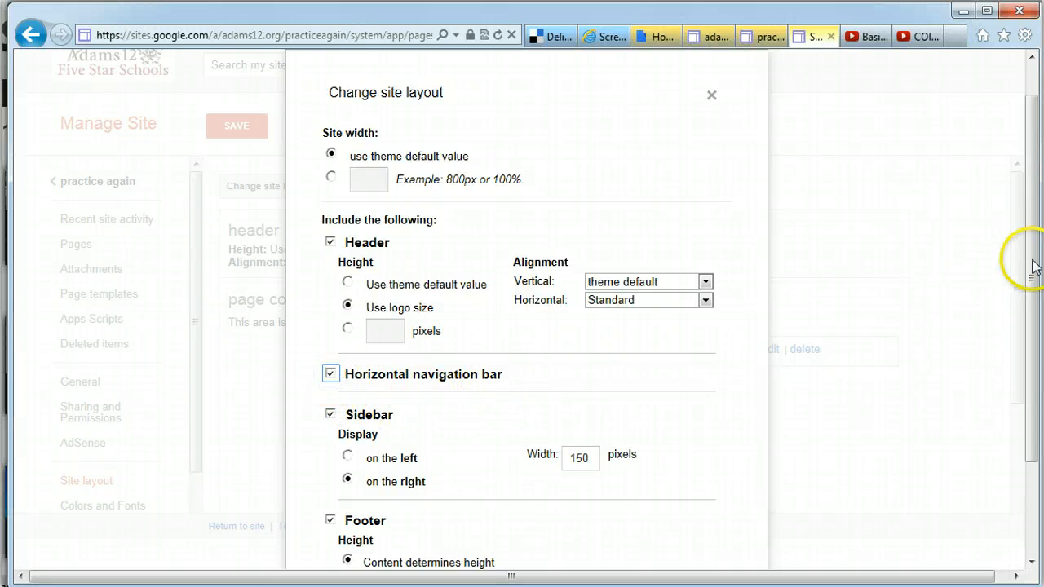
left_click_drag(1032, 264, 1032, 426)
left_click(377, 522)
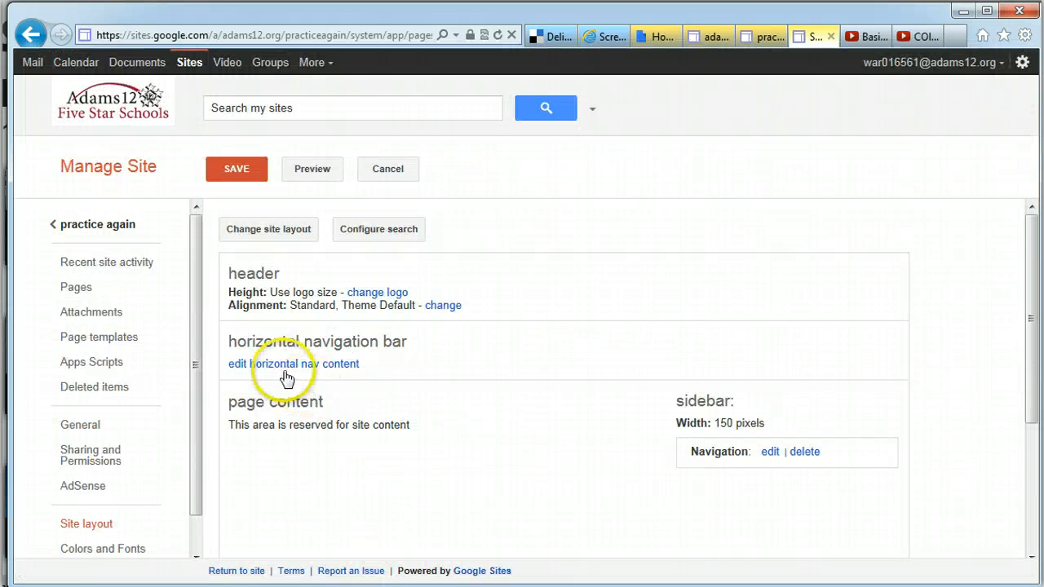
Add Homework and Announcment Page after Home in the horizontal navigation bar's pages
left_click(284, 364)
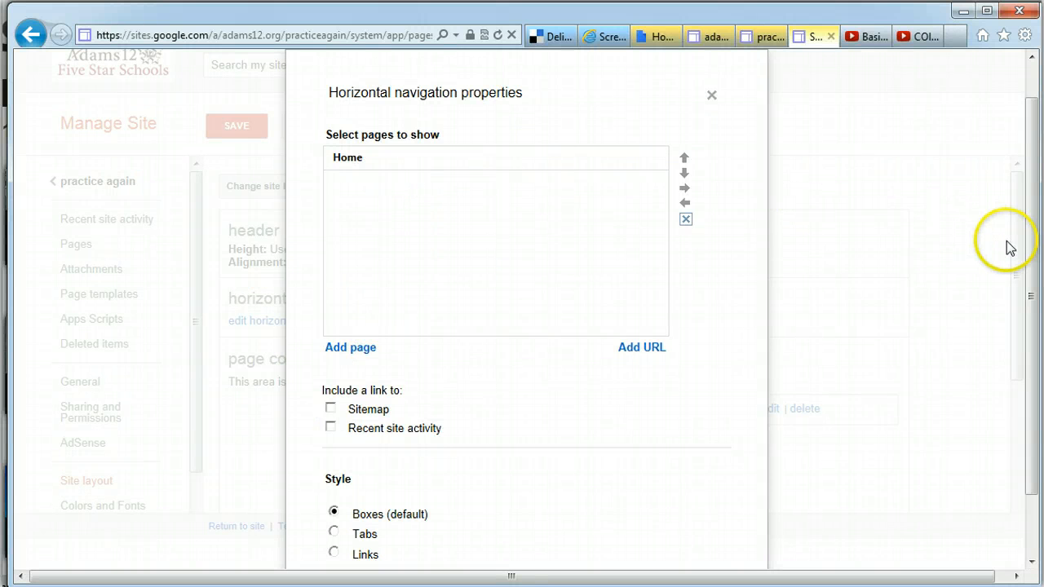
left_click_drag(1021, 248, 1019, 292)
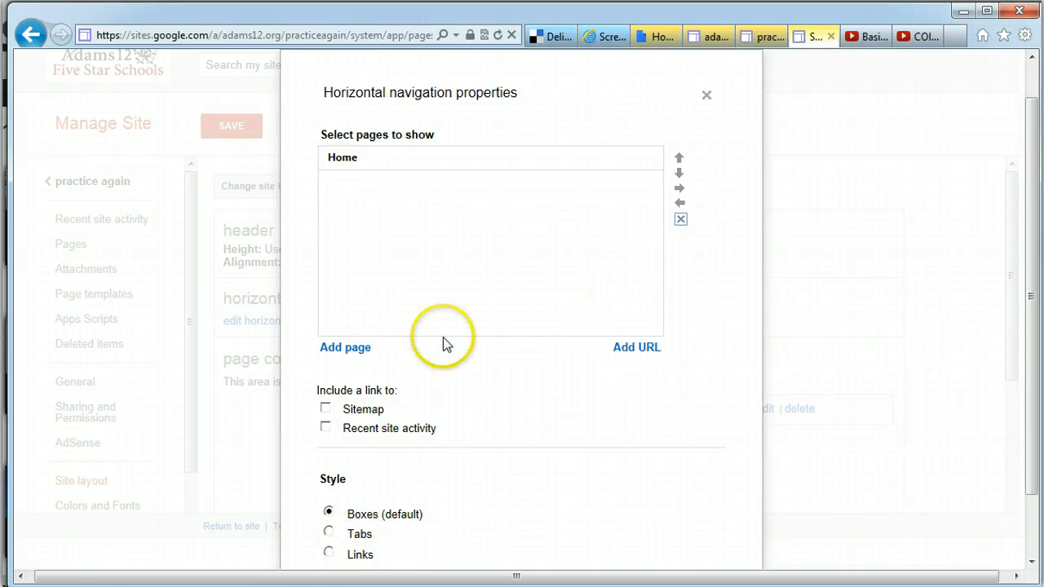
left_click(335, 348)
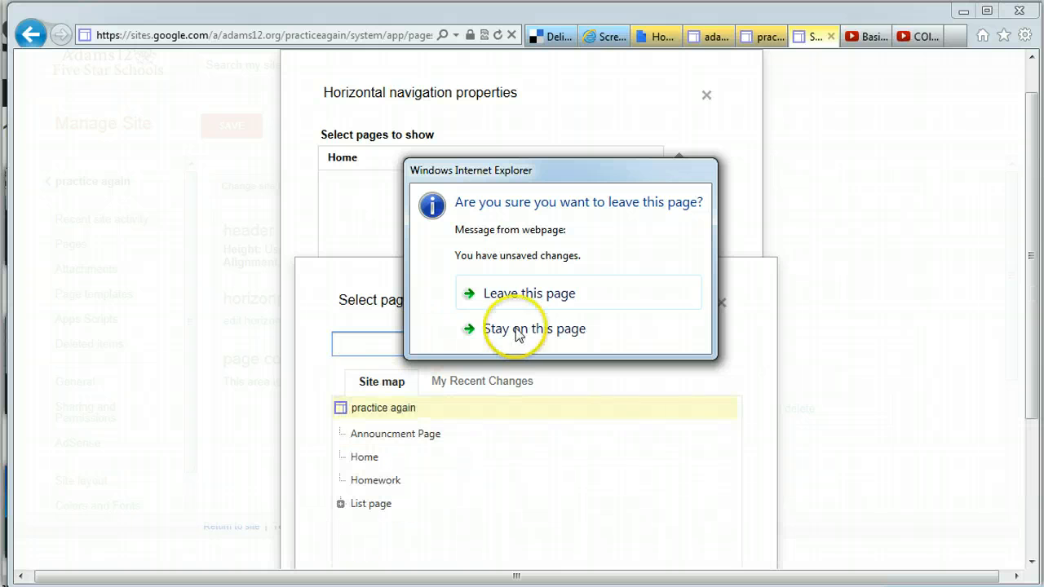
left_click(523, 296)
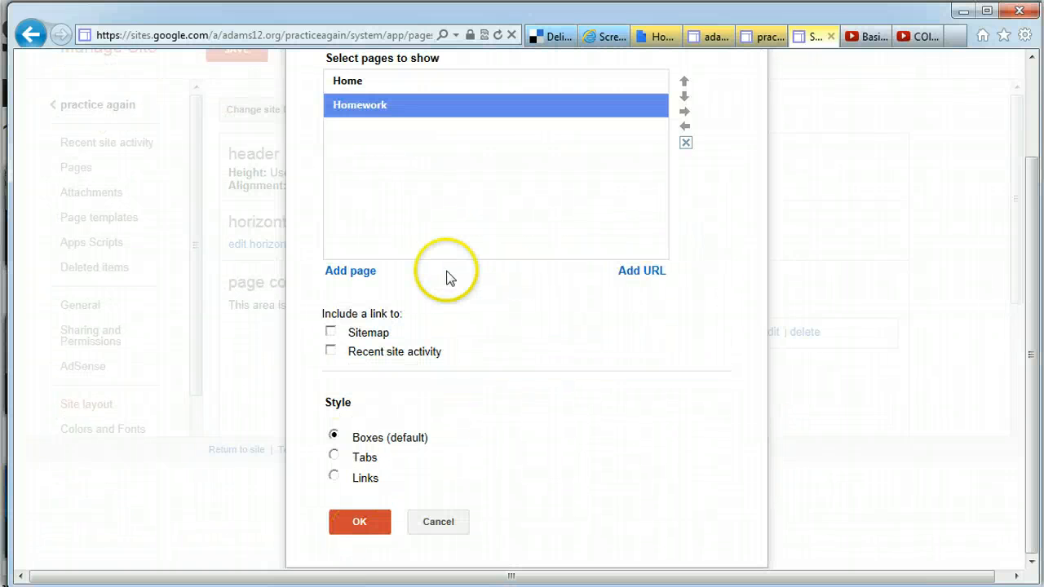
left_click(344, 273)
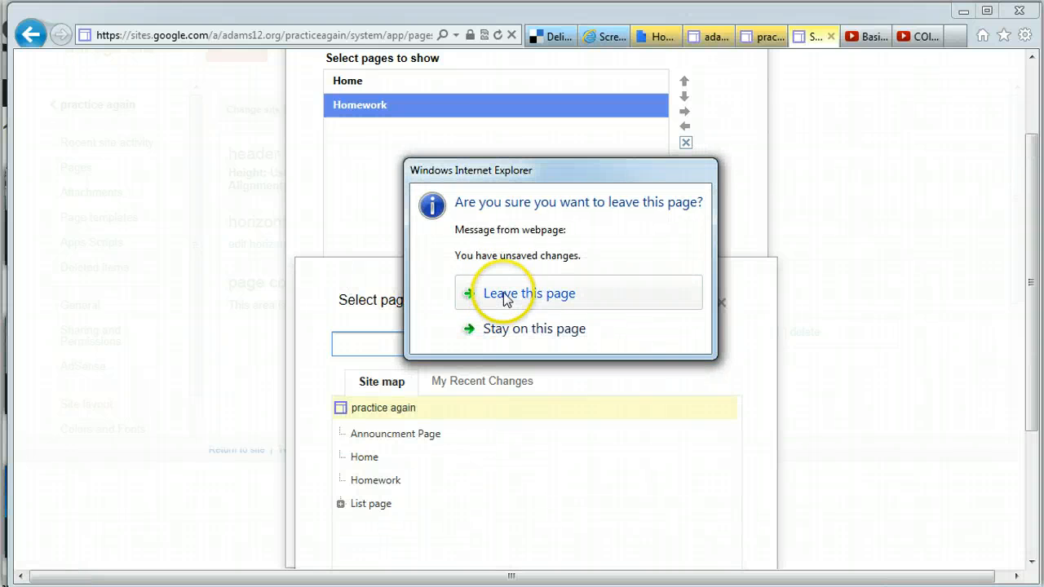
left_click(504, 296)
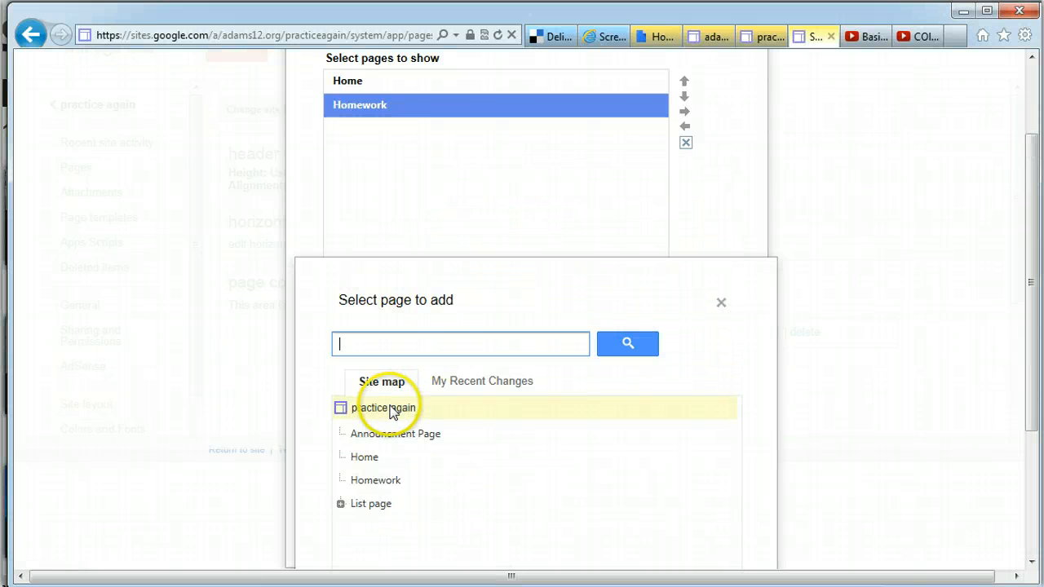
left_click(379, 437)
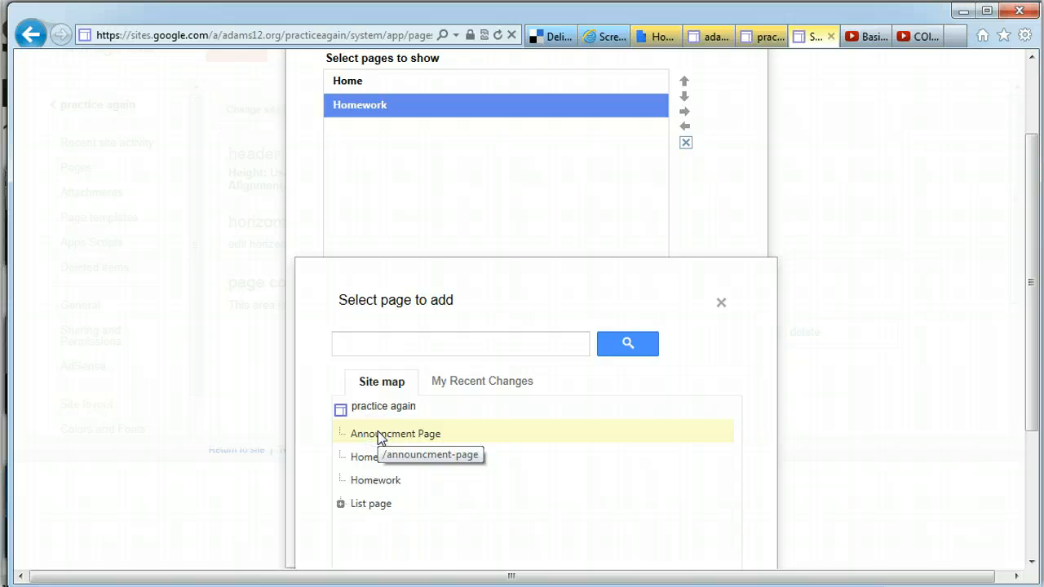
left_click_drag(1030, 337, 1029, 466)
left_click(368, 529)
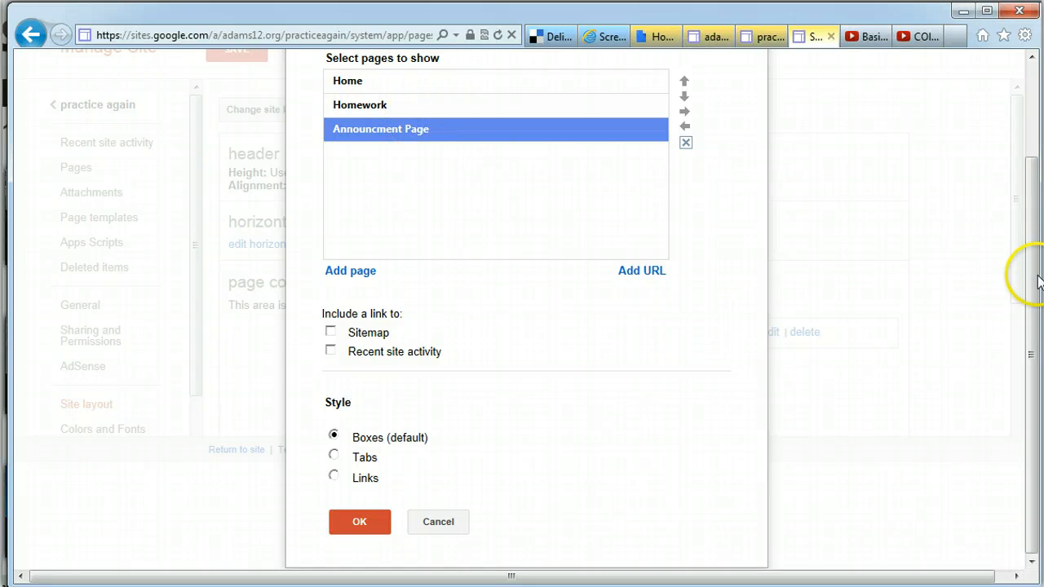
mouse_move(1038, 282)
left_mouse_down()
mouse_move(1028, 234)
mouse_move(1032, 298)
left_mouse_up()
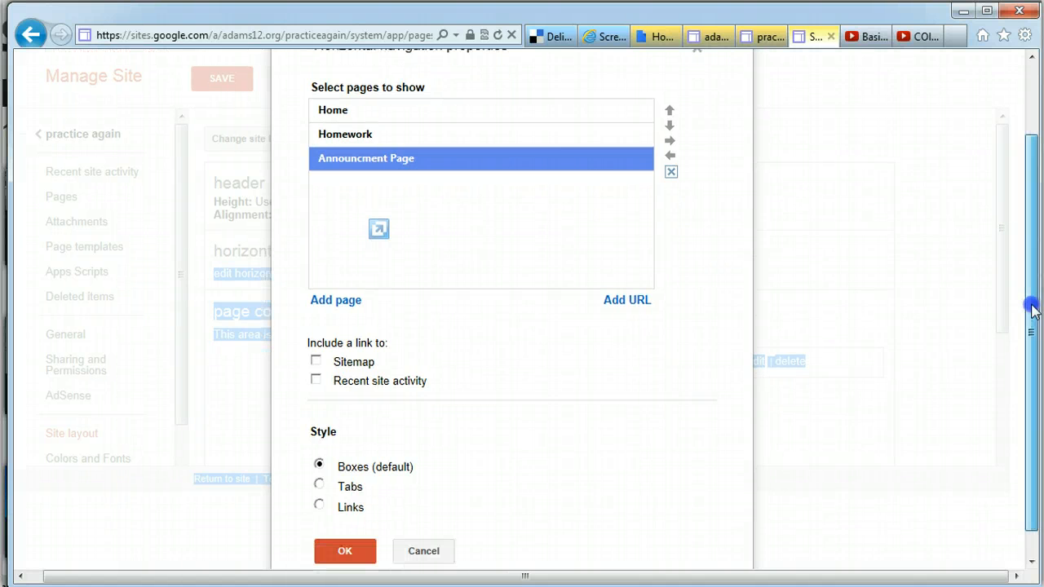
Confirm the Home, Homework, Announcment Page bar, save the layout, and preview the site
left_click(347, 549)
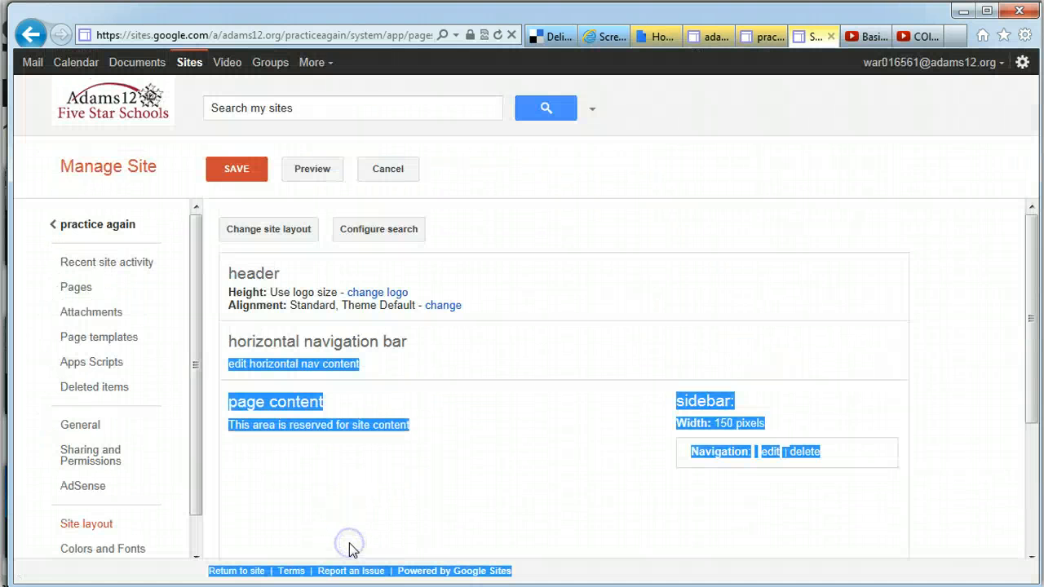
left_click(240, 175)
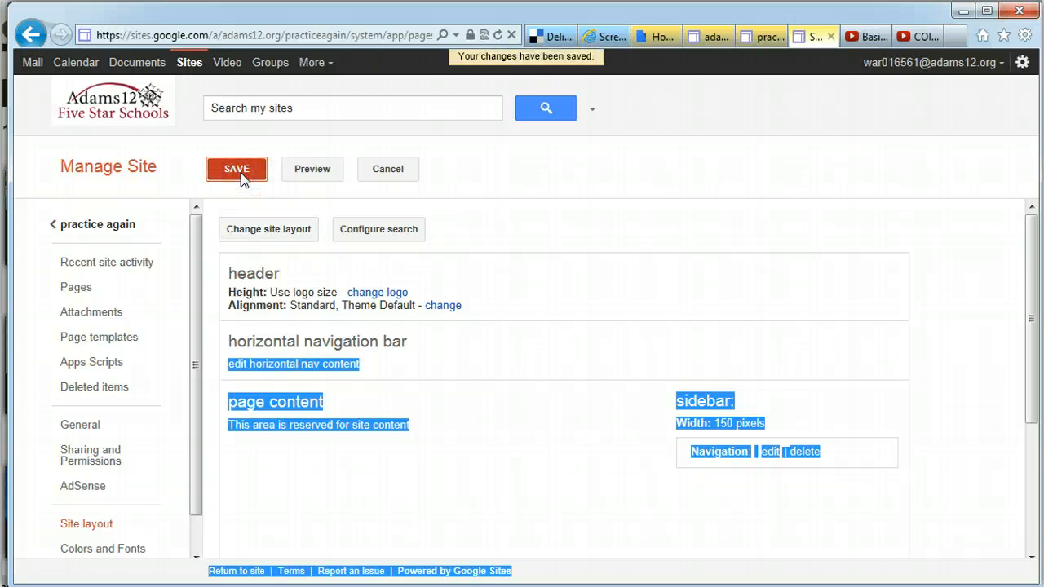
left_click(303, 170)
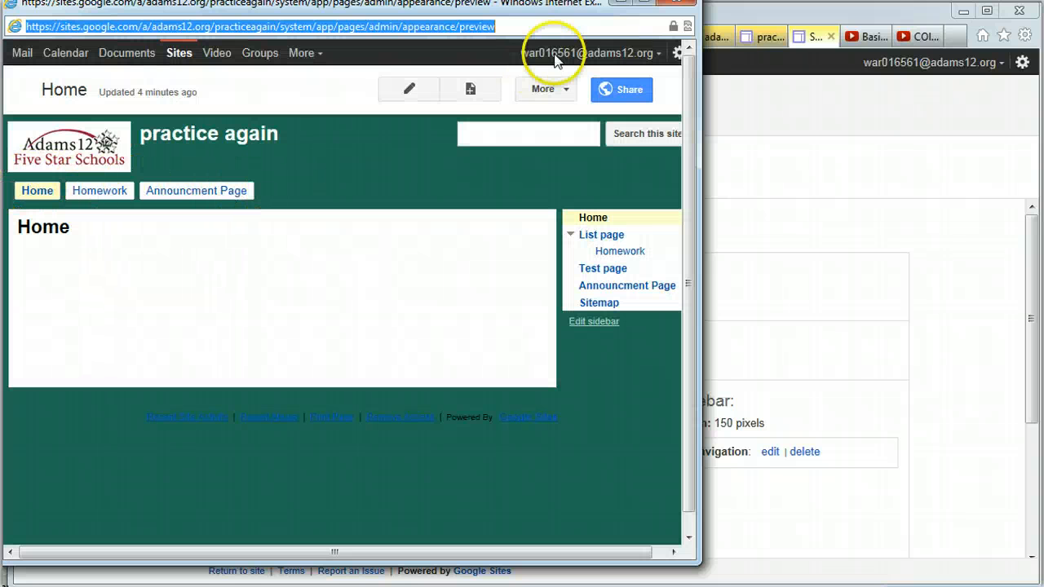
left_click(682, 9)
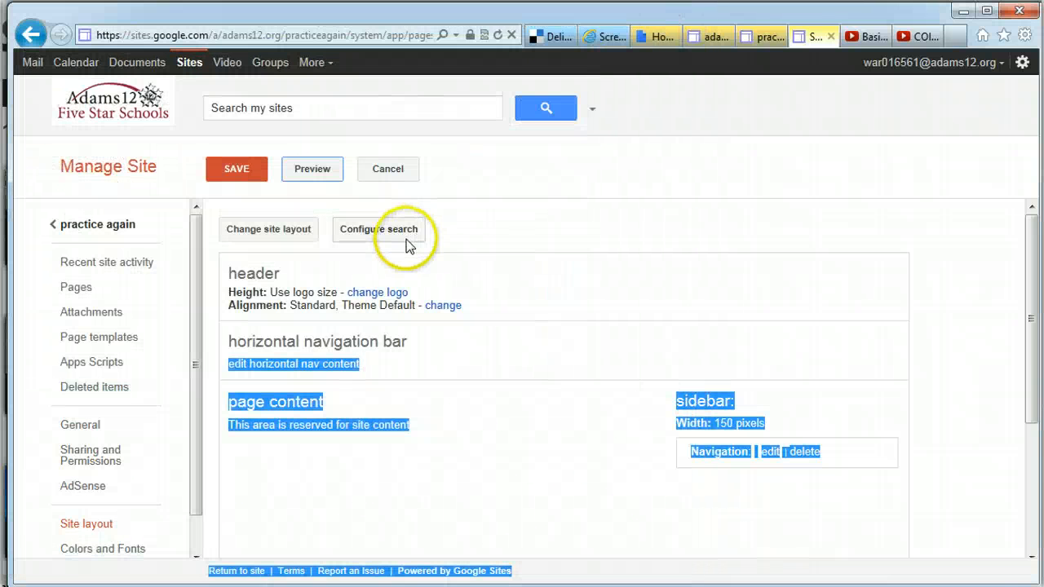
left_click(294, 367)
left_click(335, 534)
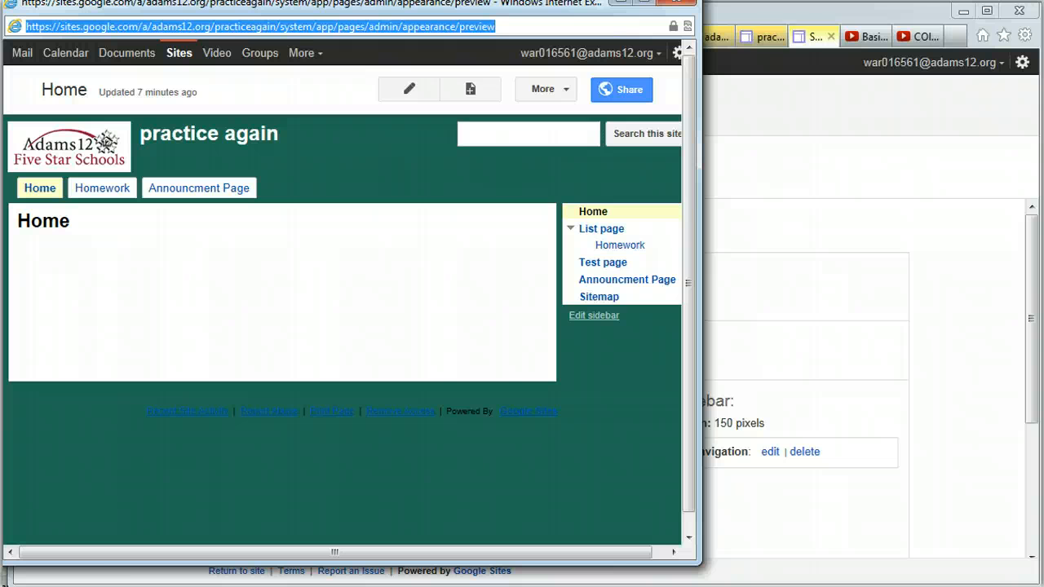
left_click(680, 10)
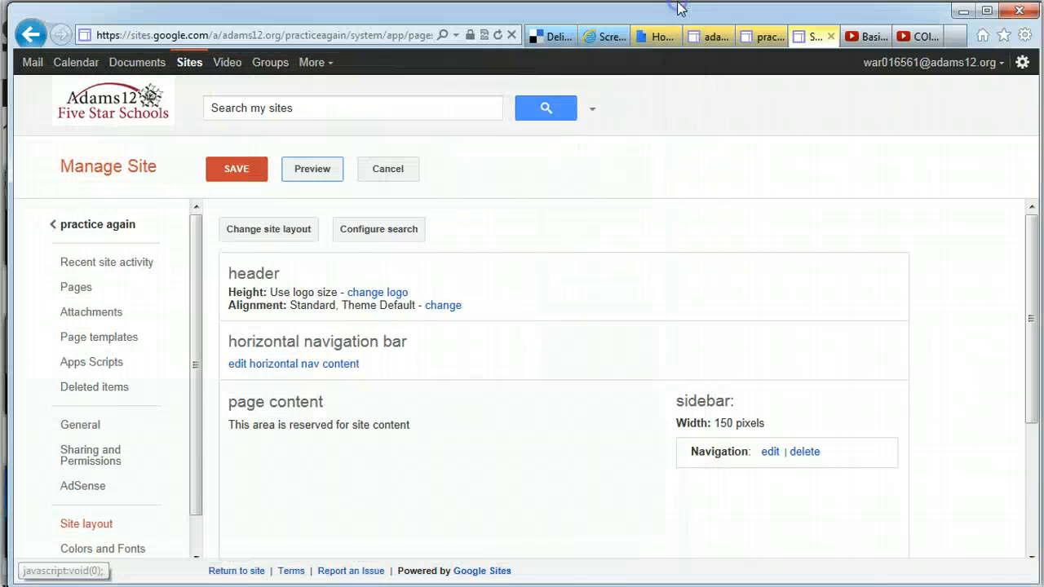
Switch the horizontal navigation style from Tabs to Links and save the site layout
left_click(339, 364)
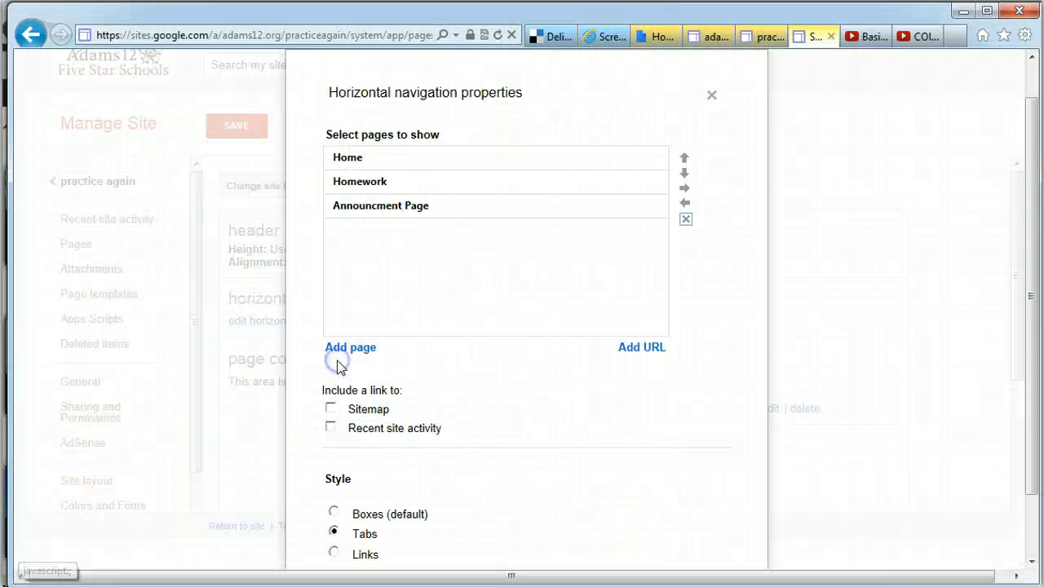
left_click(334, 553)
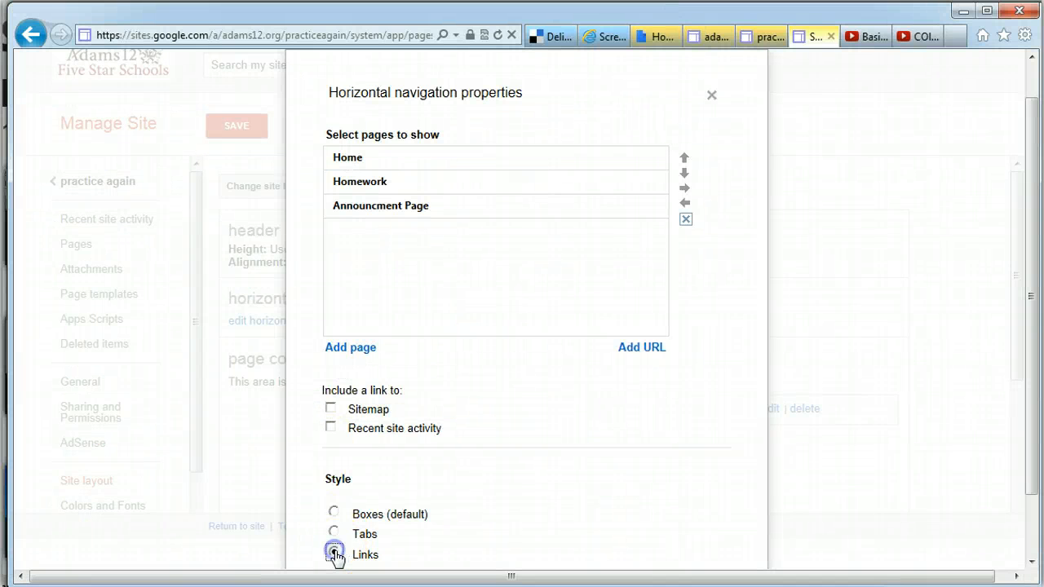
left_click_drag(1039, 320, 1038, 380)
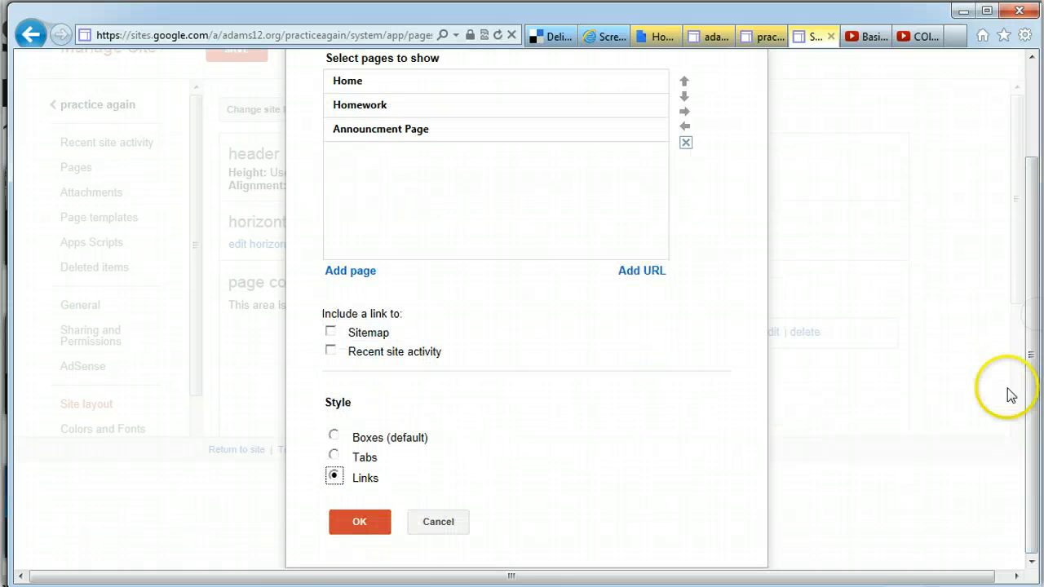
left_click(360, 523)
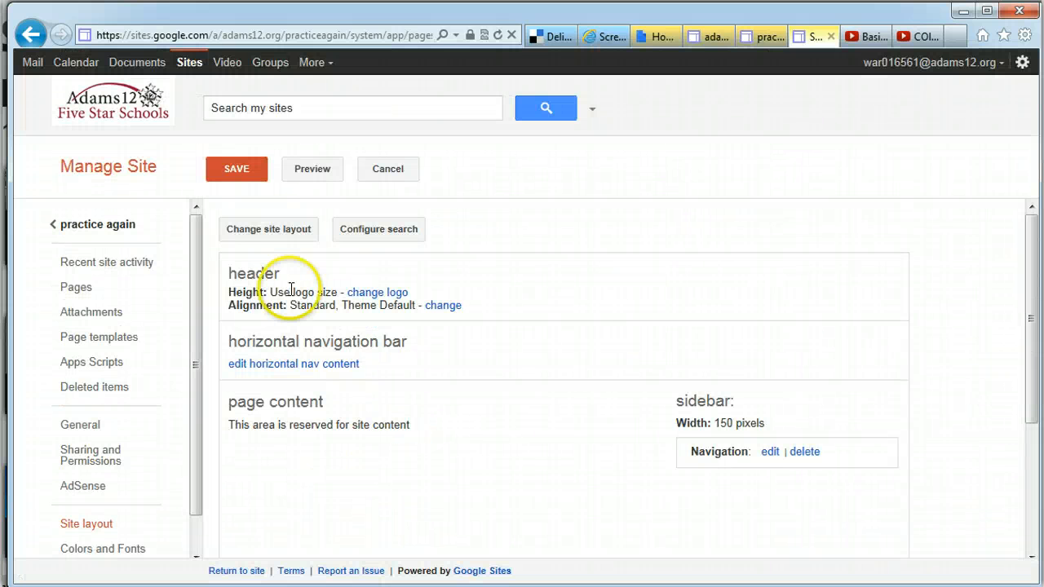
left_click(249, 171)
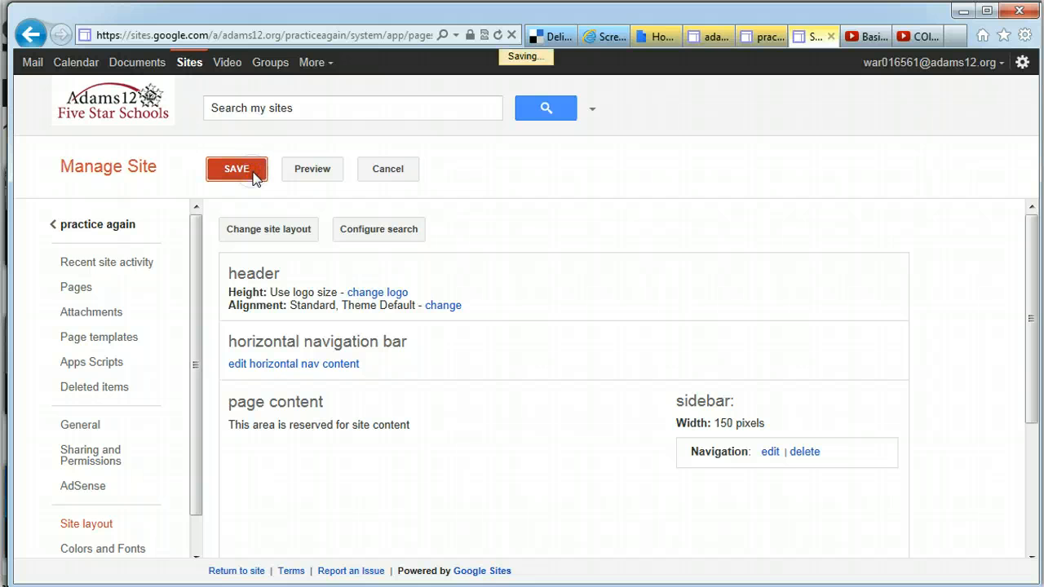
Preview the site, then scroll the Colors and Fonts list to the Horizontal Navigation section
left_click(314, 172)
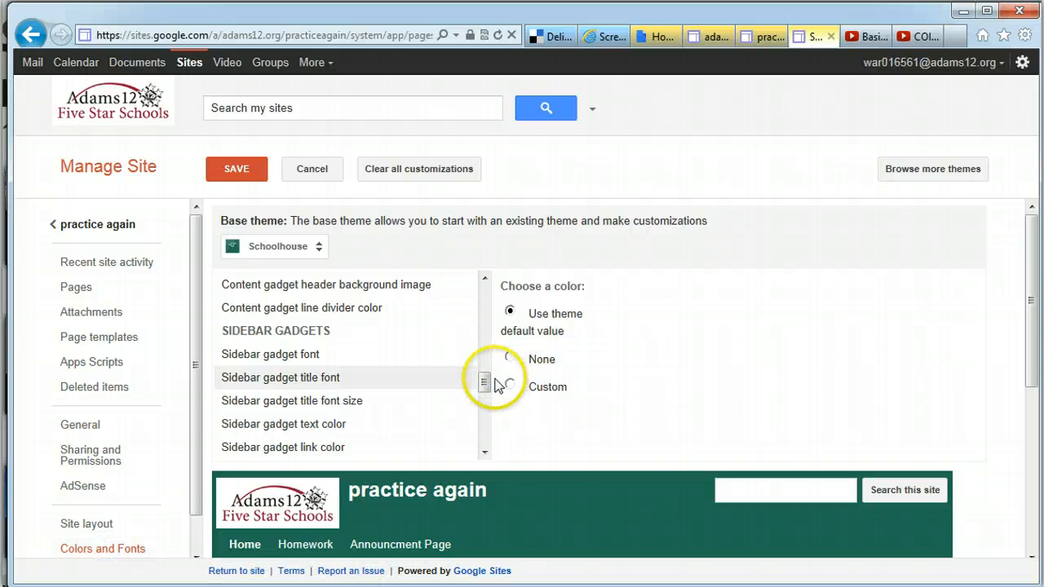
left_click_drag(486, 385, 486, 413)
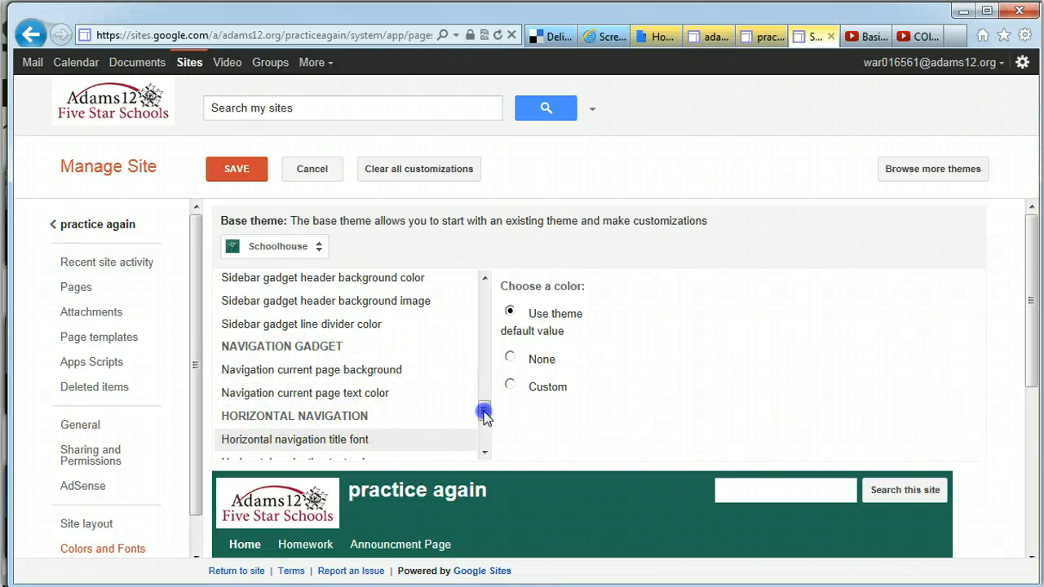
left_click_drag(483, 412, 485, 417)
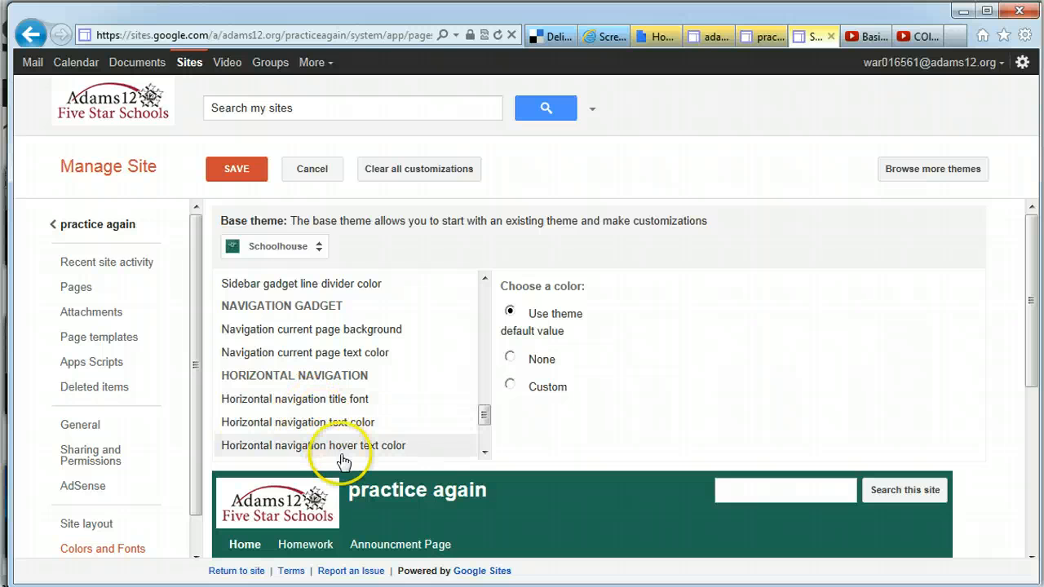
Set the horizontal navigation text color to custom blue #0000ff
left_click(441, 352)
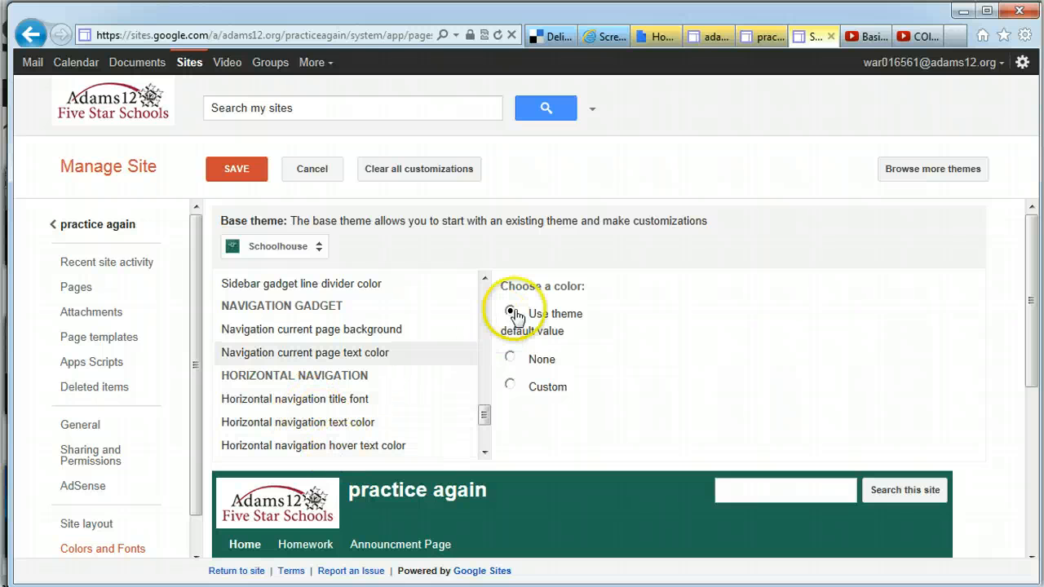
left_click(511, 386)
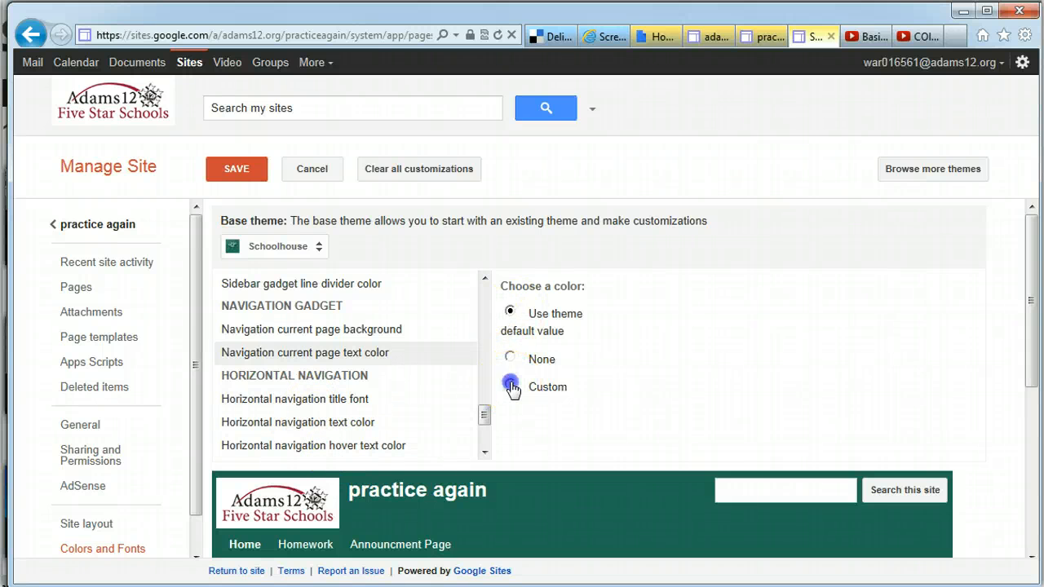
left_click(341, 407)
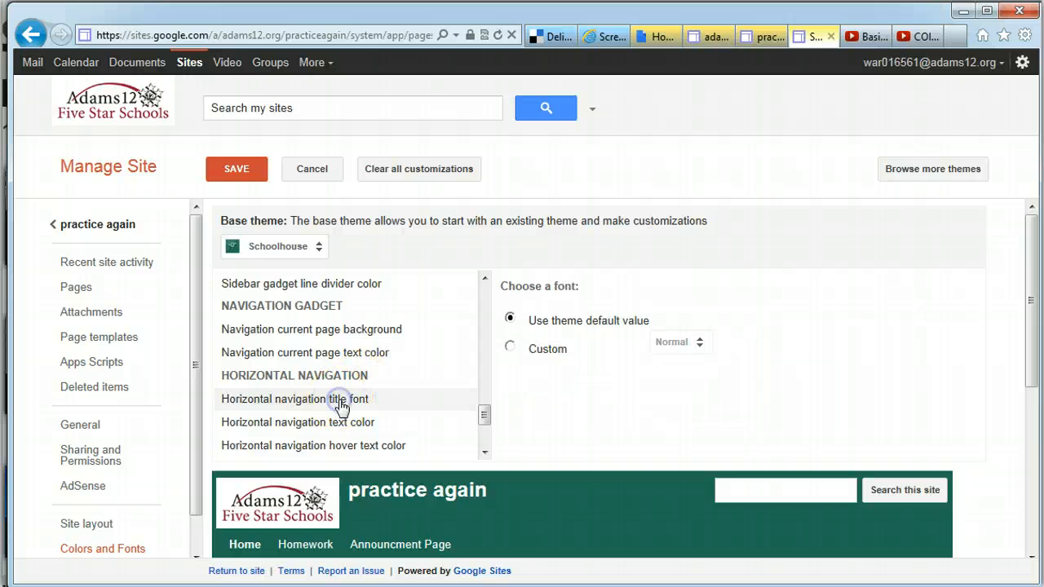
left_click(485, 451)
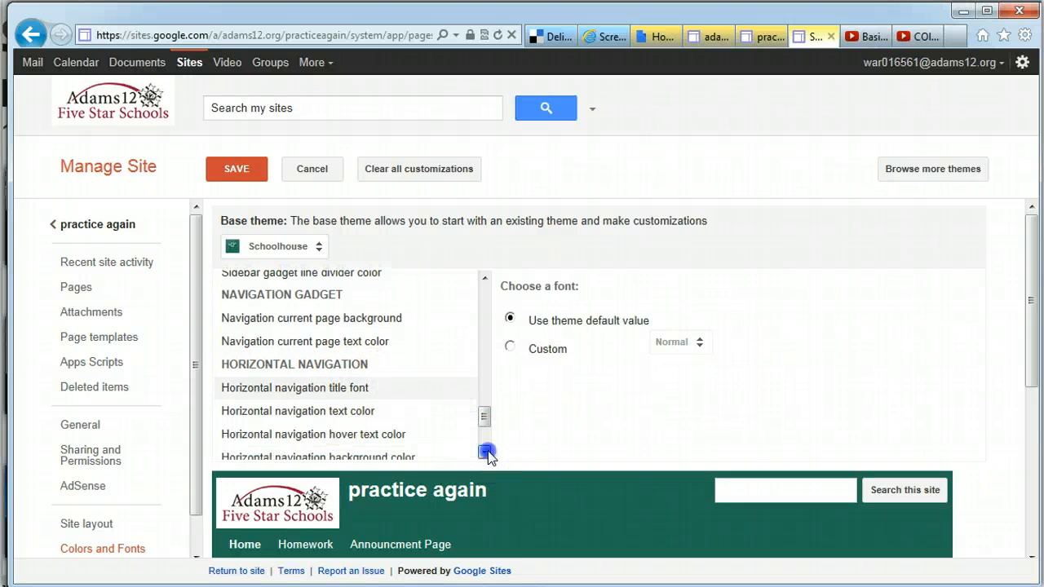
left_click(485, 450)
left_click(361, 376)
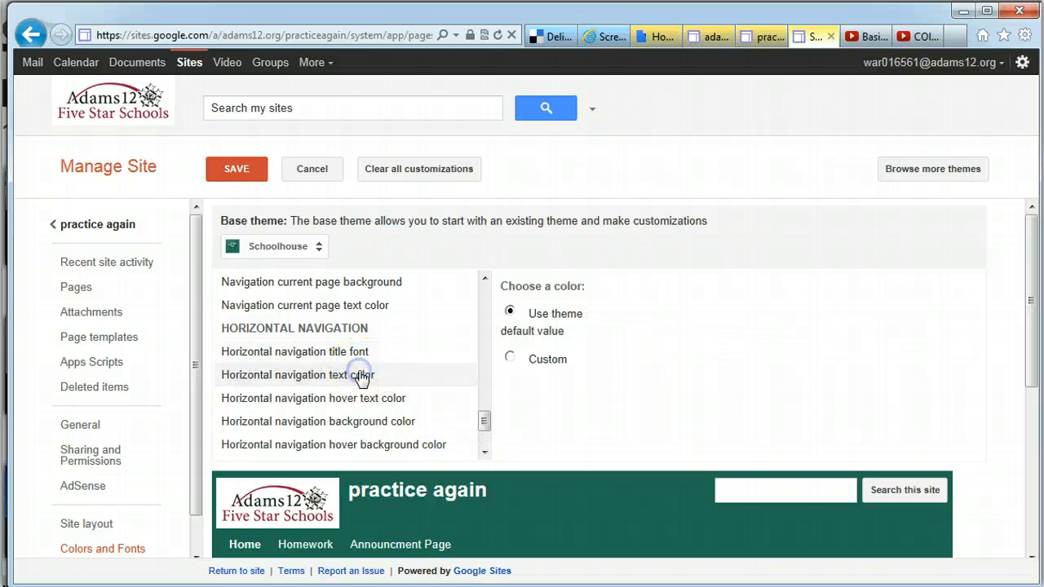
left_click(508, 357)
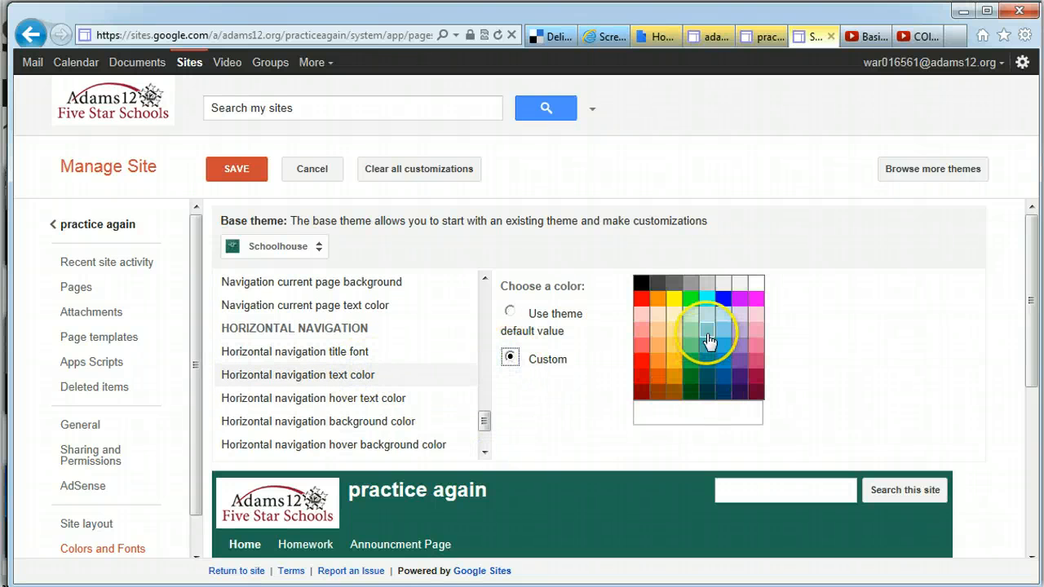
left_click(724, 300)
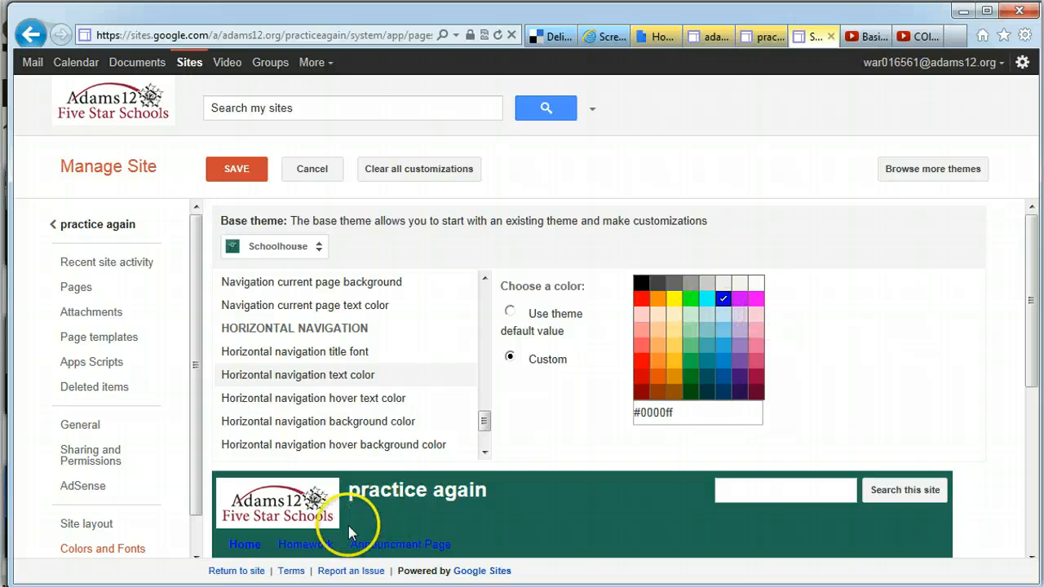
Set the horizontal navigation hover background to custom yellow #ffff00
scroll(465, 449, "down", 1)
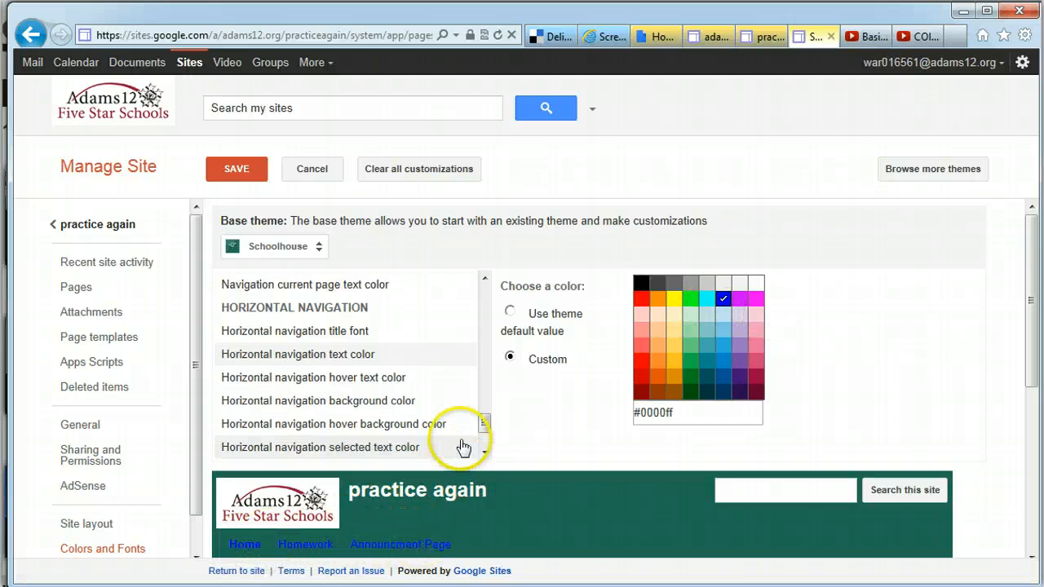
left_click(407, 427)
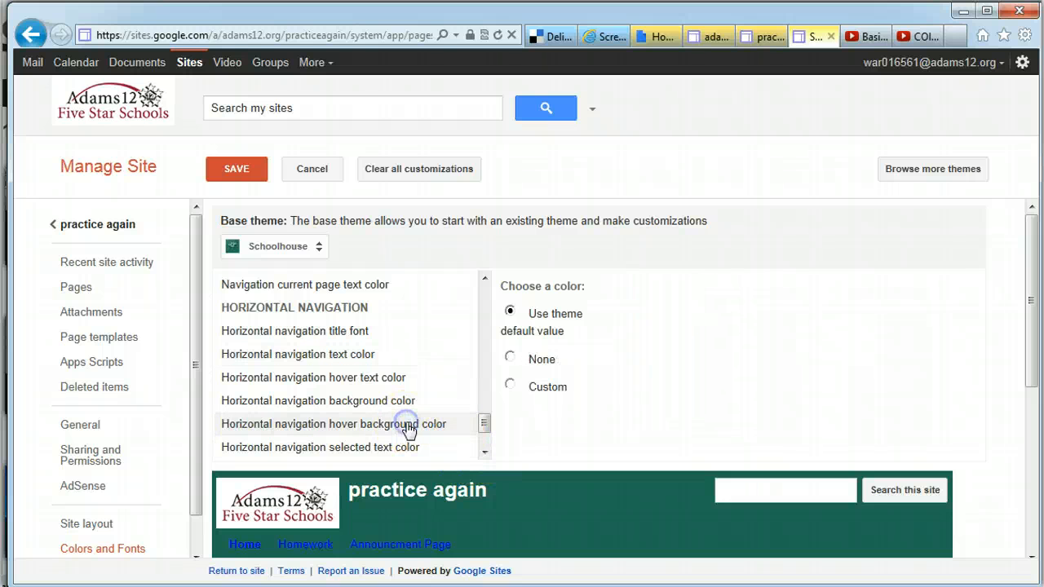
left_click(509, 387)
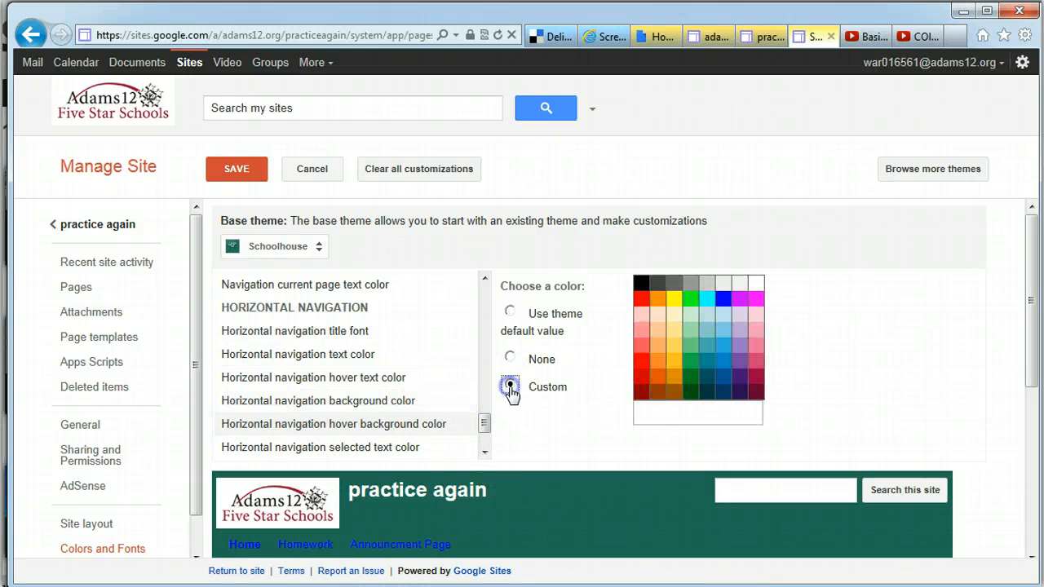
left_click(673, 299)
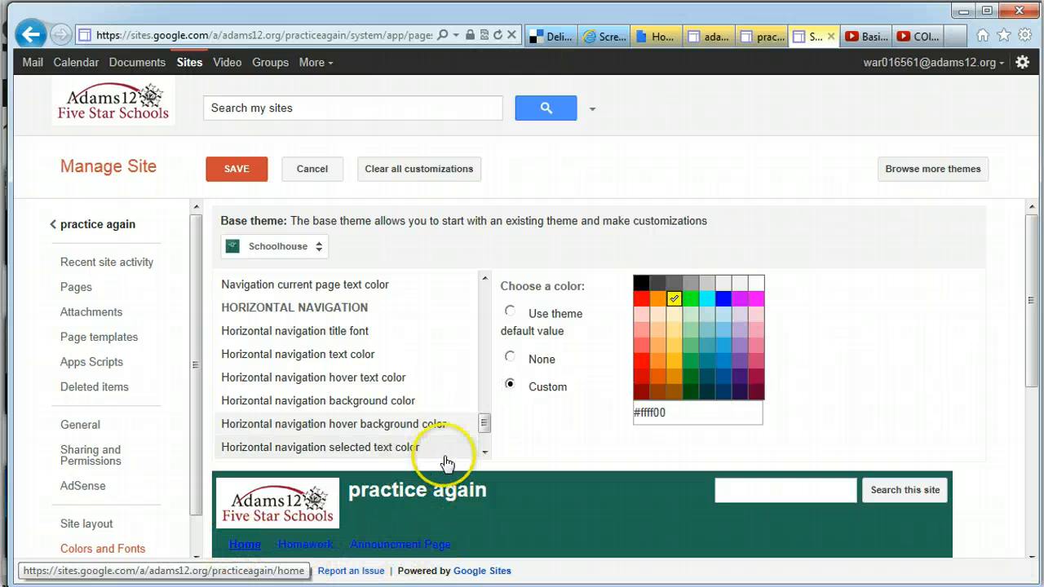
left_click(485, 453)
left_click(485, 453)
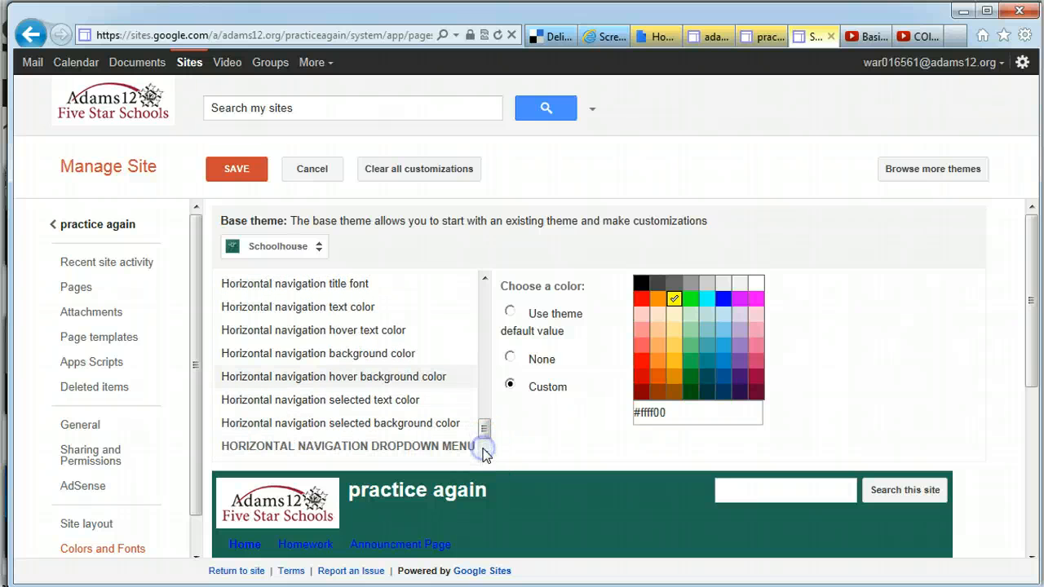
Give the selected navigation item a custom pink #d43f76 background
left_click(440, 400)
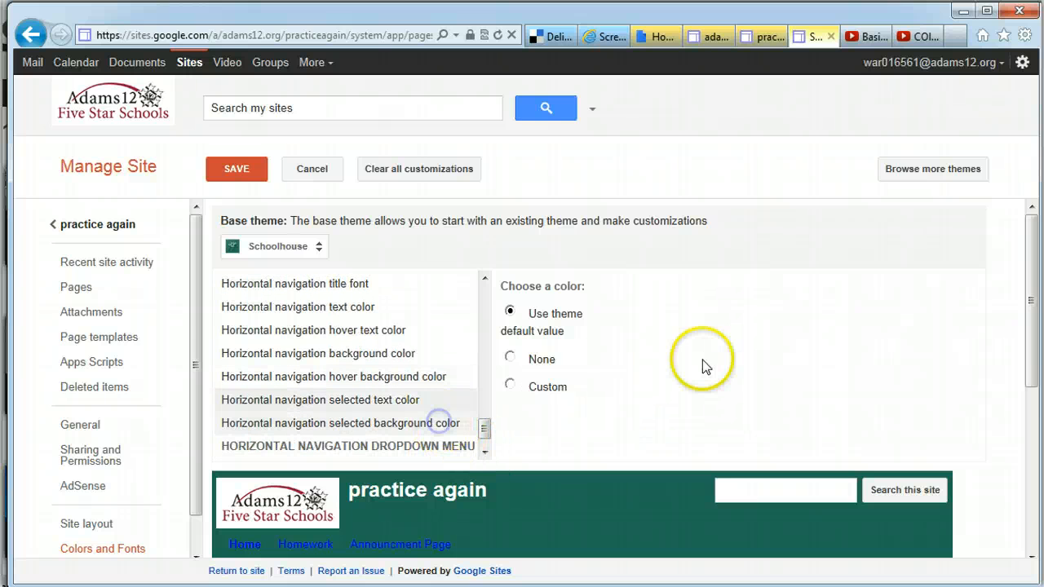
left_click(510, 385)
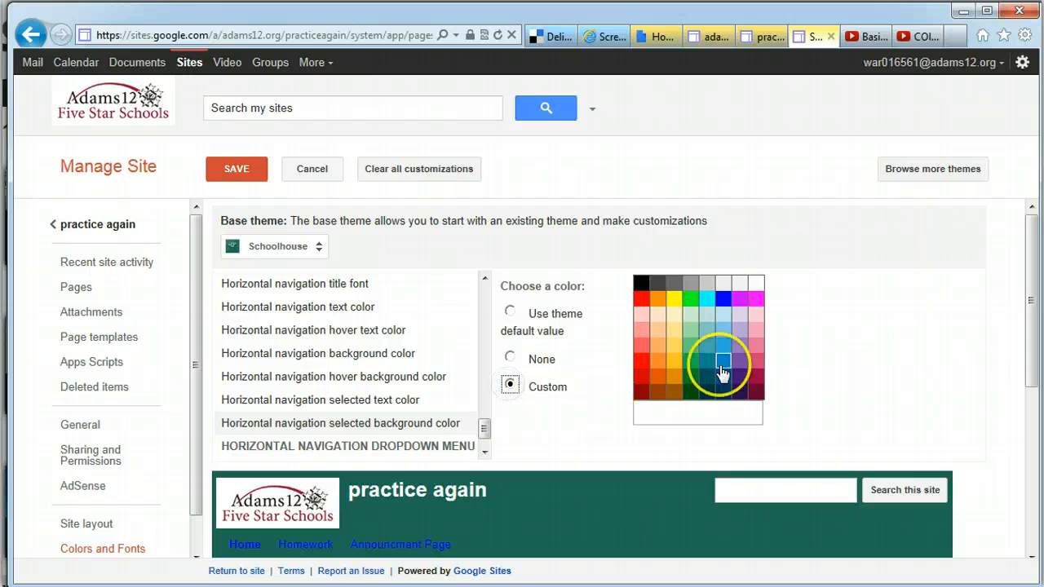
left_click(759, 363)
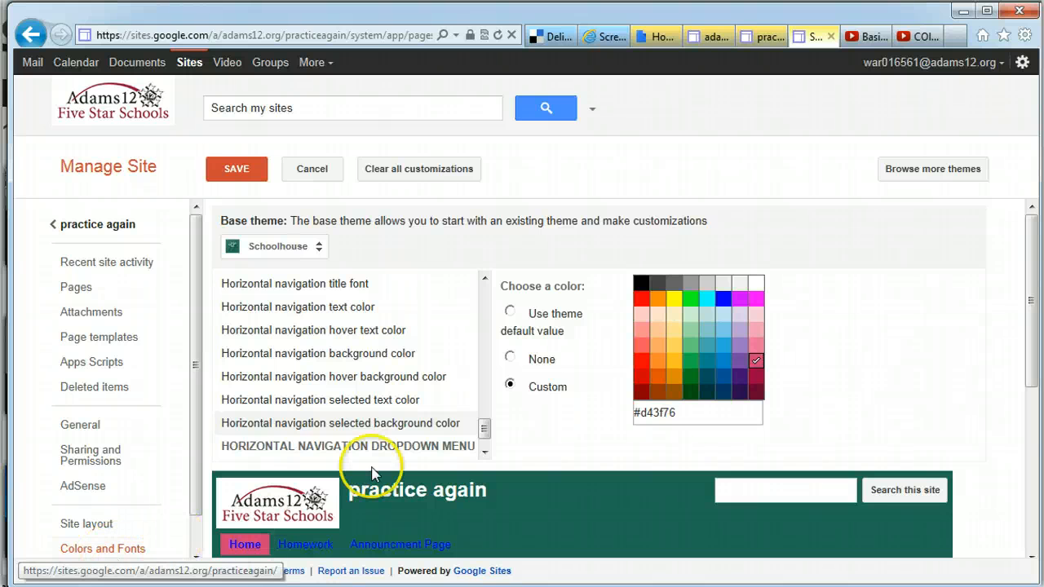
mouse_move(482, 428)
left_mouse_down()
mouse_move(503, 431)
mouse_move(486, 434)
left_mouse_up()
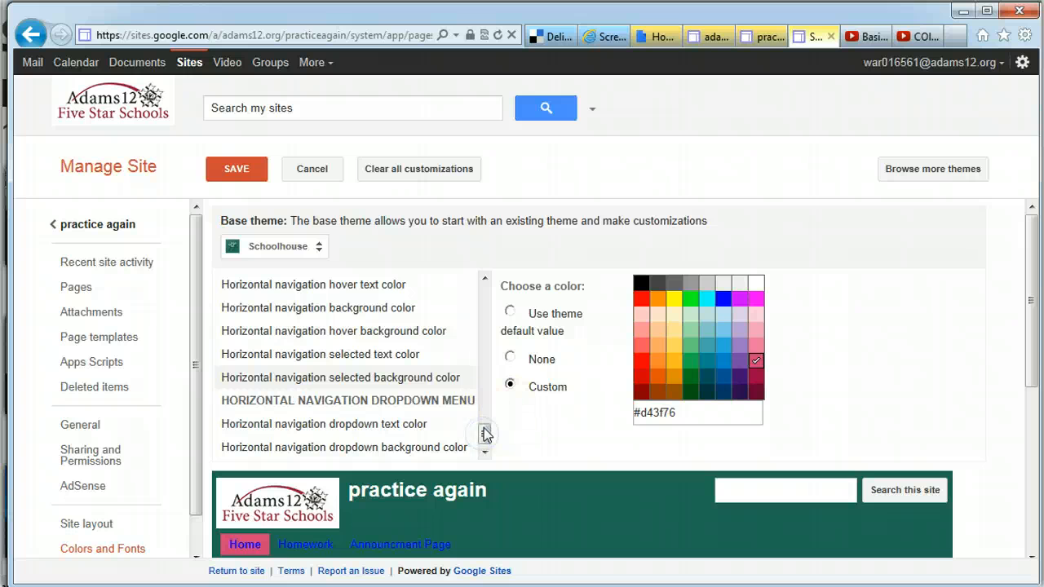
Make the dropdown text custom red #ff0000 and save the color customizations
left_click(367, 445)
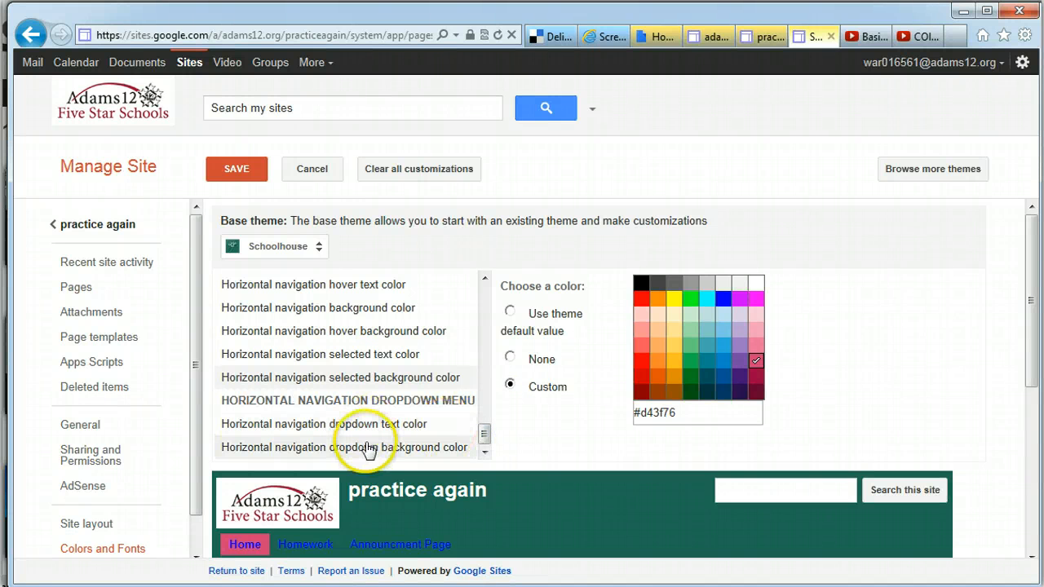
left_click(448, 420)
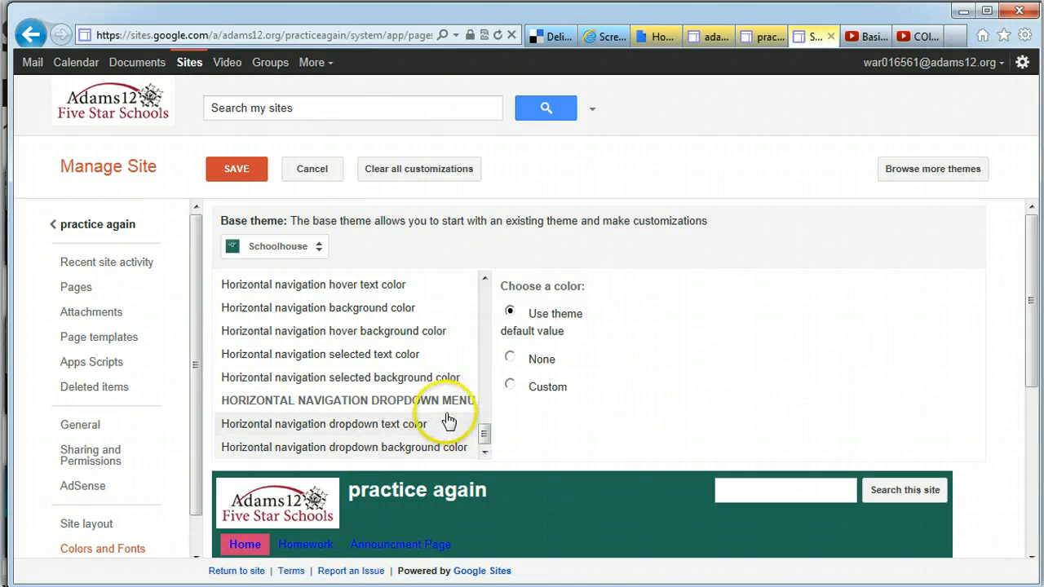
left_click(508, 385)
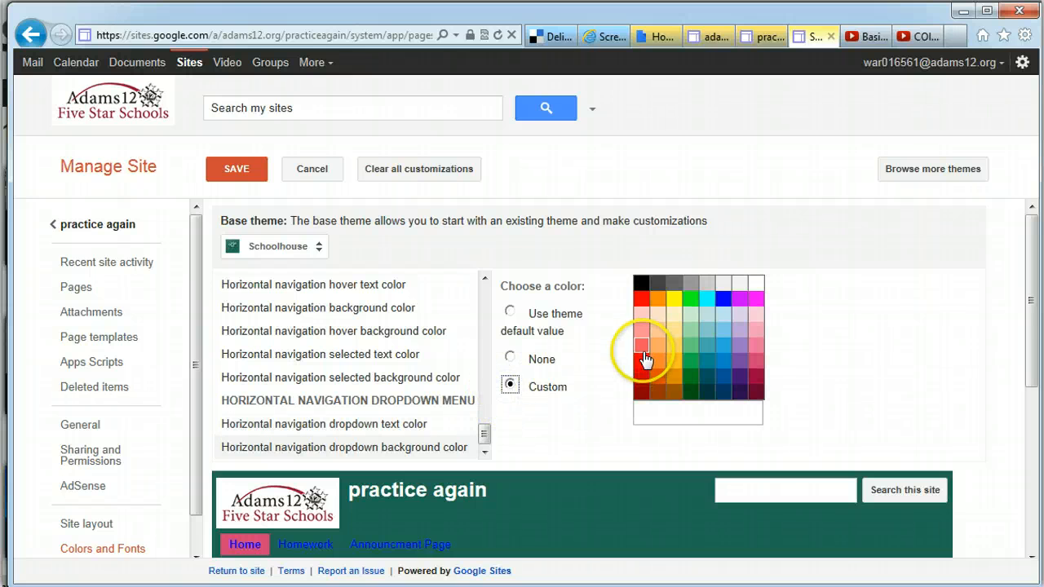
left_click(642, 360)
left_click(249, 545)
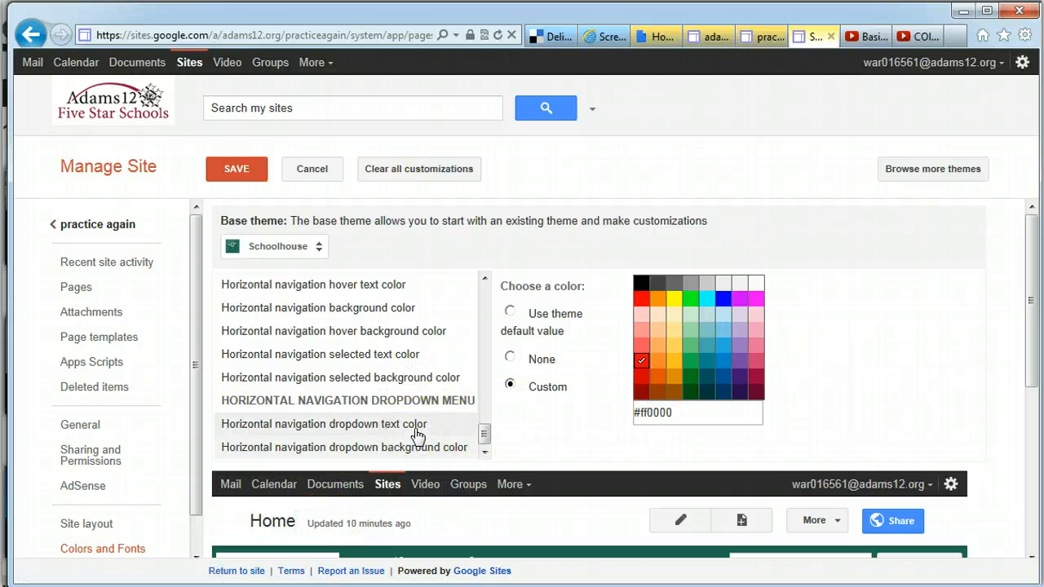
left_click(235, 169)
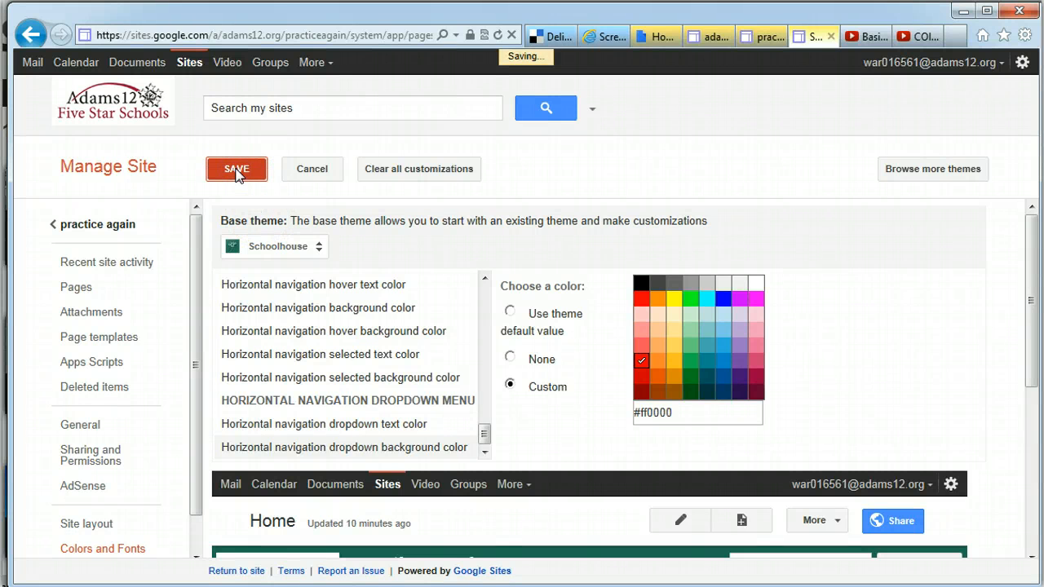